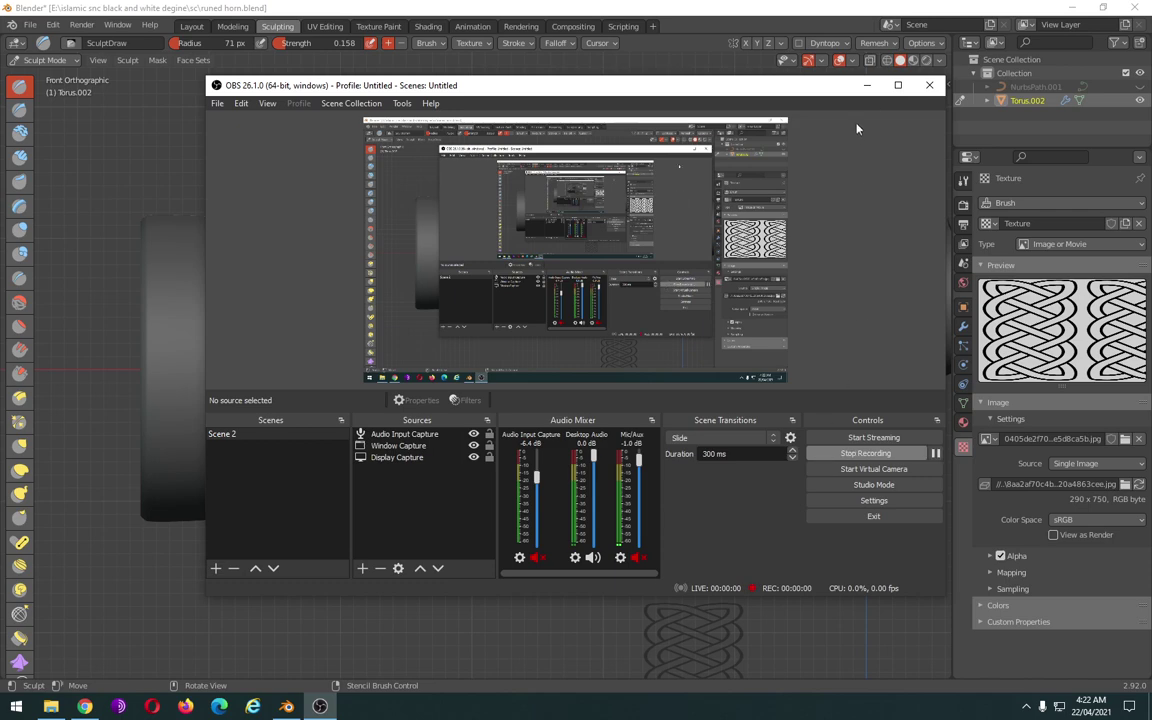
Load the square interlaced knot image (d8e99915be…jpg) as the sculpt brush's texture
{"action": "left_click", "coordinate": [866, 85]}
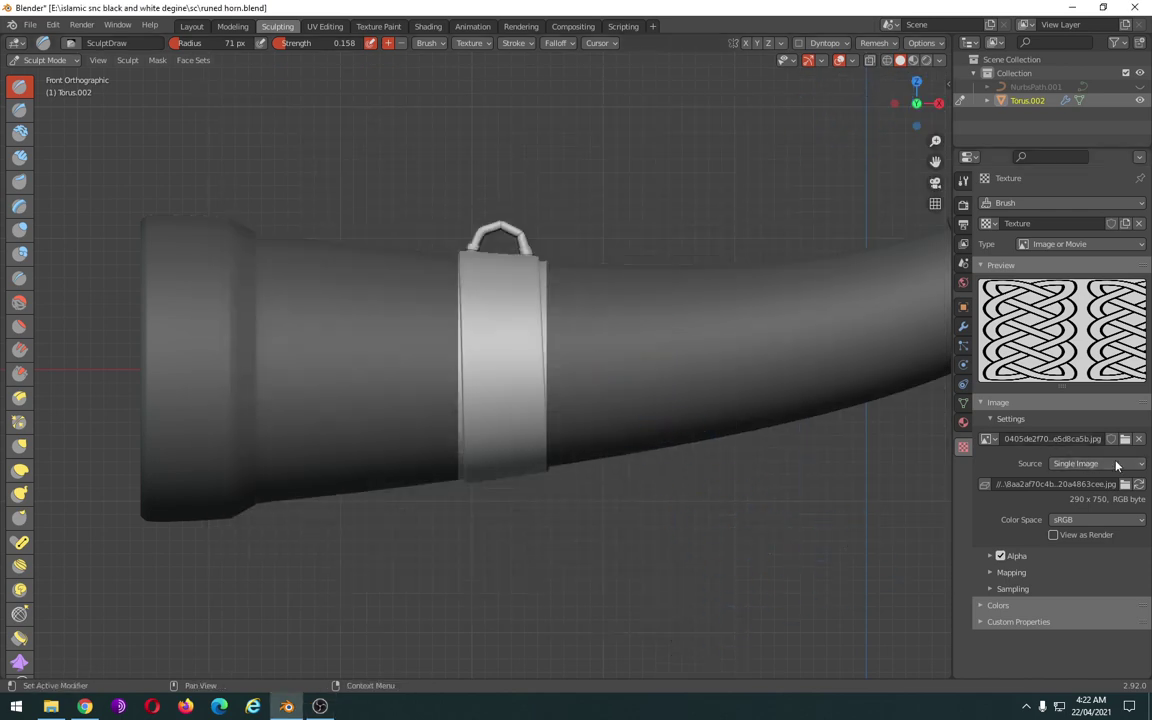
{"action": "left_click", "coordinate": [1124, 440]}
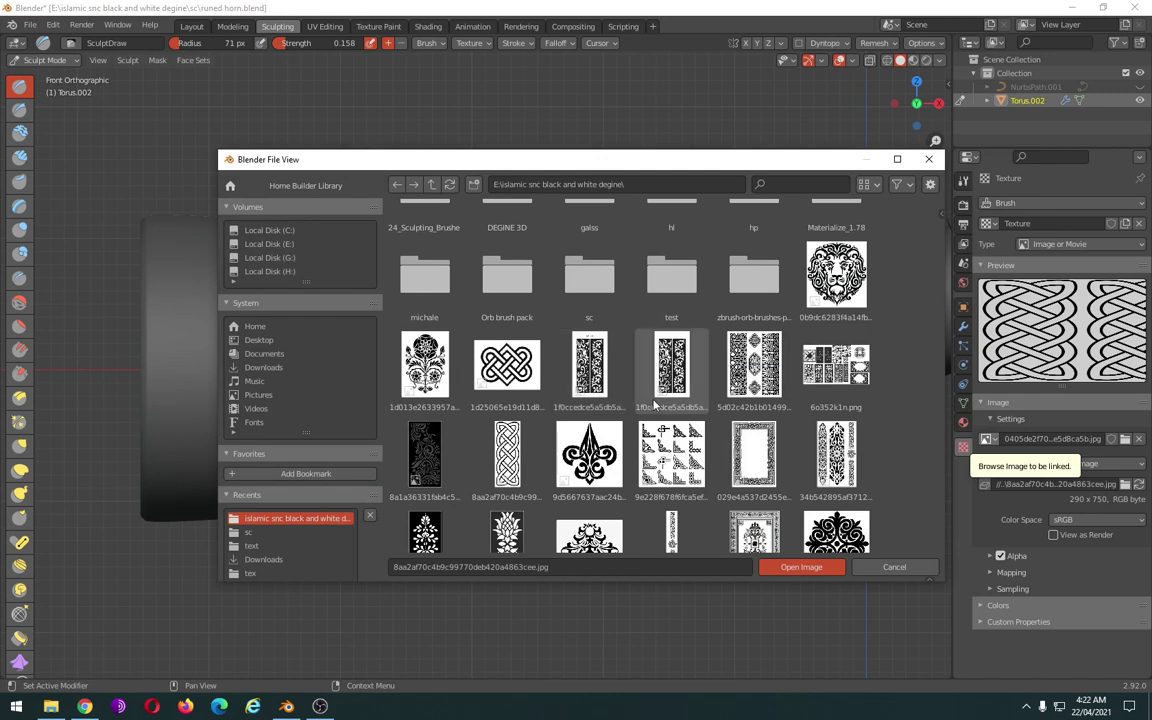
{"action": "scroll", "coordinate": [656, 404], "scroll_direction": "down", "scroll_amount": 1}
{"action": "scroll", "coordinate": [656, 404], "scroll_direction": "down", "scroll_amount": 1}
{"action": "scroll", "coordinate": [656, 404], "scroll_direction": "down", "scroll_amount": 2}
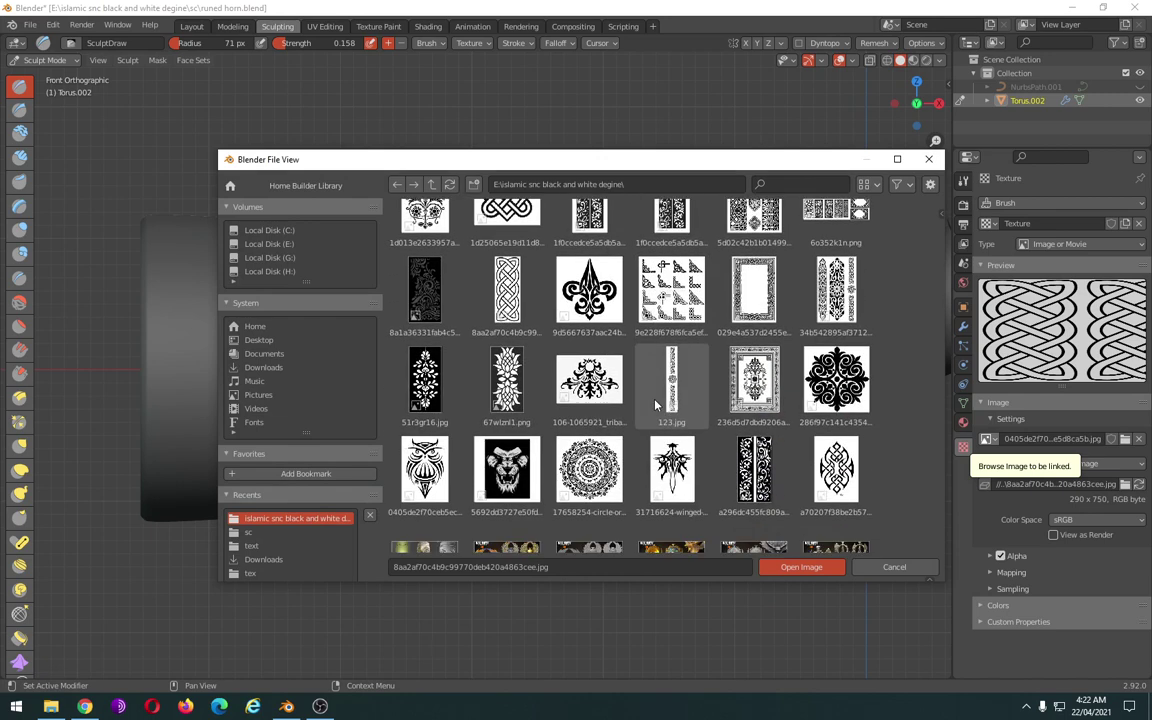
{"action": "scroll", "coordinate": [656, 404], "scroll_direction": "down", "scroll_amount": 1}
{"action": "scroll", "coordinate": [656, 404], "scroll_direction": "down", "scroll_amount": 1}
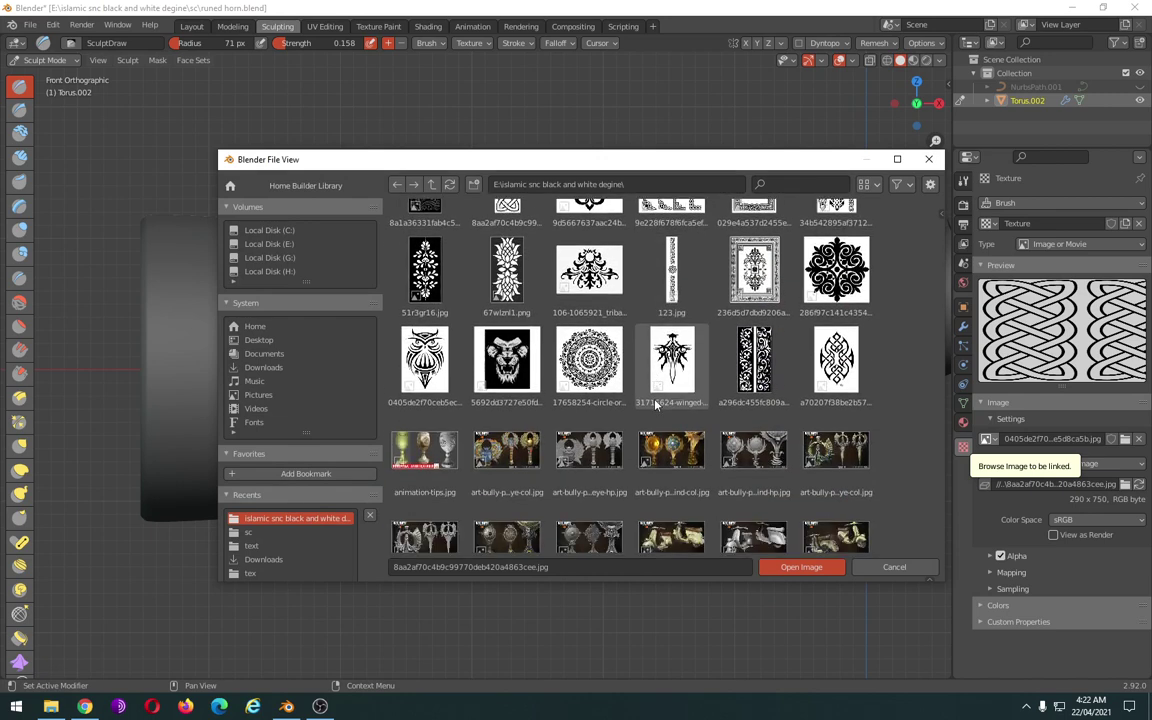
{"action": "scroll", "coordinate": [655, 405], "scroll_direction": "down", "scroll_amount": 1}
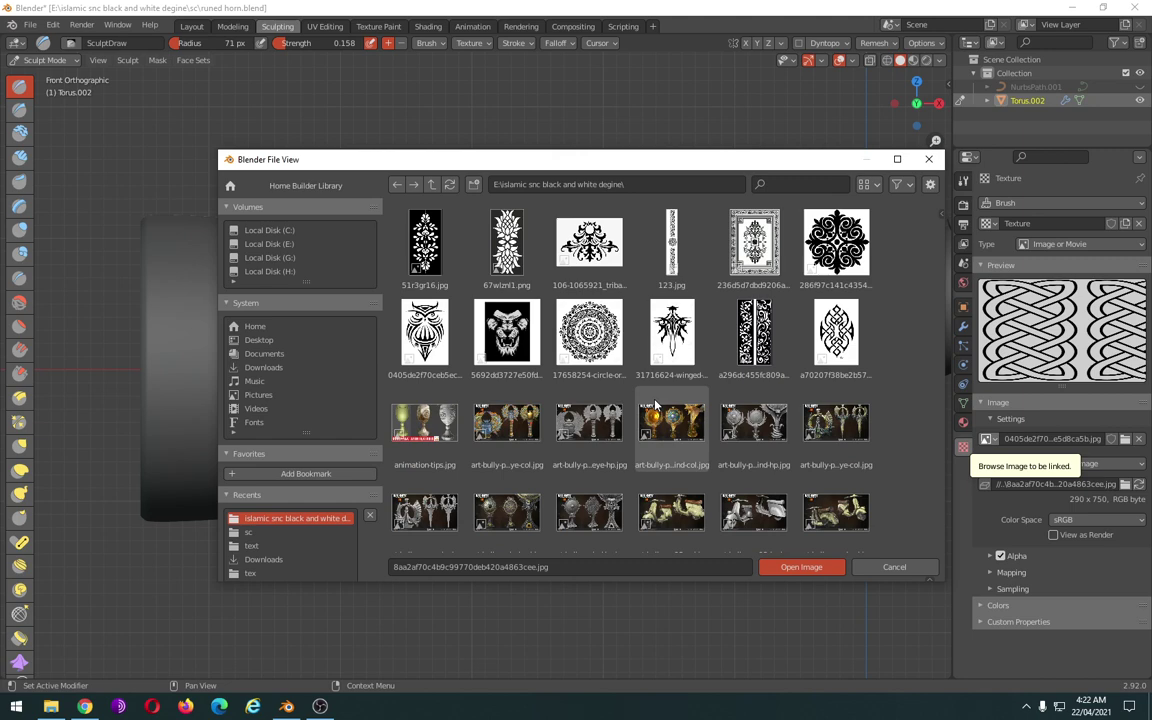
{"action": "scroll", "coordinate": [656, 404], "scroll_direction": "down", "scroll_amount": 2}
{"action": "scroll", "coordinate": [656, 404], "scroll_direction": "down", "scroll_amount": 2}
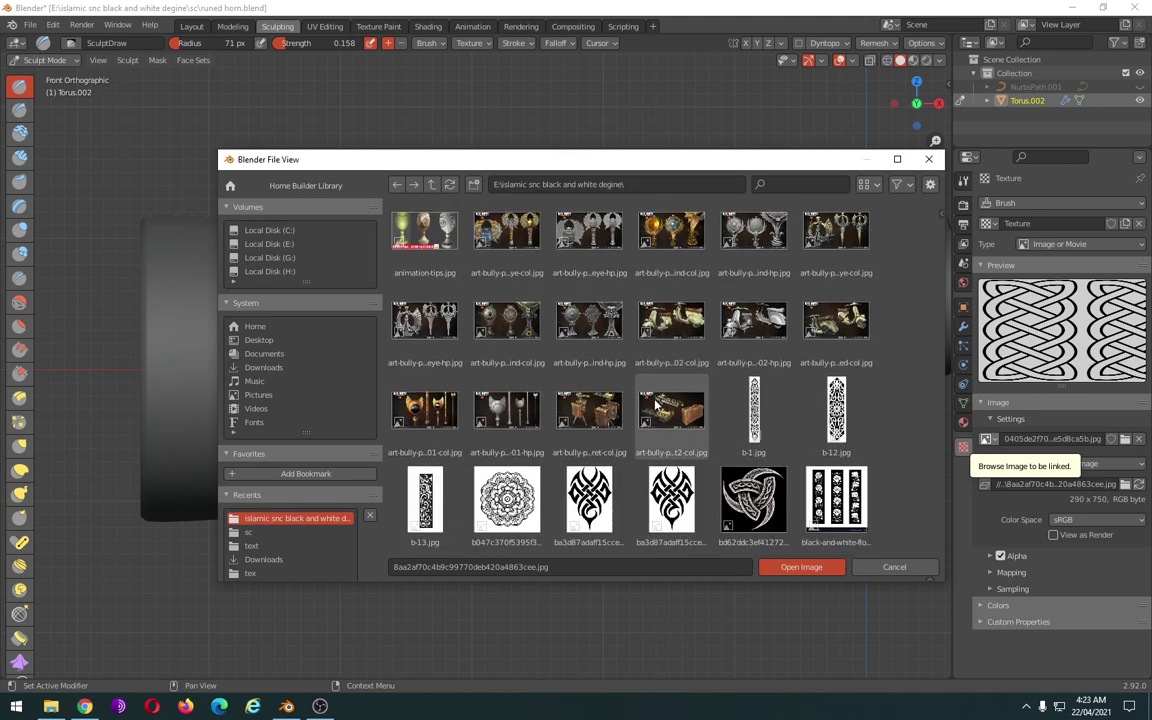
{"action": "scroll", "coordinate": [655, 405], "scroll_direction": "down", "scroll_amount": 2}
{"action": "scroll", "coordinate": [655, 405], "scroll_direction": "down", "scroll_amount": 1}
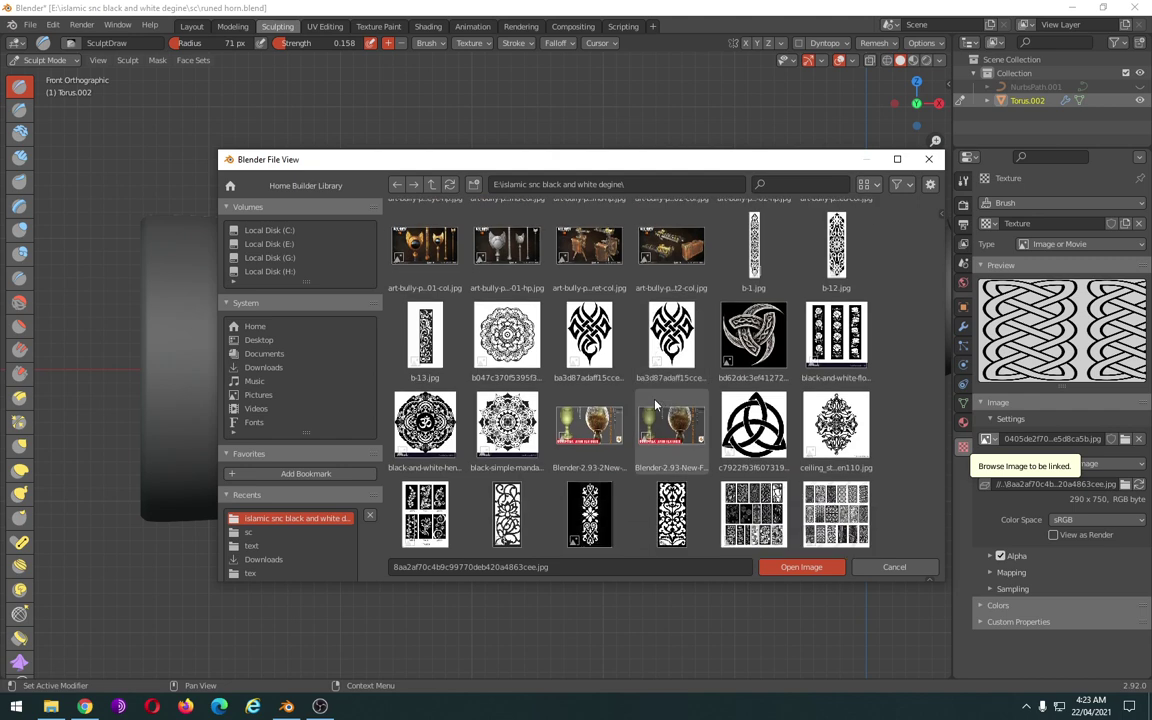
{"action": "scroll", "coordinate": [655, 405], "scroll_direction": "down", "scroll_amount": 2}
{"action": "scroll", "coordinate": [656, 404], "scroll_direction": "down", "scroll_amount": 1}
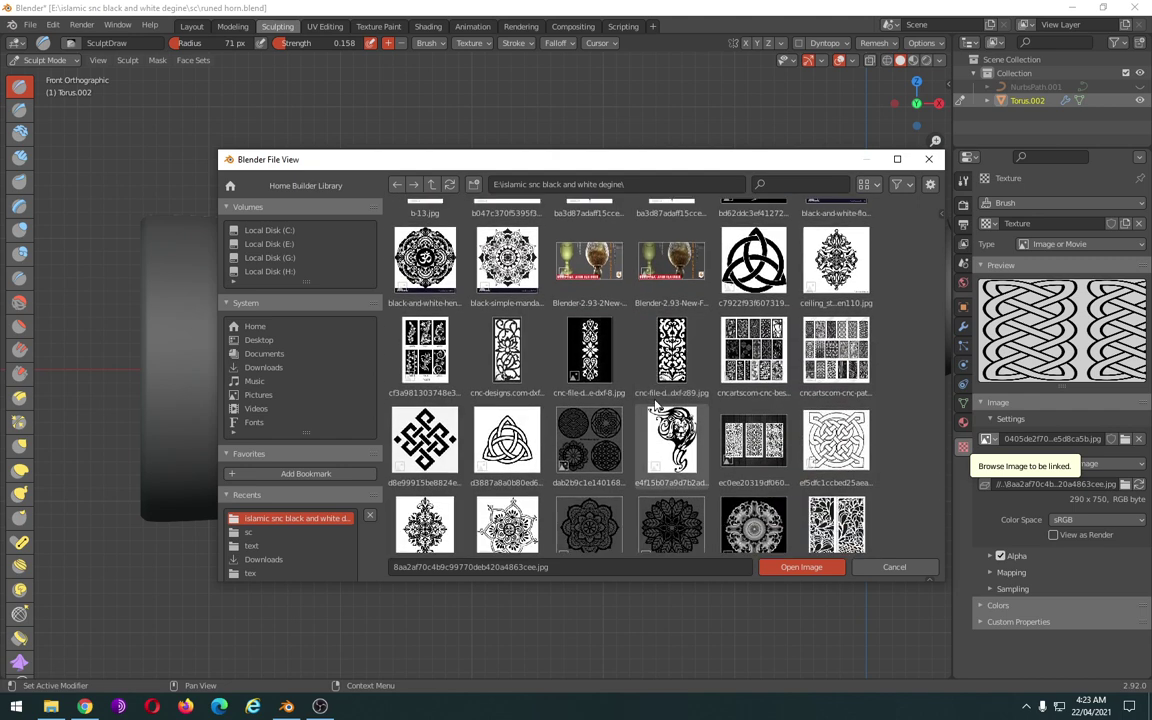
{"action": "scroll", "coordinate": [656, 404], "scroll_direction": "down", "scroll_amount": 1}
{"action": "double_click", "coordinate": [440, 420]}
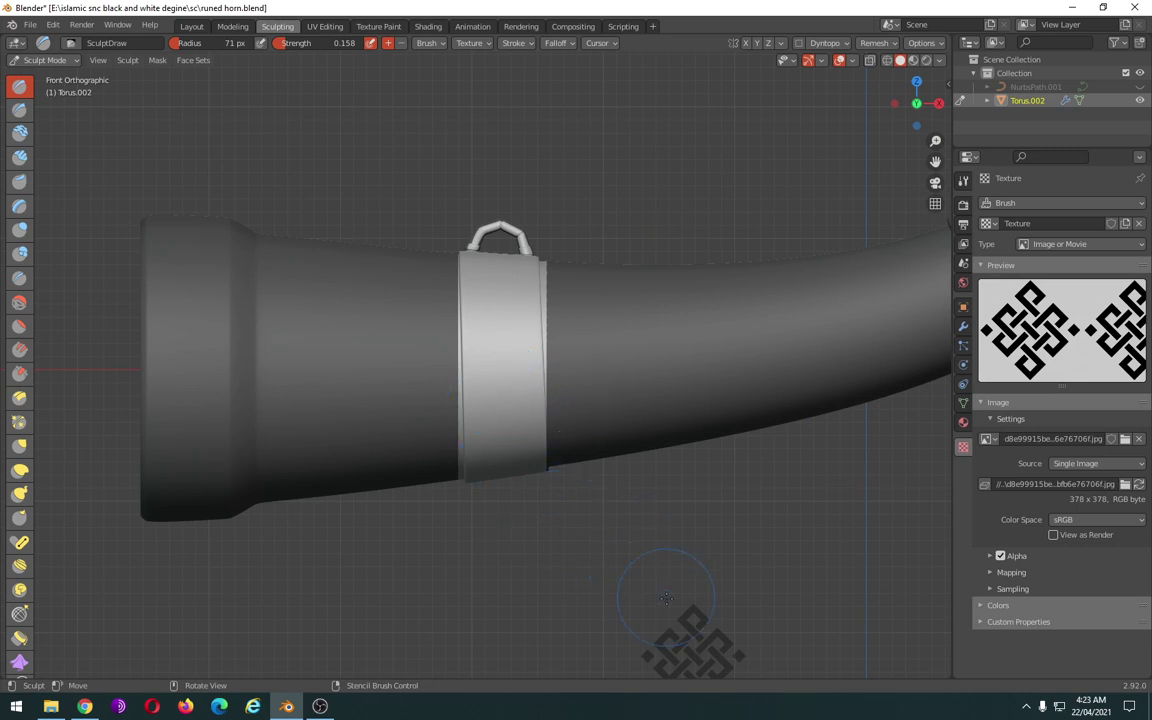
Move and shrink the knot stencil onto the band's centre, then stamp one raised knot
{"action": "mouse_move", "coordinate": [666, 598]}
{"action": "right_mouse_down"}
{"action": "mouse_move", "coordinate": [496, 309]}
{"action": "mouse_move", "coordinate": [463, 275]}
{"action": "mouse_move", "coordinate": [463, 298]}
{"action": "mouse_move", "coordinate": [453, 258]}
{"action": "mouse_move", "coordinate": [463, 312]}
{"action": "right_mouse_up"}
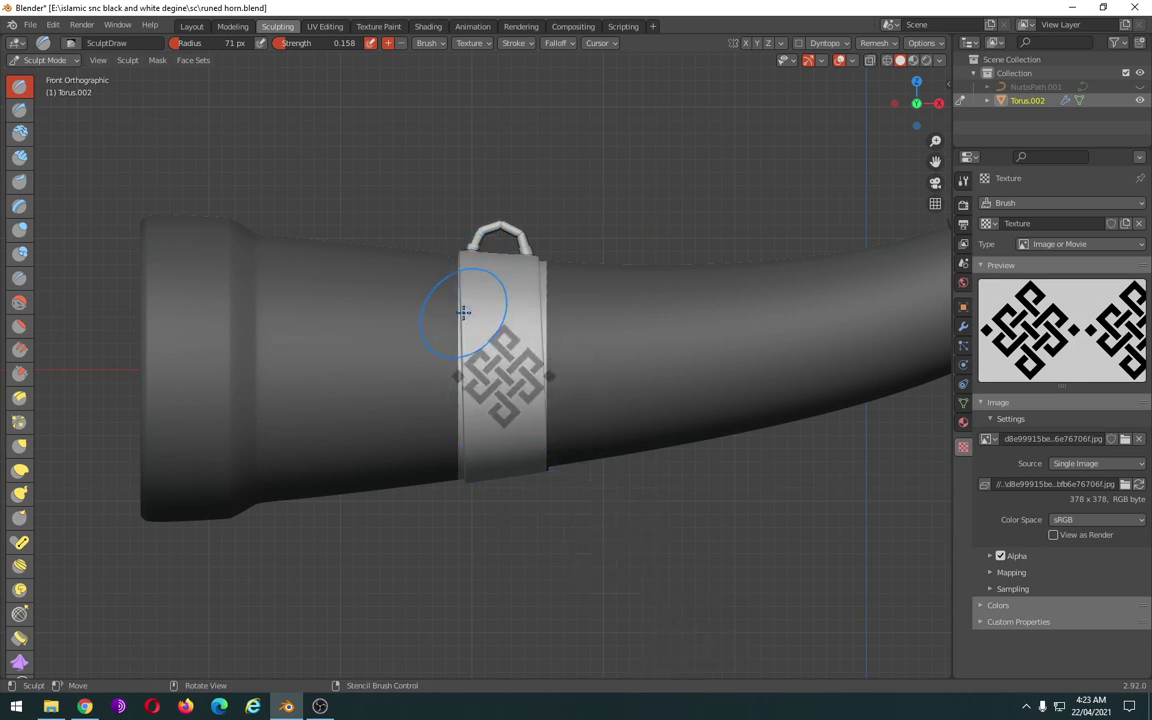
{"action": "mouse_move", "coordinate": [463, 312]}
{"action": "right_mouse_down", "text": "shift"}
{"action": "mouse_move", "coordinate": [506, 374]}
{"action": "mouse_move", "coordinate": [517, 367]}
{"action": "mouse_move", "coordinate": [506, 373]}
{"action": "mouse_move", "coordinate": [514, 380]}
{"action": "right_mouse_up", "text": "shift"}
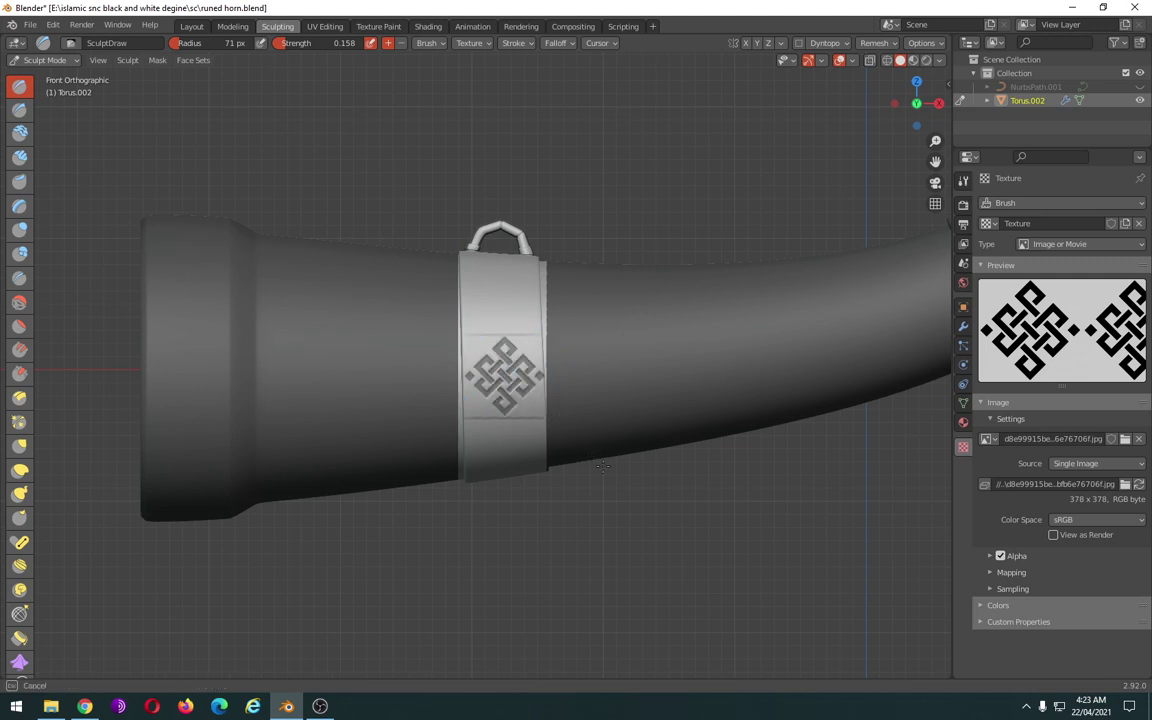
{"action": "right_click_drag", "start_coordinate": [603, 466], "coordinate": [609, 489], "text": "shift"}
{"action": "scroll", "coordinate": [630, 450], "scroll_direction": "up", "scroll_amount": 2}
{"action": "scroll", "coordinate": [634, 446], "scroll_direction": "up", "scroll_amount": 3}
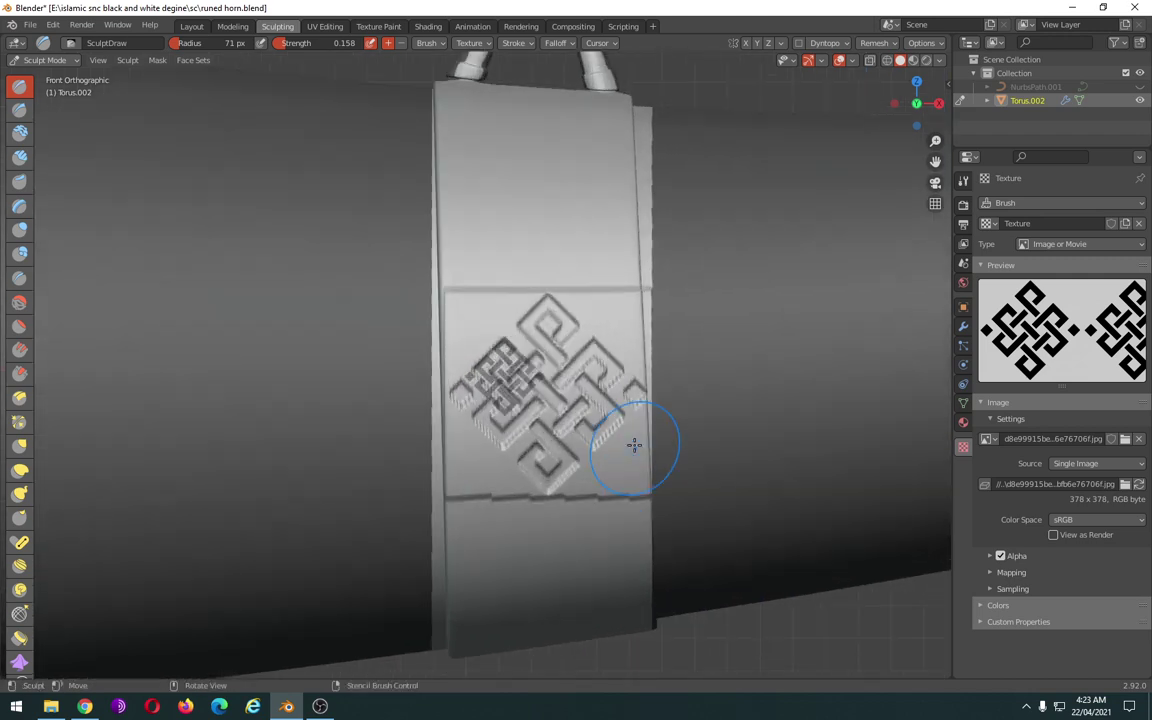
{"action": "scroll", "coordinate": [728, 470], "scroll_direction": "down", "scroll_amount": 3}
Check the first relief, then stamp a second knot at the band's top in front view
{"action": "scroll", "coordinate": [732, 474], "scroll_direction": "down", "scroll_amount": 1}
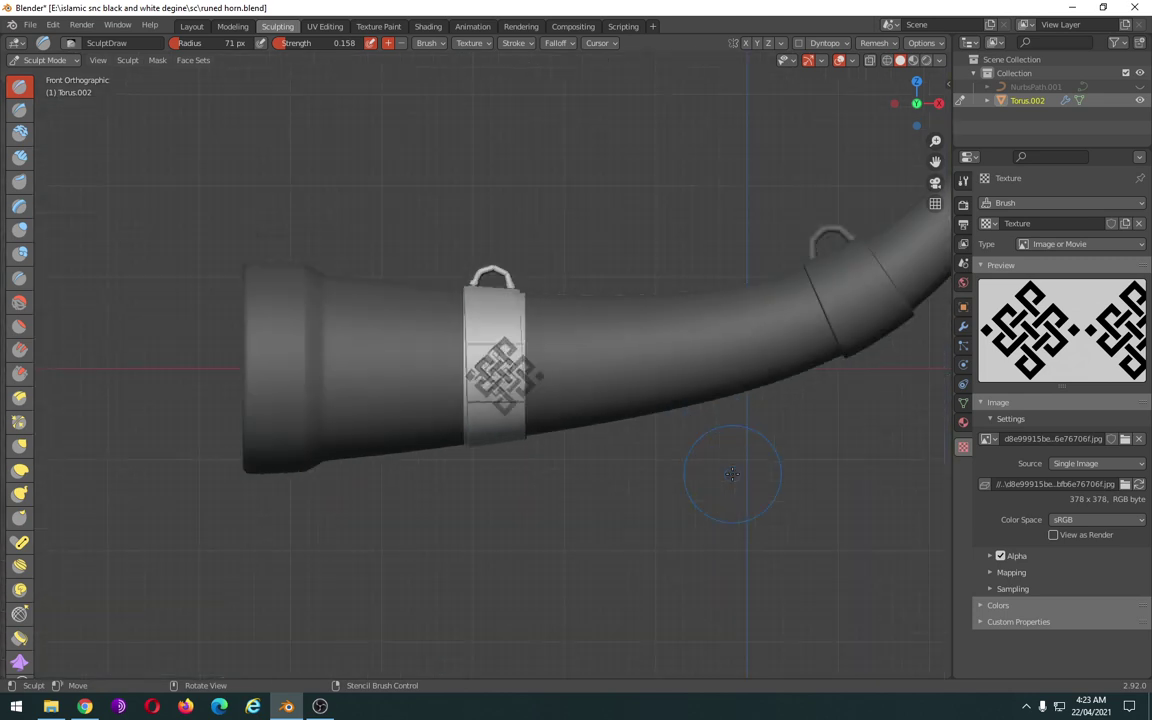
{"action": "mouse_move", "coordinate": [732, 474]}
{"action": "middle_mouse_down"}
{"action": "mouse_move", "coordinate": [768, 477]}
{"action": "mouse_move", "coordinate": [748, 498]}
{"action": "mouse_move", "coordinate": [610, 437]}
{"action": "mouse_move", "coordinate": [753, 452]}
{"action": "mouse_move", "coordinate": [707, 444]}
{"action": "middle_mouse_up"}
{"action": "scroll", "coordinate": [745, 485], "scroll_direction": "up", "scroll_amount": 2}
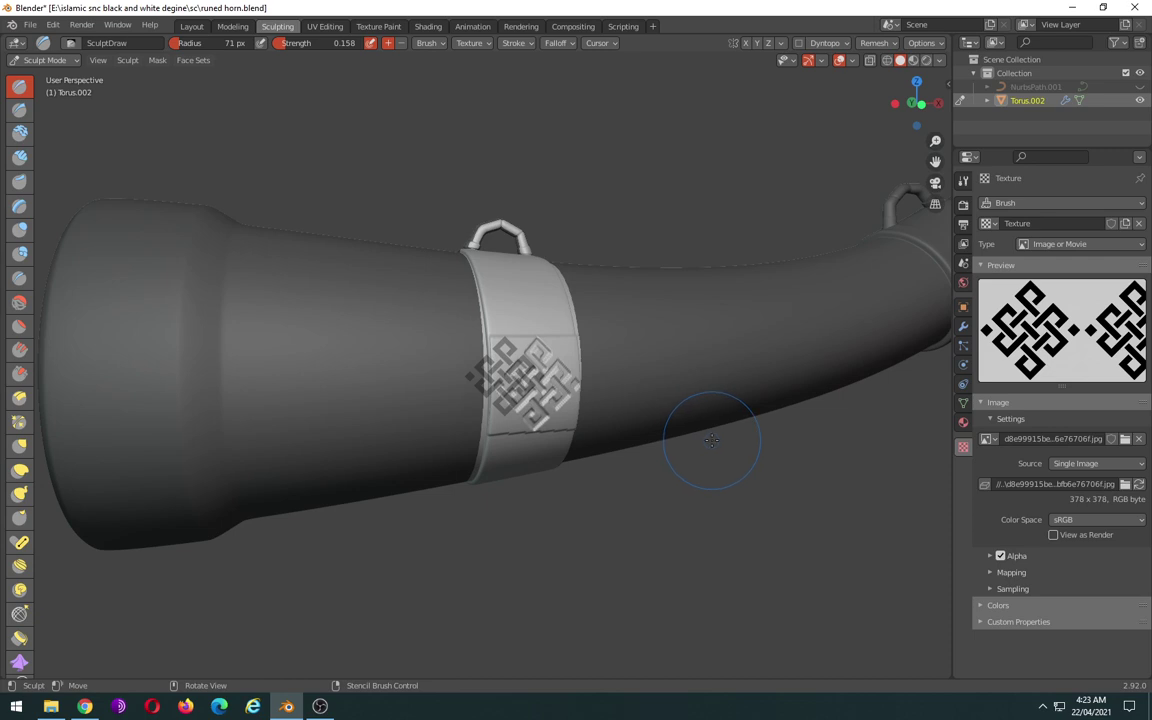
{"action": "key", "text": "KP_1"}
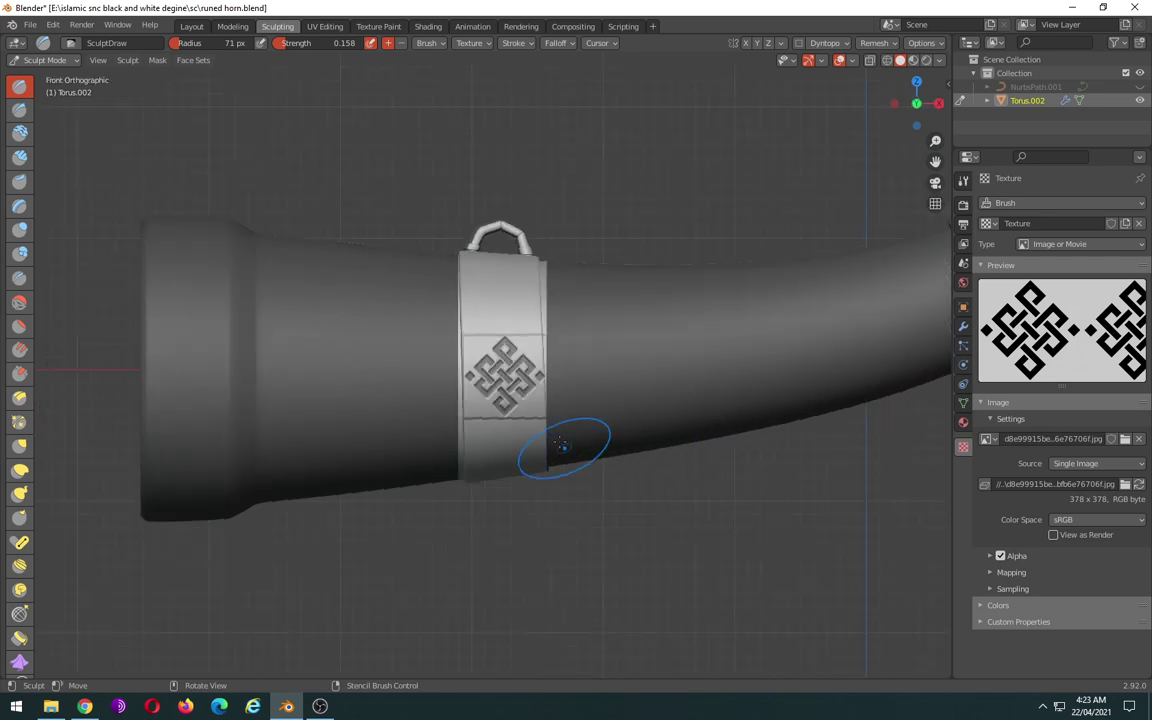
{"action": "left_click_drag", "start_coordinate": [501, 373], "coordinate": [503, 282]}
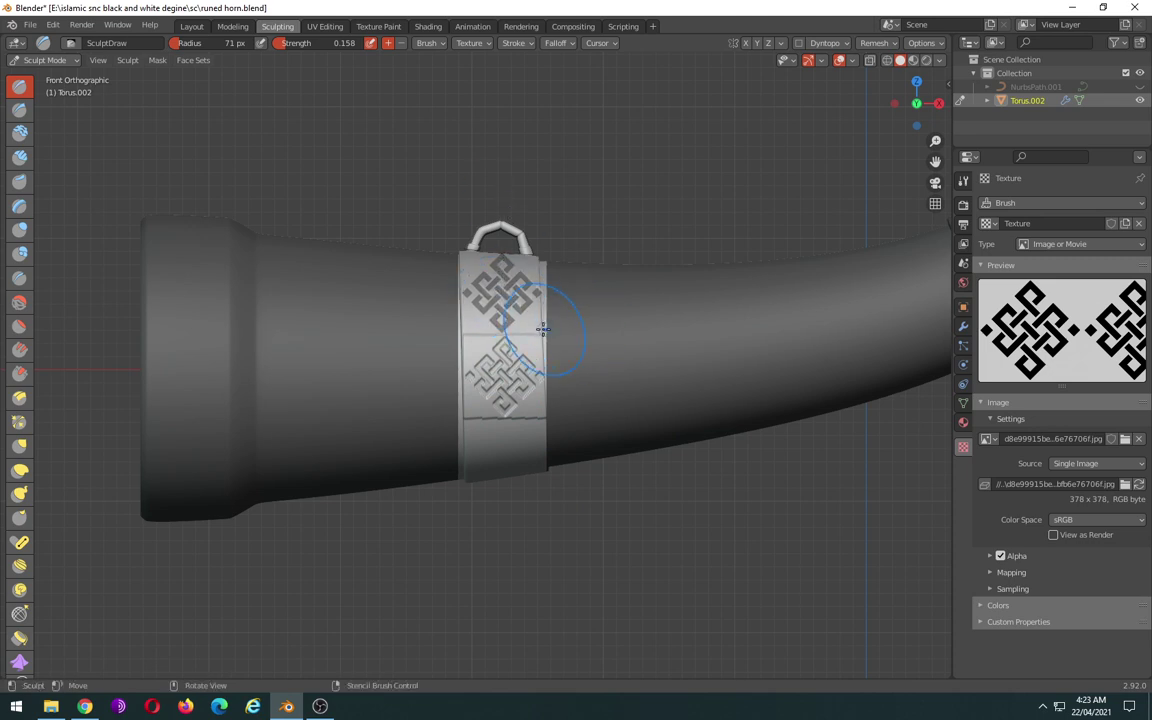
Stamp a knot on the band's lower part, then move the stencil off and inspect at an angle
{"action": "mouse_move", "coordinate": [501, 303]}
{"action": "right_mouse_down"}
{"action": "mouse_move", "coordinate": [576, 553]}
{"action": "mouse_move", "coordinate": [544, 524]}
{"action": "mouse_move", "coordinate": [506, 452]}
{"action": "right_mouse_up"}
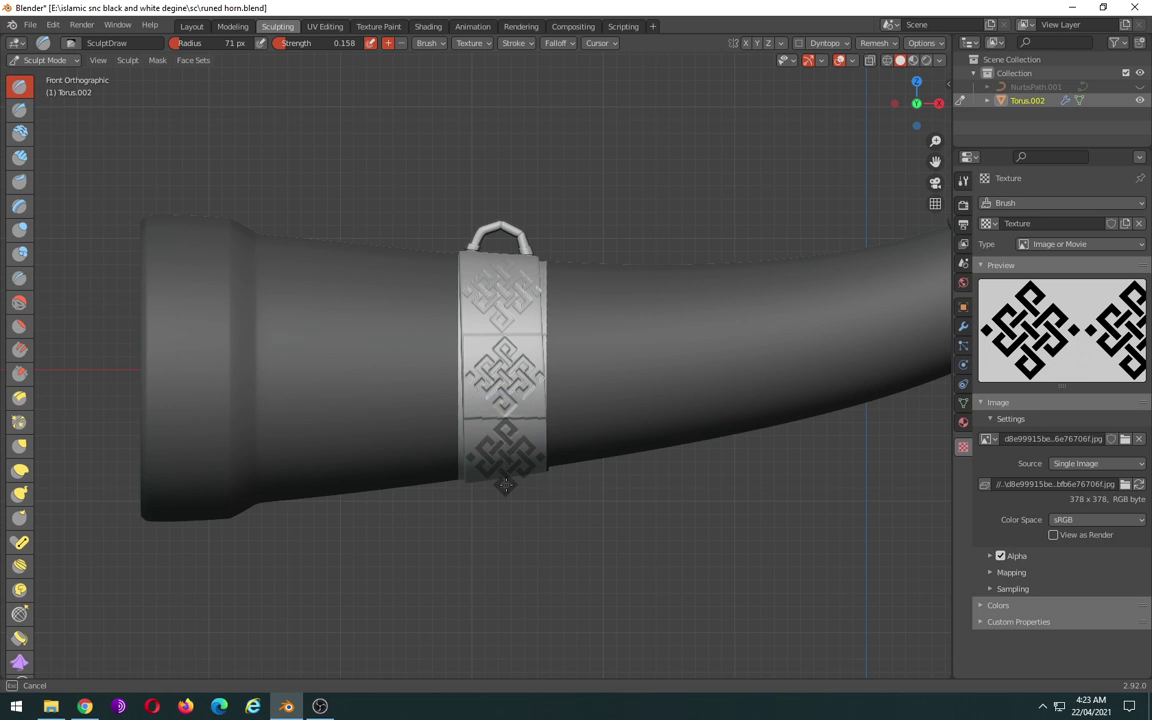
{"action": "scroll", "coordinate": [510, 518], "scroll_direction": "up", "scroll_amount": 2}
{"action": "right_click_drag", "start_coordinate": [443, 365], "coordinate": [607, 490]}
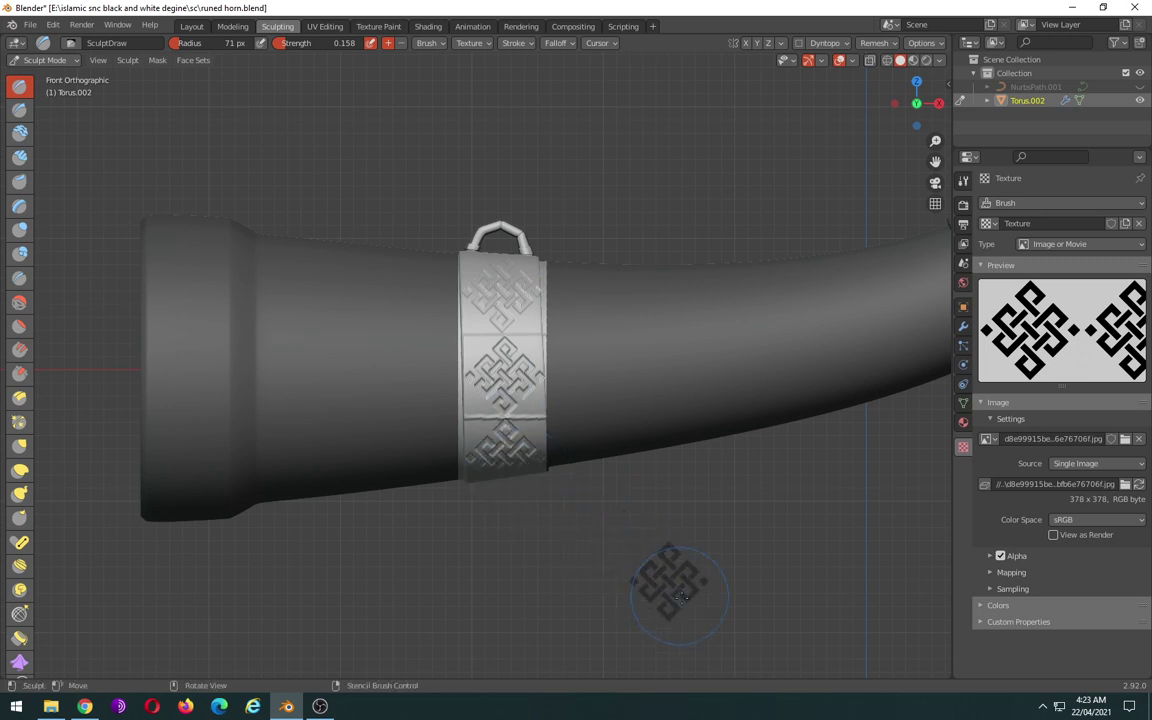
{"action": "scroll", "coordinate": [607, 490], "scroll_direction": "down", "scroll_amount": 3}
{"action": "mouse_move", "coordinate": [607, 490]}
{"action": "middle_mouse_down"}
{"action": "mouse_move", "coordinate": [641, 449]}
{"action": "mouse_move", "coordinate": [599, 399]}
{"action": "mouse_move", "coordinate": [574, 417]}
{"action": "mouse_move", "coordinate": [586, 411]}
{"action": "mouse_move", "coordinate": [674, 458]}
{"action": "mouse_move", "coordinate": [617, 413]}
{"action": "mouse_move", "coordinate": [600, 455]}
{"action": "middle_mouse_up"}
{"action": "scroll", "coordinate": [597, 400], "scroll_direction": "up", "scroll_amount": 3}
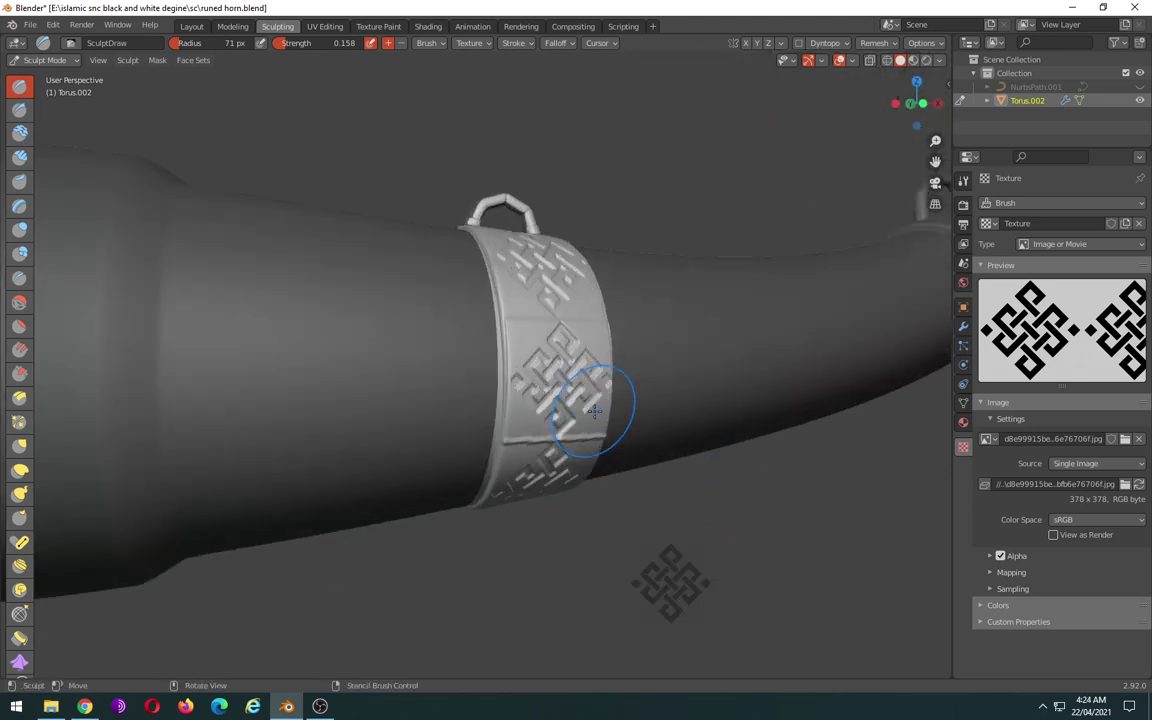
{"action": "scroll", "coordinate": [594, 411], "scroll_direction": "up", "scroll_amount": 2}
{"action": "scroll", "coordinate": [594, 411], "scroll_direction": "up", "scroll_amount": 3}
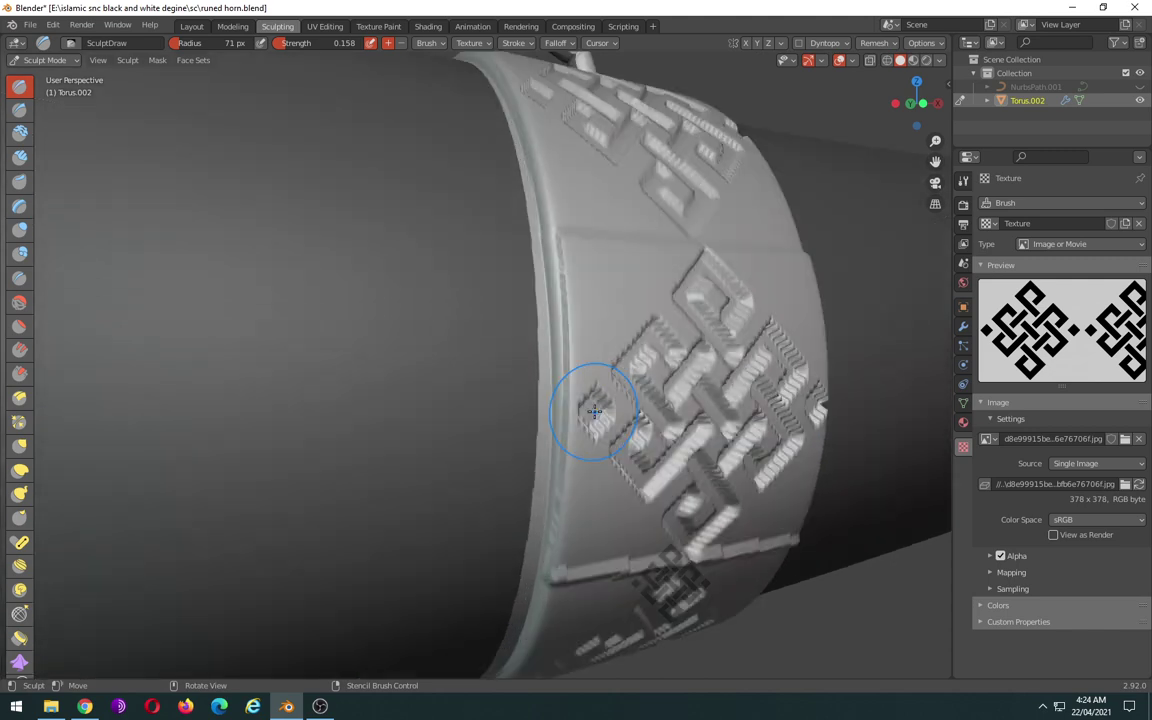
Set the Remesh voxel size to 0.1 m and adaptivity to 0 m
{"action": "left_click", "coordinate": [874, 43]}
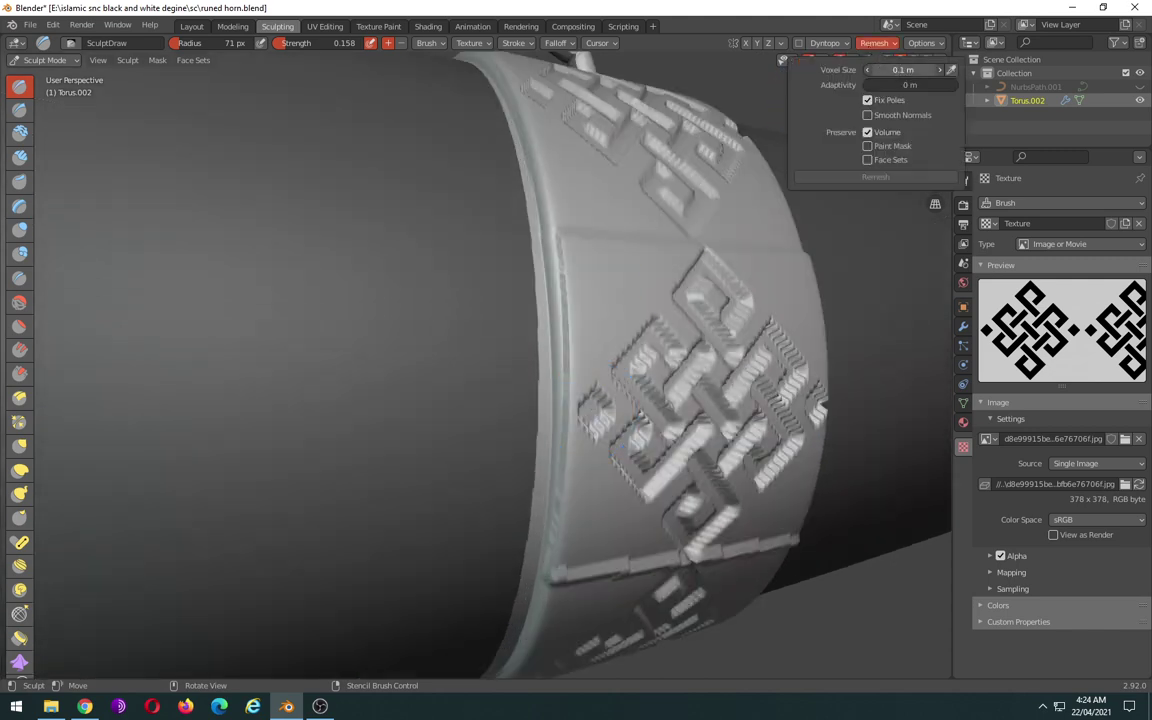
{"action": "left_click", "coordinate": [903, 70]}
{"action": "left_click", "coordinate": [932, 81]}
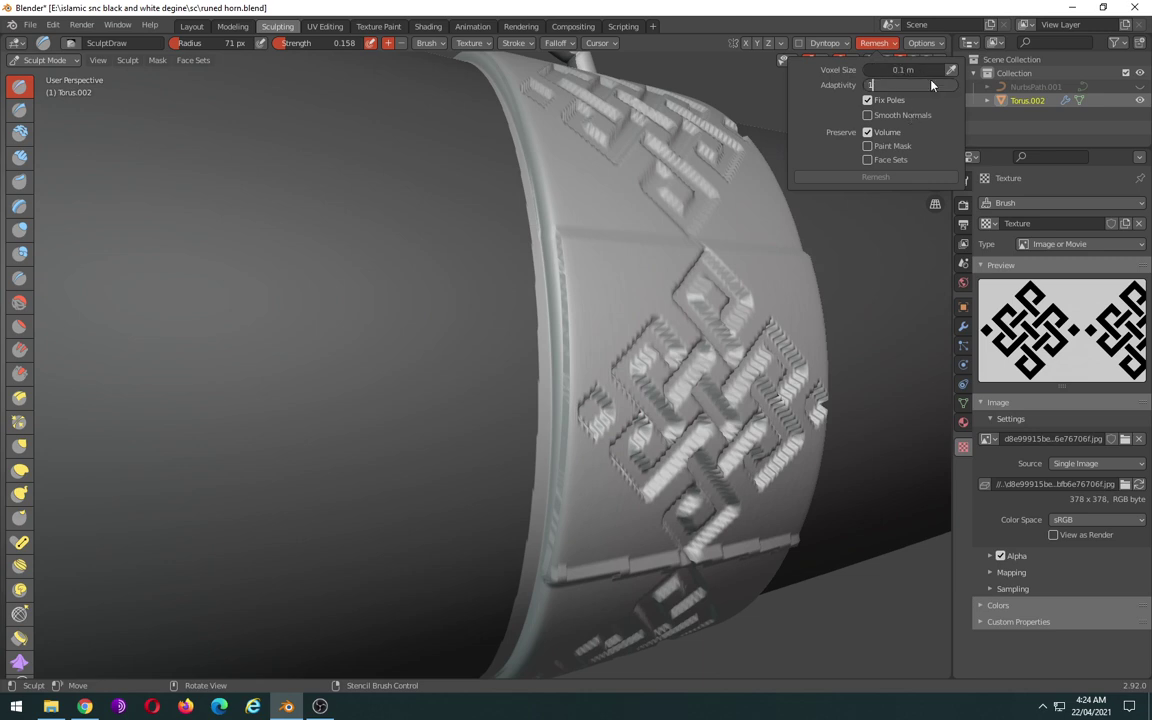
{"action": "key", "text": "Return"}
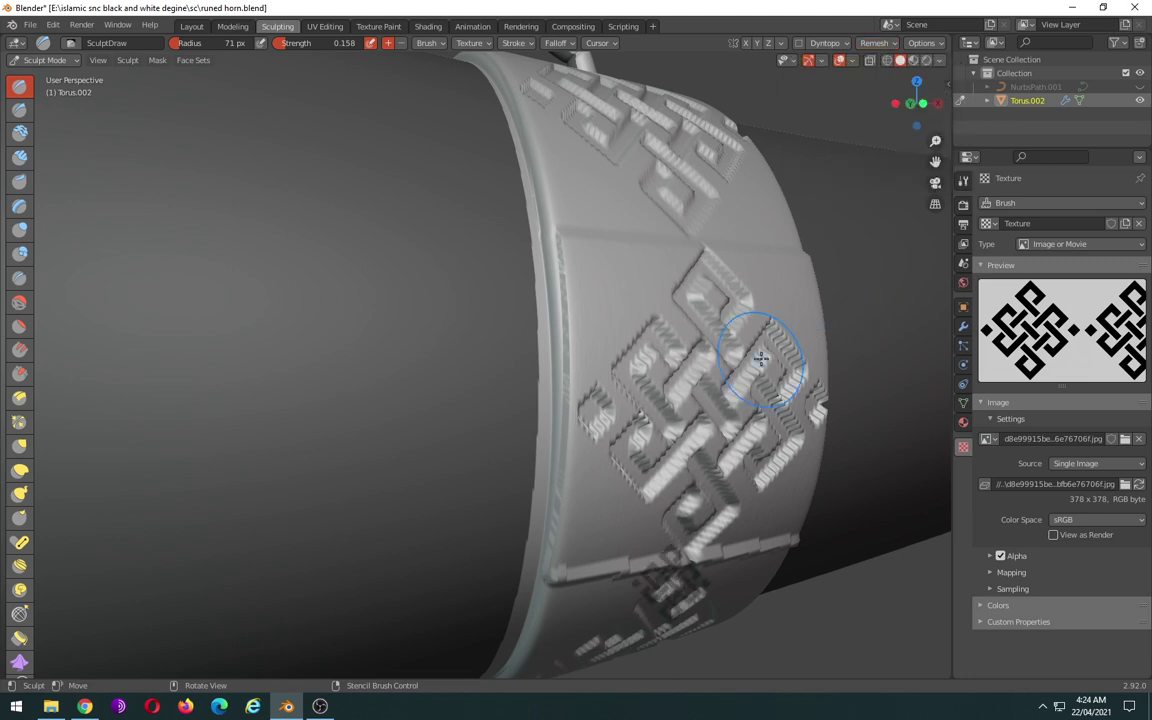
{"action": "scroll", "coordinate": [762, 358], "scroll_direction": "down", "scroll_amount": 5}
{"action": "scroll", "coordinate": [762, 358], "scroll_direction": "down", "scroll_amount": 3}
{"action": "mouse_move", "coordinate": [762, 358]}
{"action": "middle_mouse_down"}
{"action": "mouse_move", "coordinate": [775, 481]}
{"action": "mouse_move", "coordinate": [779, 471]}
{"action": "mouse_move", "coordinate": [746, 452]}
{"action": "middle_mouse_up"}
{"action": "scroll", "coordinate": [710, 480], "scroll_direction": "up", "scroll_amount": 2}
{"action": "mouse_move", "coordinate": [674, 514]}
{"action": "middle_mouse_down"}
{"action": "mouse_move", "coordinate": [597, 430]}
{"action": "mouse_move", "coordinate": [763, 475]}
{"action": "mouse_move", "coordinate": [728, 486]}
{"action": "mouse_move", "coordinate": [746, 490]}
{"action": "mouse_move", "coordinate": [719, 467]}
{"action": "middle_mouse_up"}
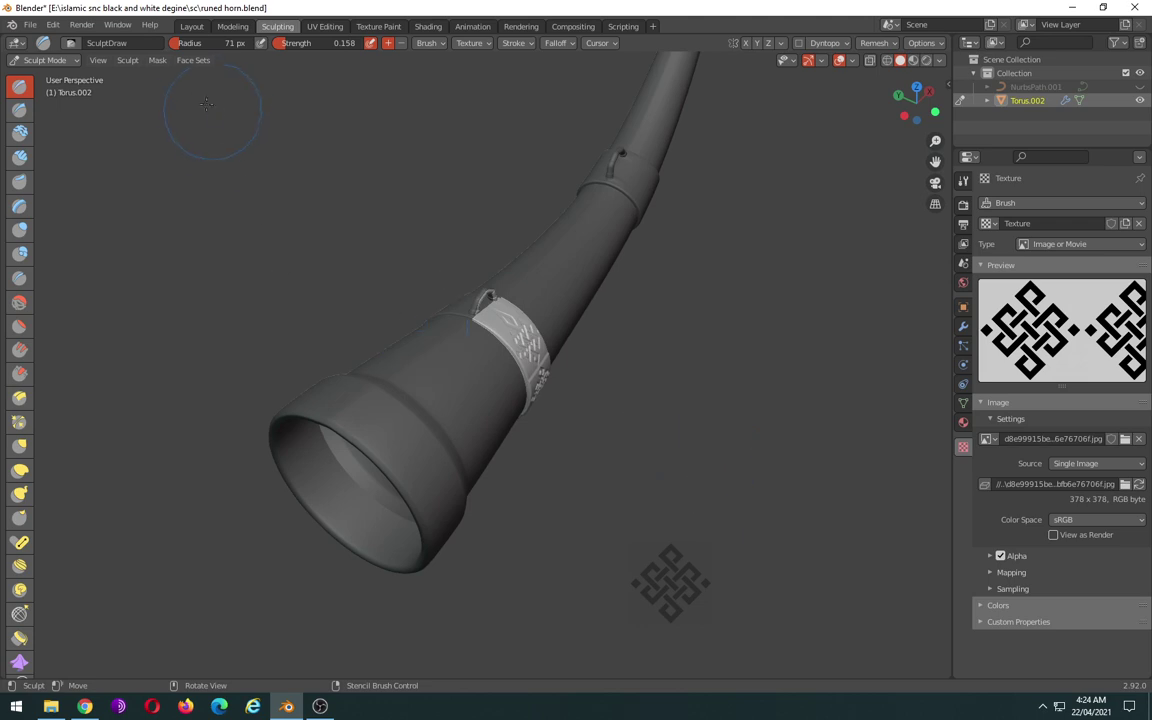
After inverting the mask, use Clear Mask from the Mask menu to unmask the whole horn
{"action": "left_click", "coordinate": [157, 60]}
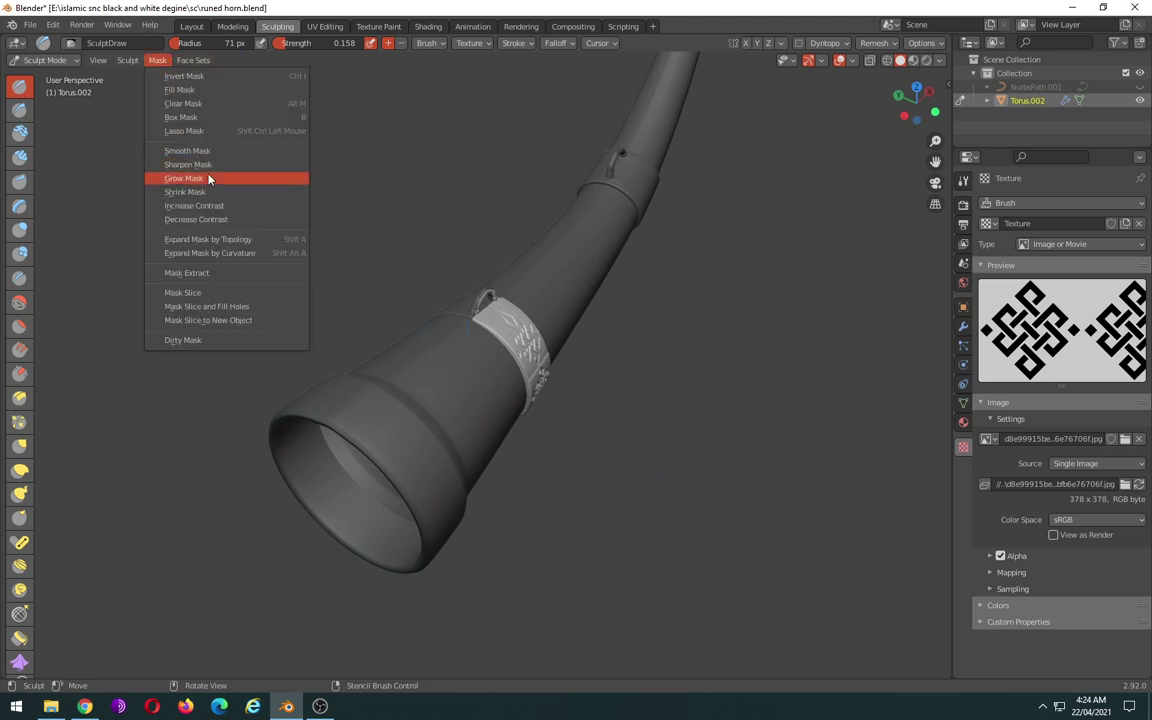
{"action": "left_click", "coordinate": [241, 86]}
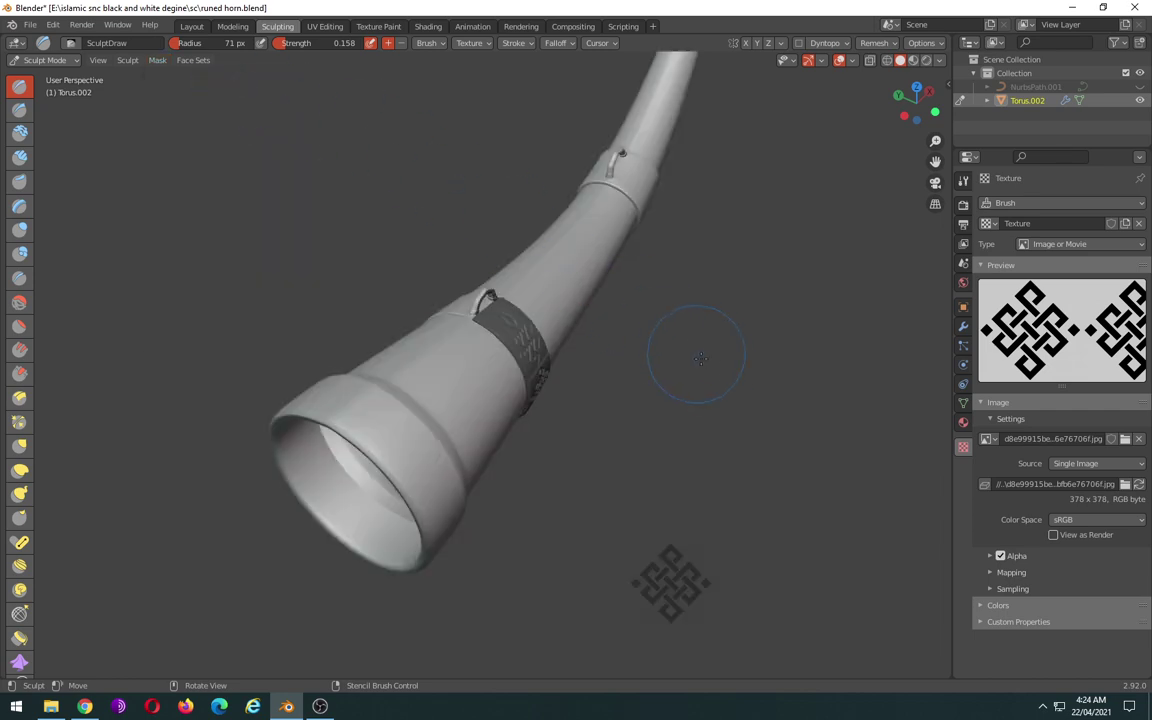
{"action": "left_click", "coordinate": [193, 60]}
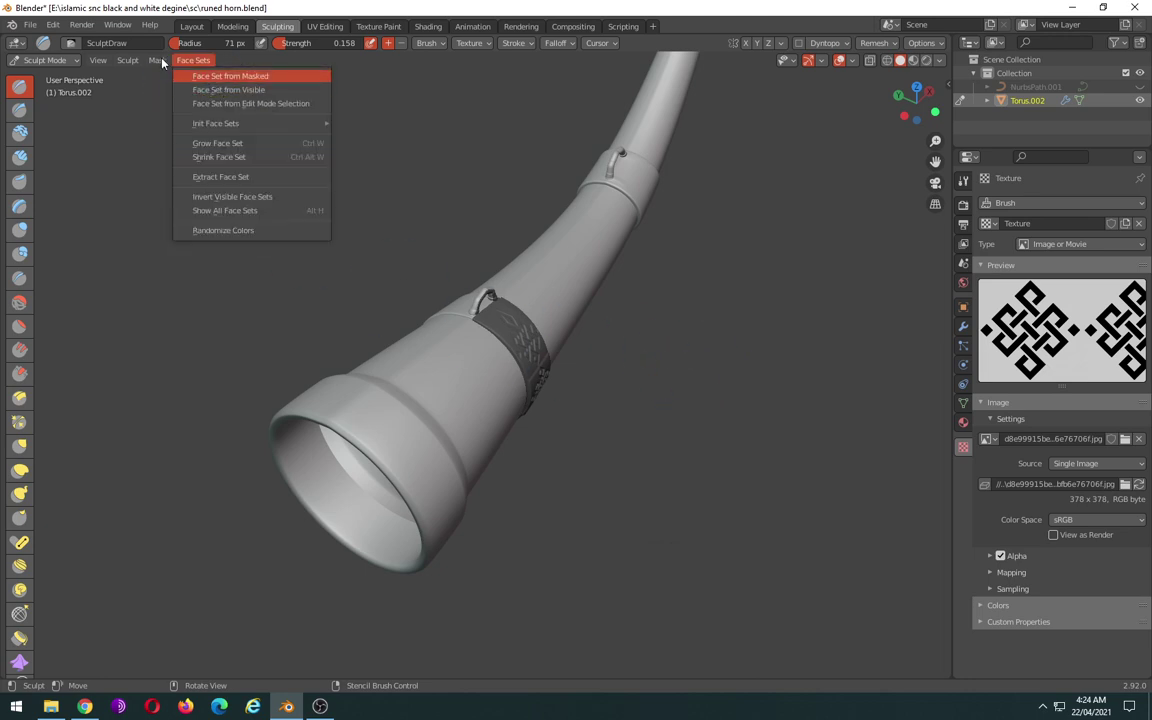
{"action": "left_click", "coordinate": [211, 77]}
{"action": "left_click", "coordinate": [158, 60]}
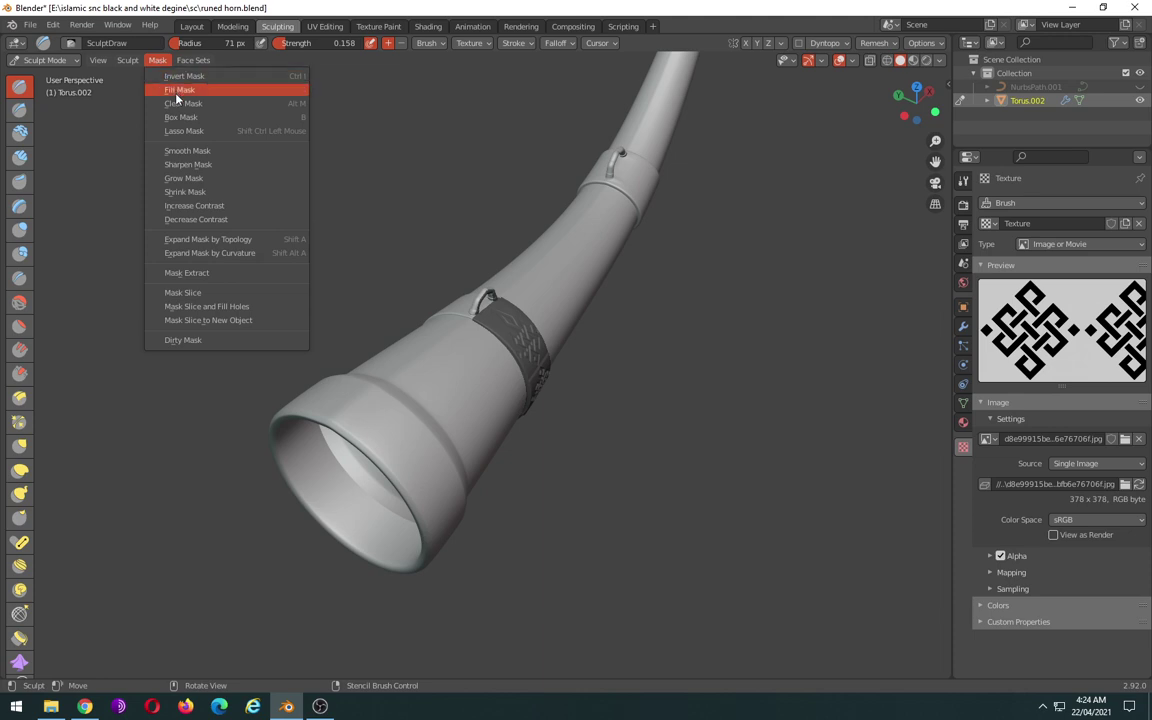
{"action": "left_click", "coordinate": [183, 103]}
Switch to the top view and box-mask a first rectangular area of the horn
{"action": "scroll", "coordinate": [645, 430], "scroll_direction": "up", "scroll_amount": 3}
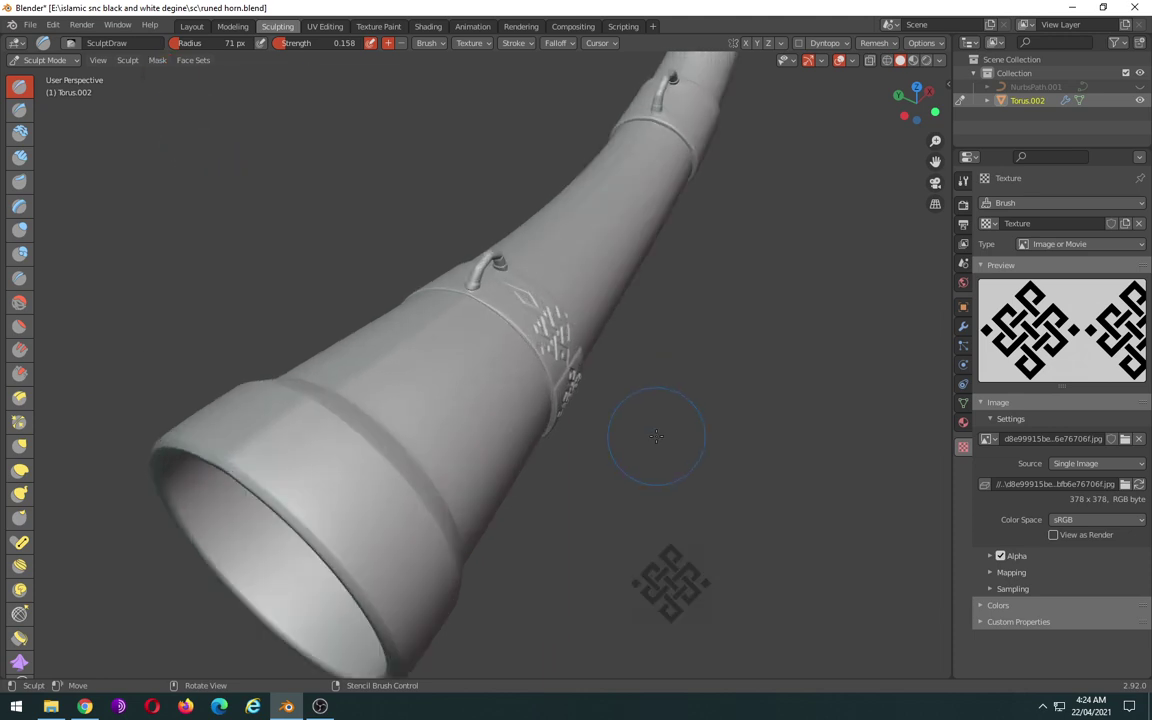
{"action": "middle_click_drag", "start_coordinate": [655, 424], "coordinate": [627, 484]}
{"action": "scroll", "coordinate": [627, 484], "scroll_direction": "down", "scroll_amount": 2}
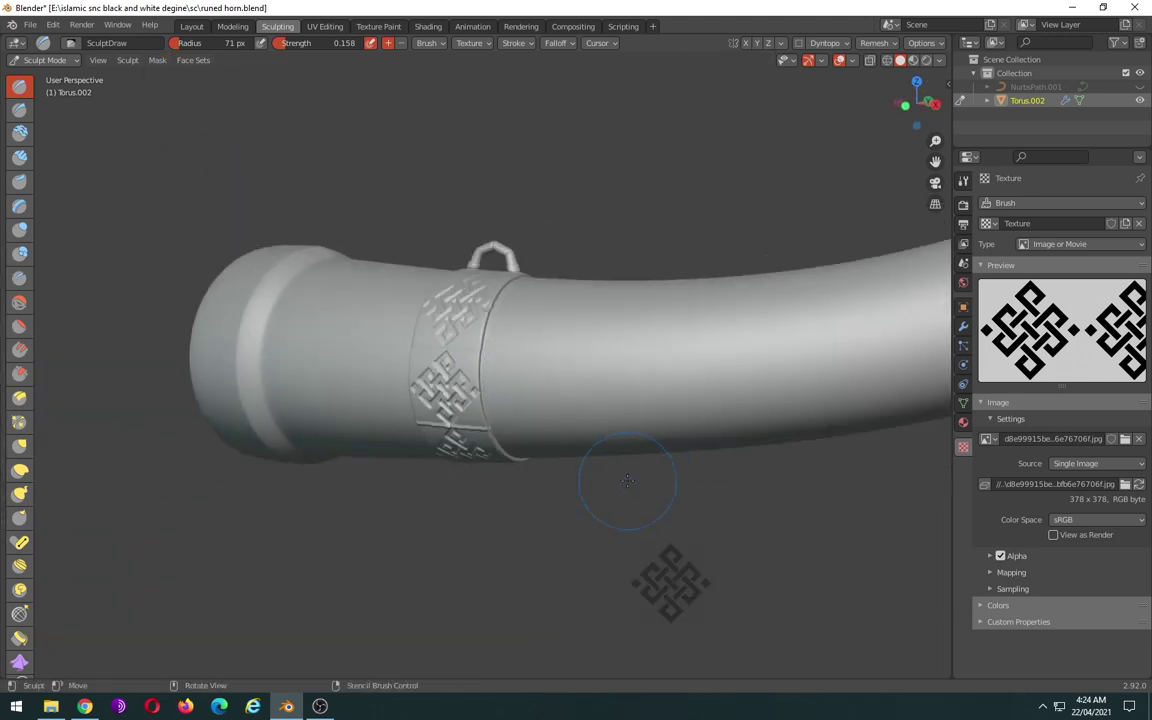
{"action": "key", "text": "ctrl+KP_1"}
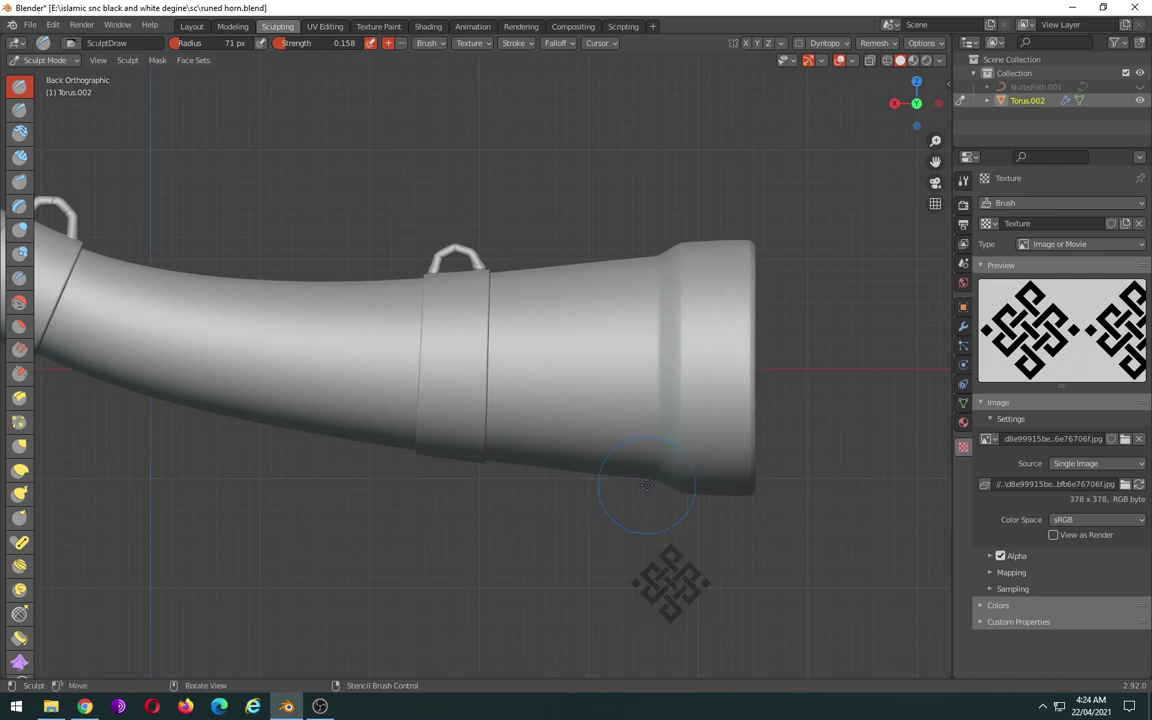
{"action": "scroll", "coordinate": [553, 442], "scroll_direction": "down", "scroll_amount": 2}
{"action": "scroll", "coordinate": [558, 438], "scroll_direction": "down", "scroll_amount": 2}
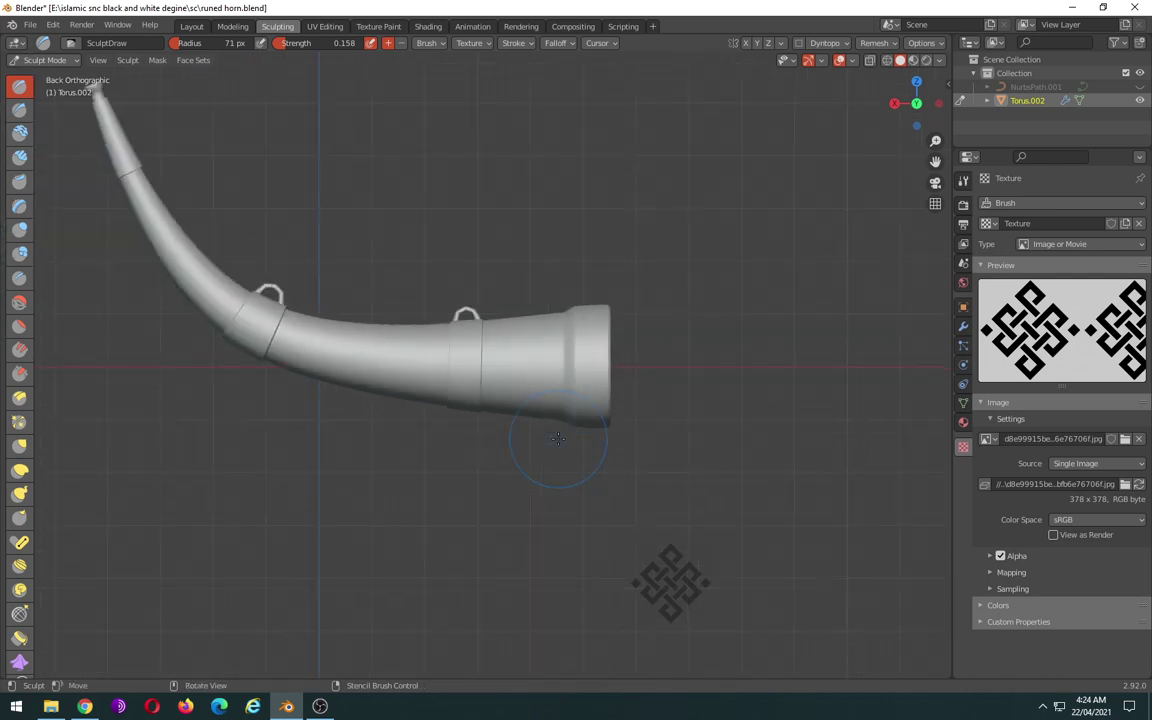
{"action": "key", "text": "KP_7"}
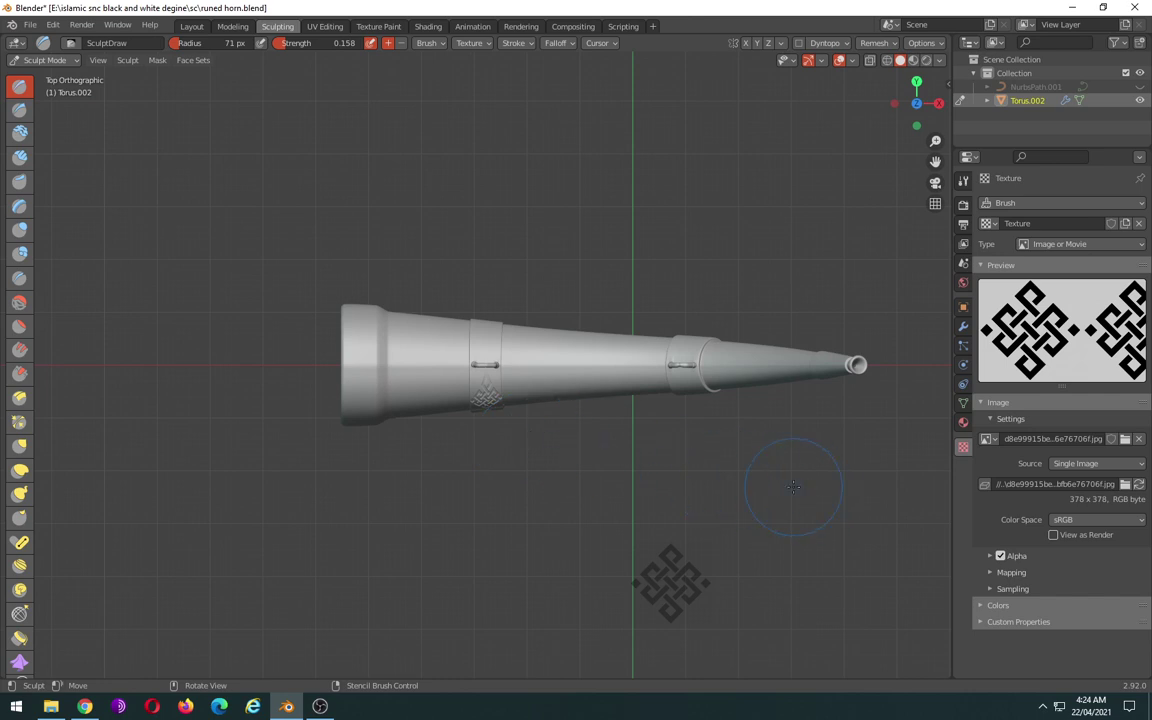
{"action": "key", "text": "b"}
{"action": "left_click_drag", "start_coordinate": [892, 483], "coordinate": [293, 361]}
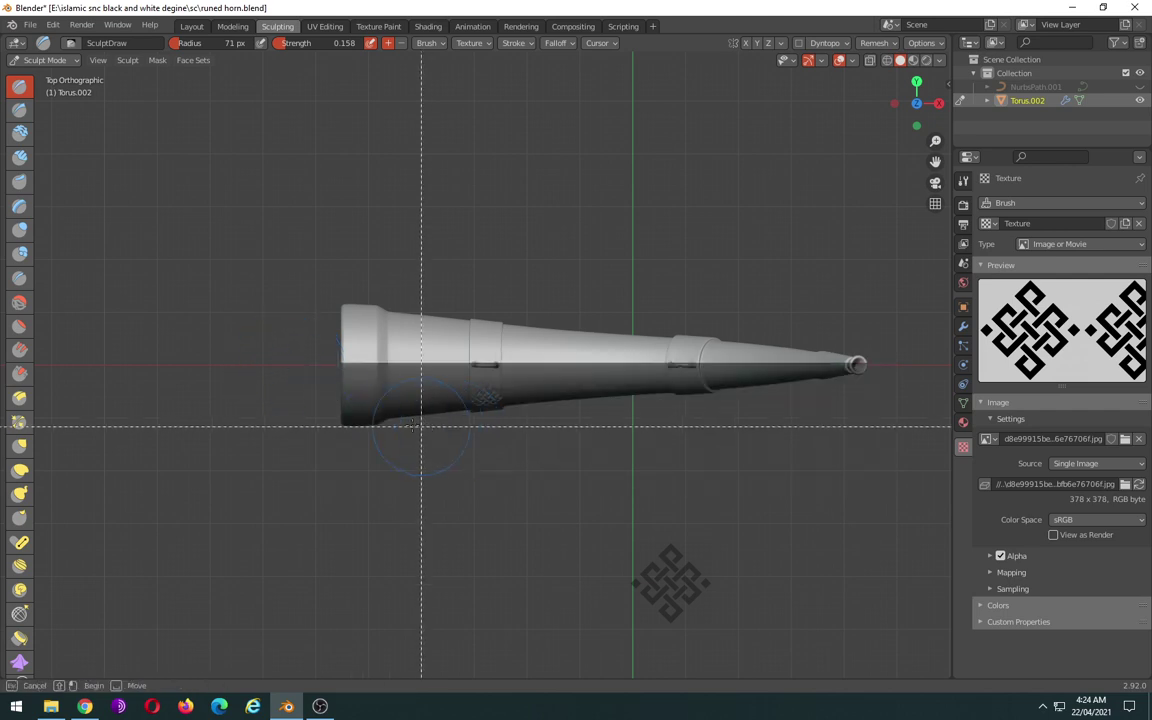
Box-mask the bell end and narrow end on either side of the band, then invert with Ctrl+I
{"action": "key", "text": "b"}
{"action": "left_click_drag", "start_coordinate": [265, 229], "coordinate": [470, 473]}
{"action": "key", "text": "b"}
{"action": "mouse_move", "coordinate": [886, 521]}
{"action": "left_mouse_down"}
{"action": "mouse_move", "coordinate": [581, 347]}
{"action": "mouse_move", "coordinate": [503, 278]}
{"action": "left_mouse_up"}
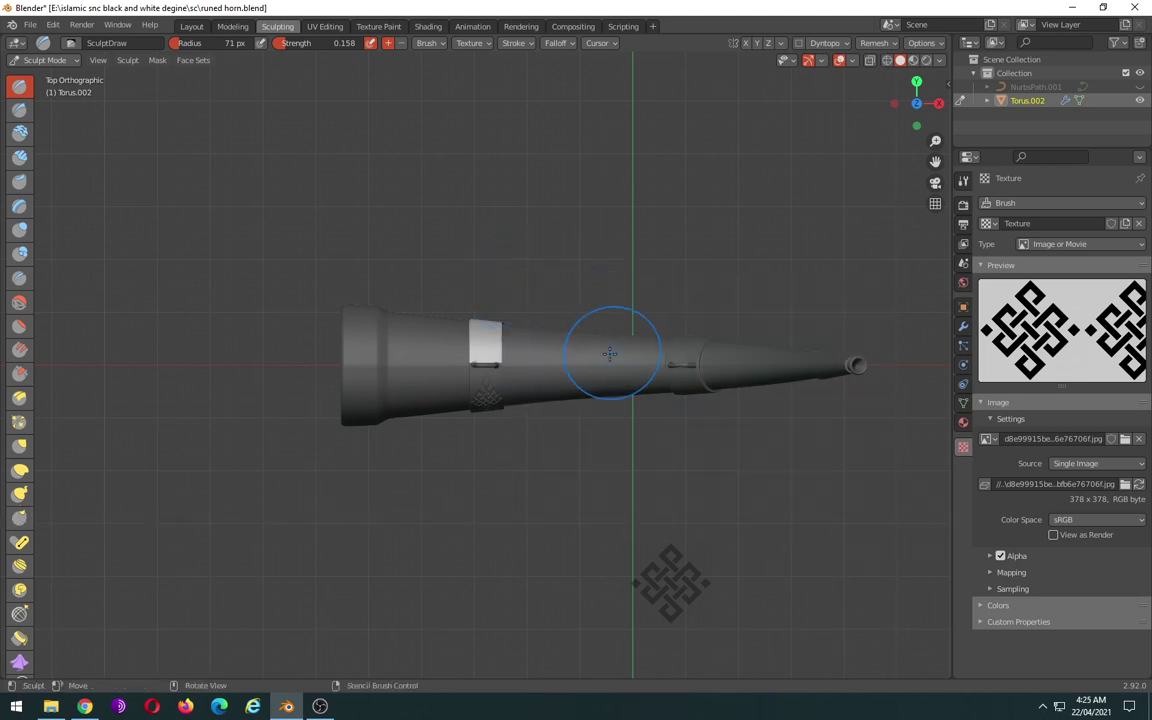
{"action": "mouse_move", "coordinate": [610, 353]}
{"action": "middle_mouse_down"}
{"action": "mouse_move", "coordinate": [381, 106]}
{"action": "mouse_move", "coordinate": [388, 260]}
{"action": "middle_mouse_up"}
{"action": "key", "text": "KP_1"}
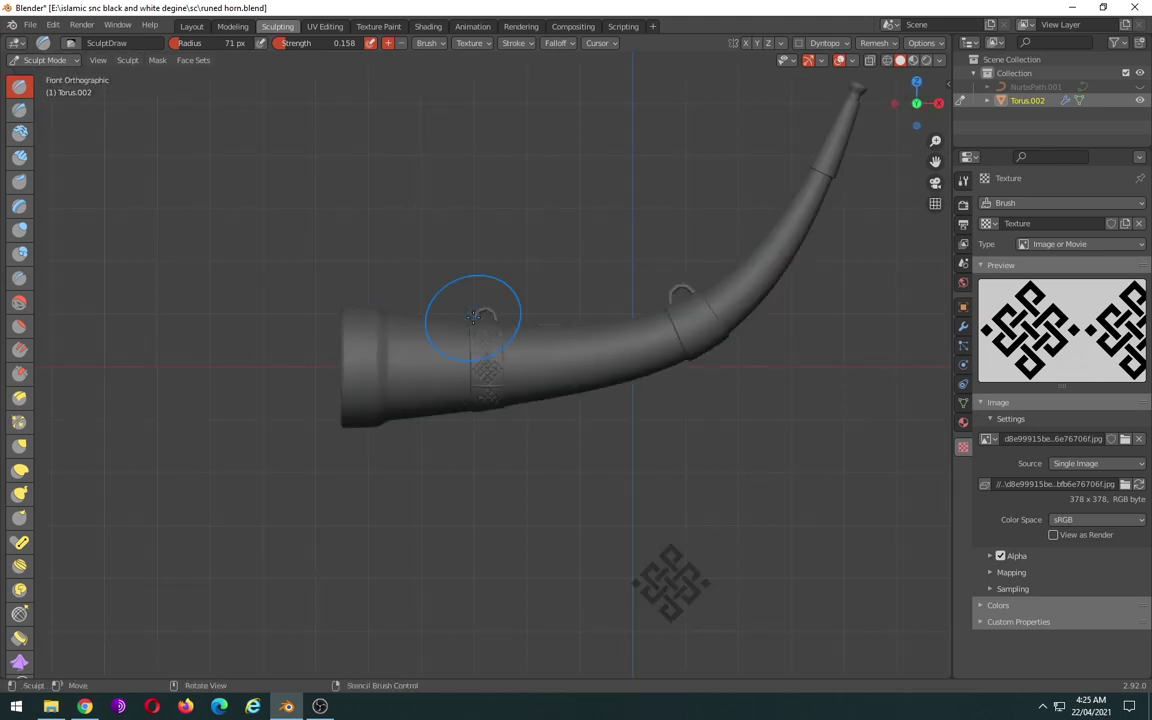
{"action": "key", "text": "ctrl+KP_1"}
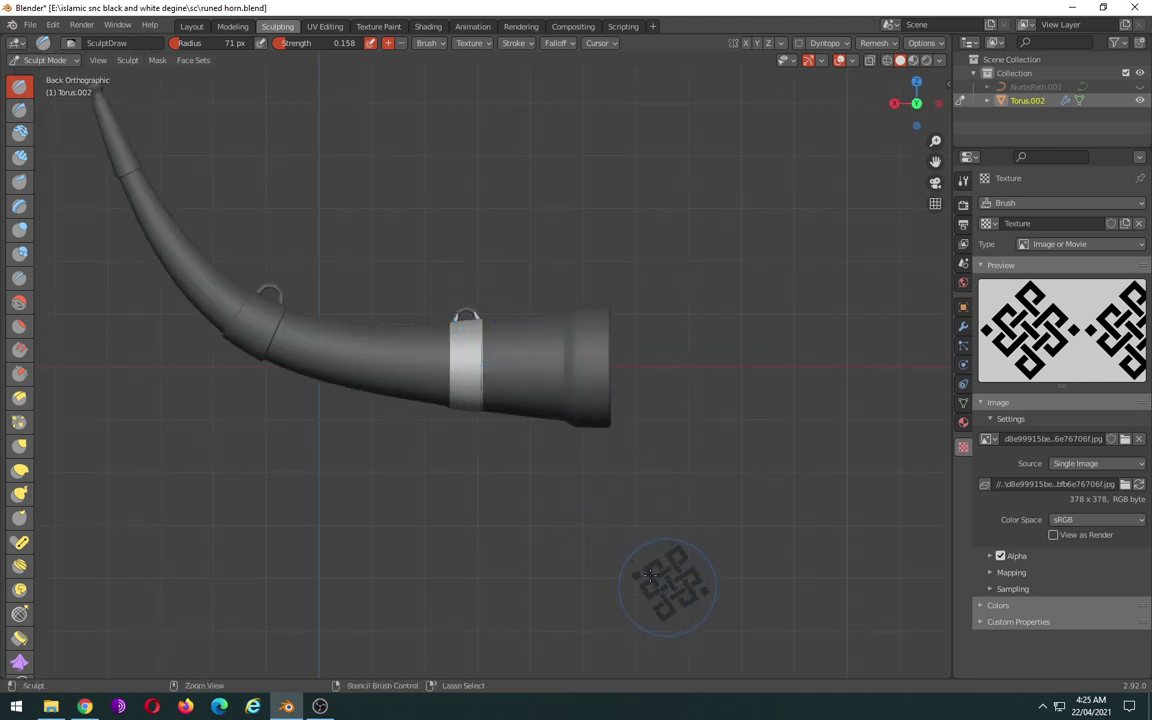
{"action": "key", "text": "ctrl+i"}
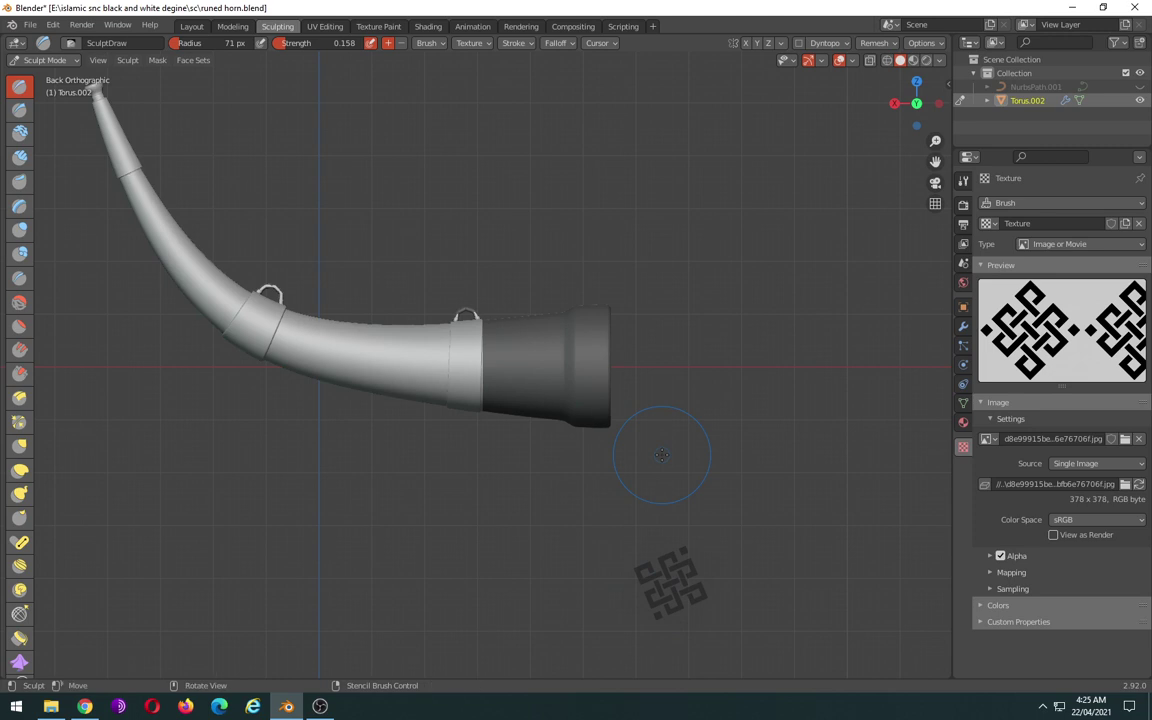
Redo to restore the band-only mask and stamp a knot at the band's middle
{"action": "left_click", "coordinate": [52, 24]}
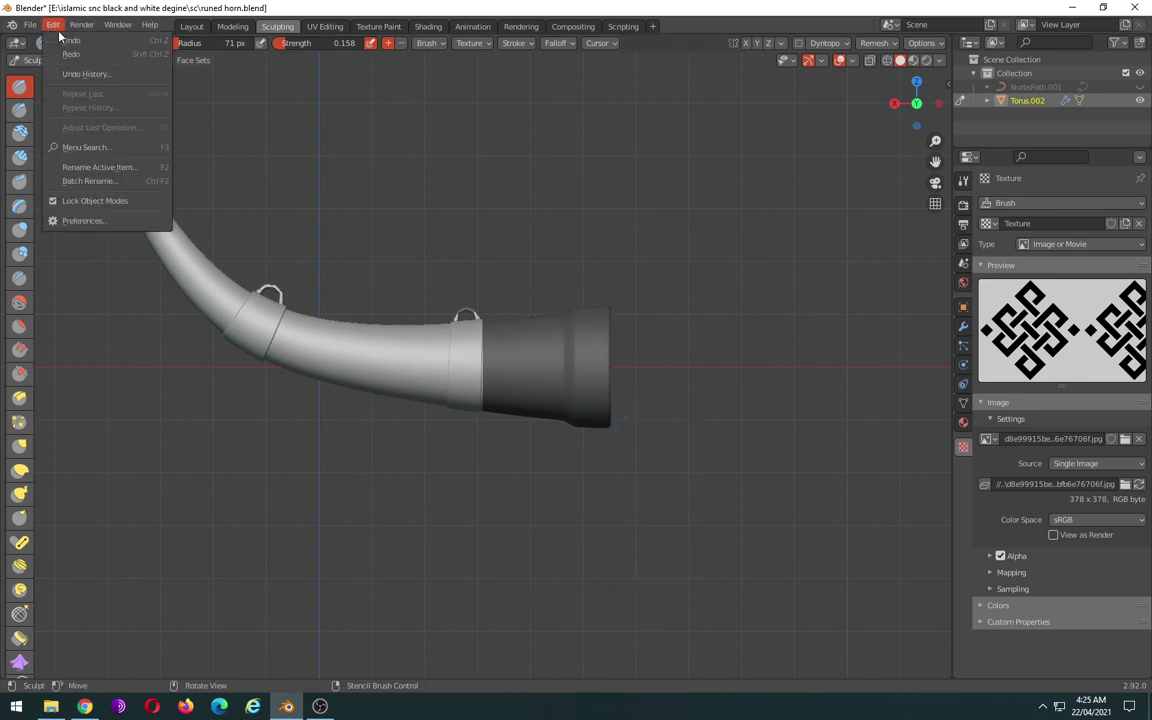
{"action": "left_click", "coordinate": [73, 56]}
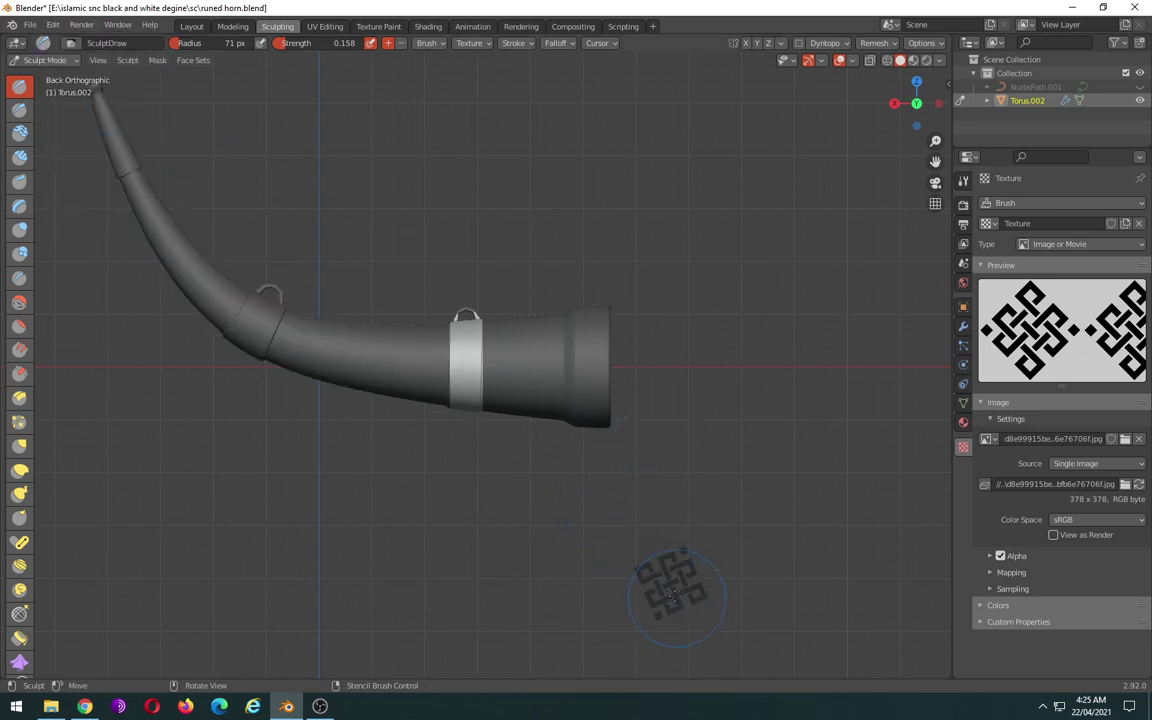
{"action": "scroll", "coordinate": [470, 376], "scroll_direction": "up", "scroll_amount": 2}
{"action": "scroll", "coordinate": [470, 380], "scroll_direction": "up", "scroll_amount": 3}
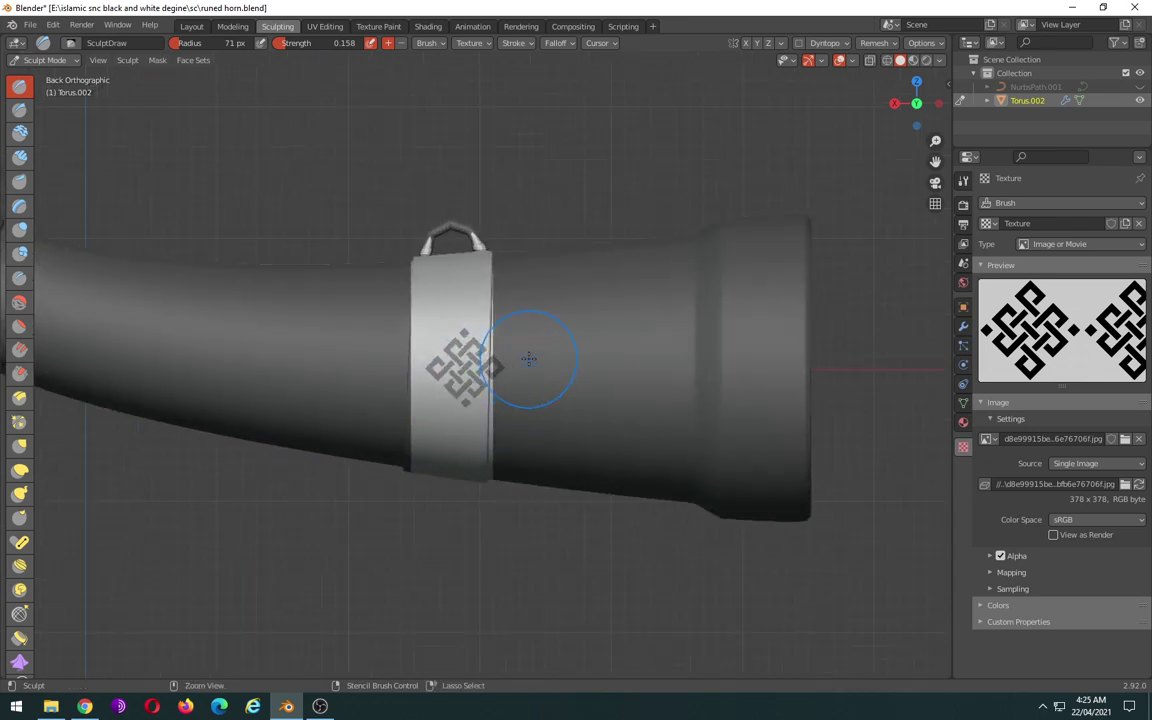
{"action": "right_click_drag", "start_coordinate": [529, 358], "coordinate": [468, 375]}
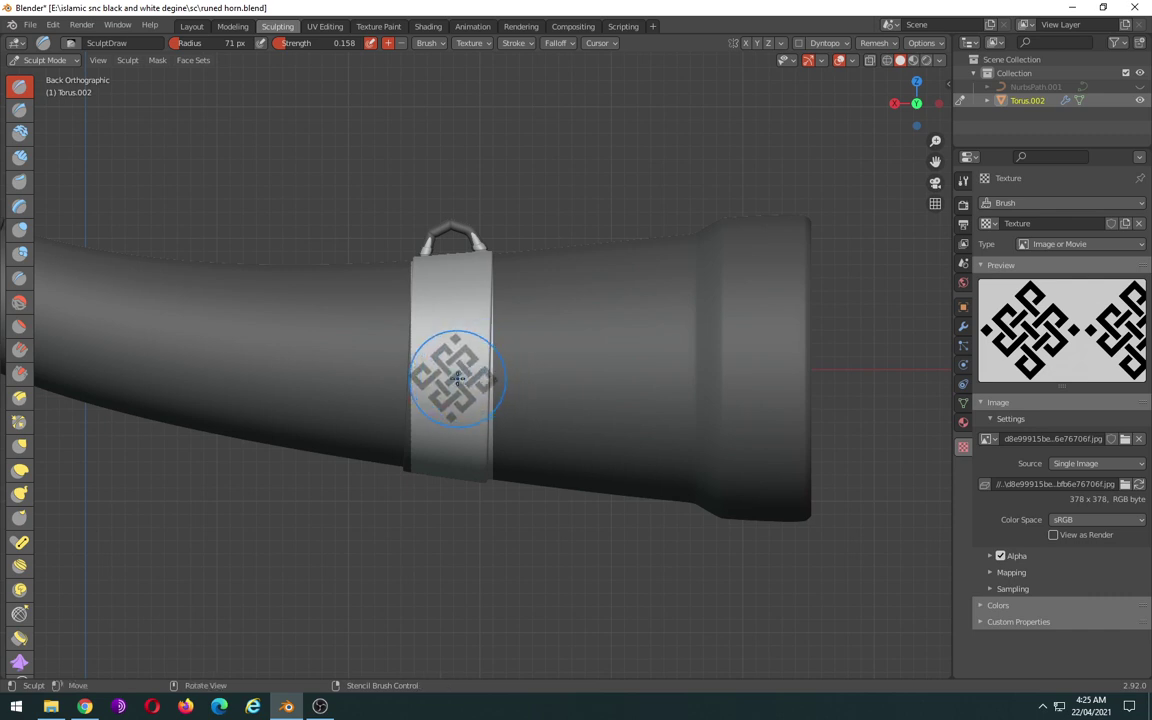
{"action": "right_click_drag", "start_coordinate": [457, 378], "coordinate": [470, 385]}
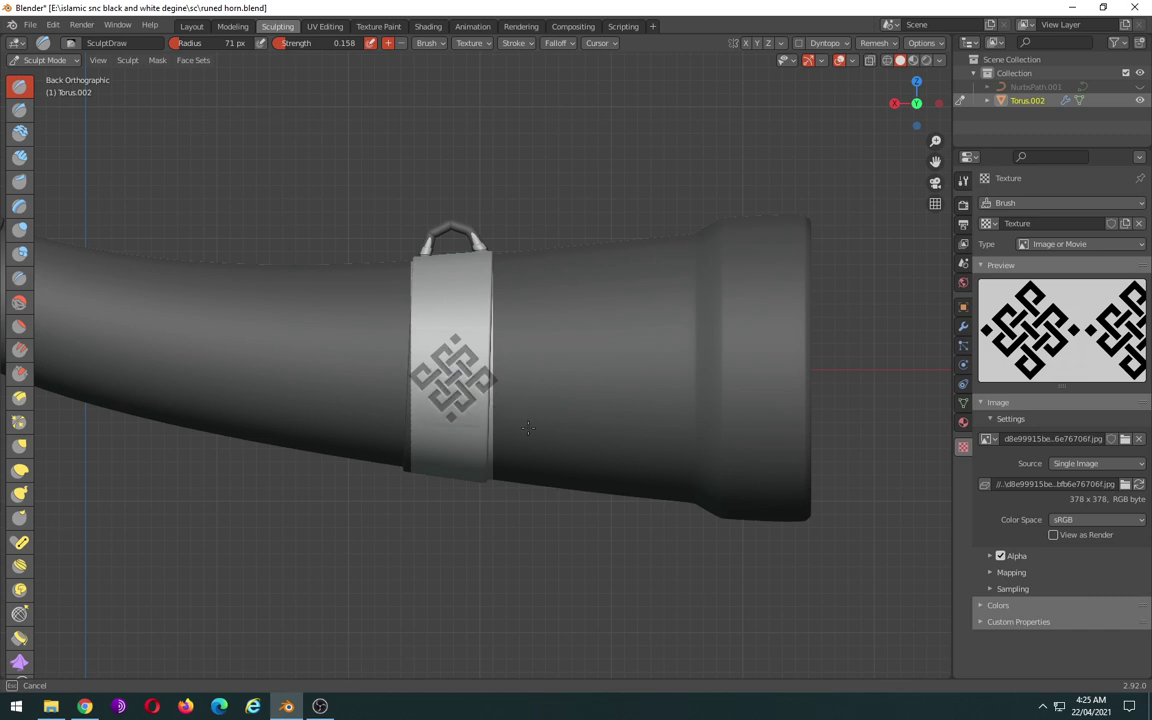
{"action": "right_click_drag", "start_coordinate": [527, 428], "coordinate": [540, 437]}
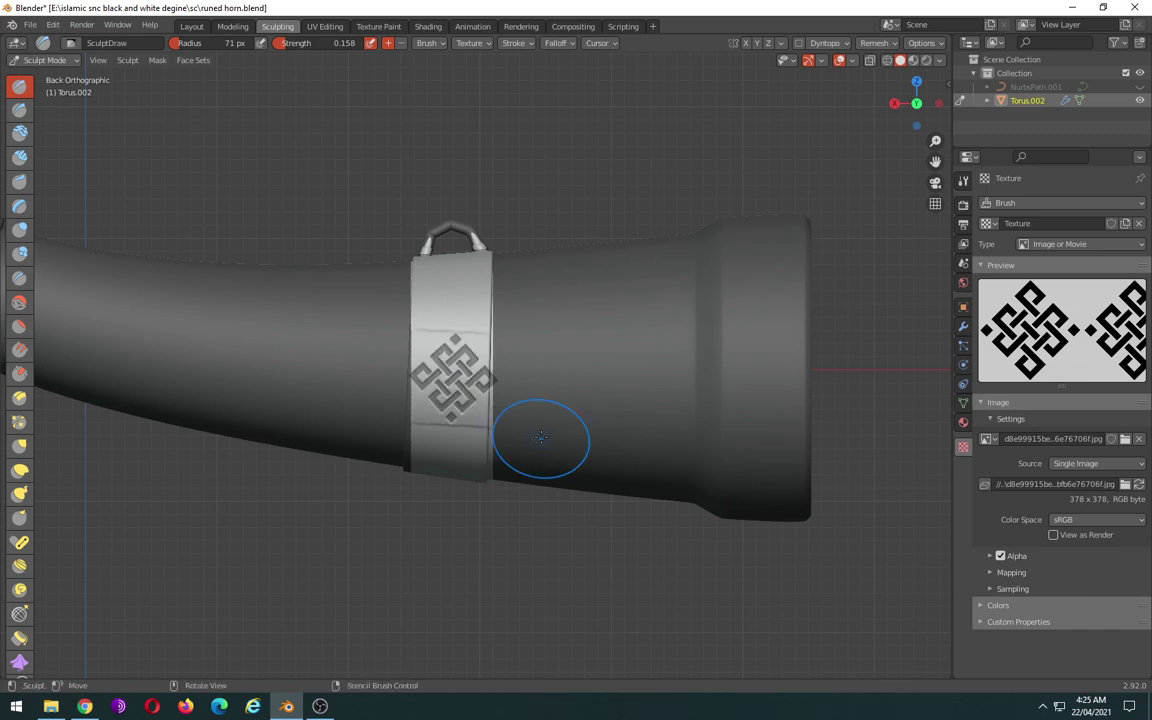
{"action": "left_click", "coordinate": [462, 365]}
{"action": "right_click_drag", "start_coordinate": [462, 365], "coordinate": [461, 283]}
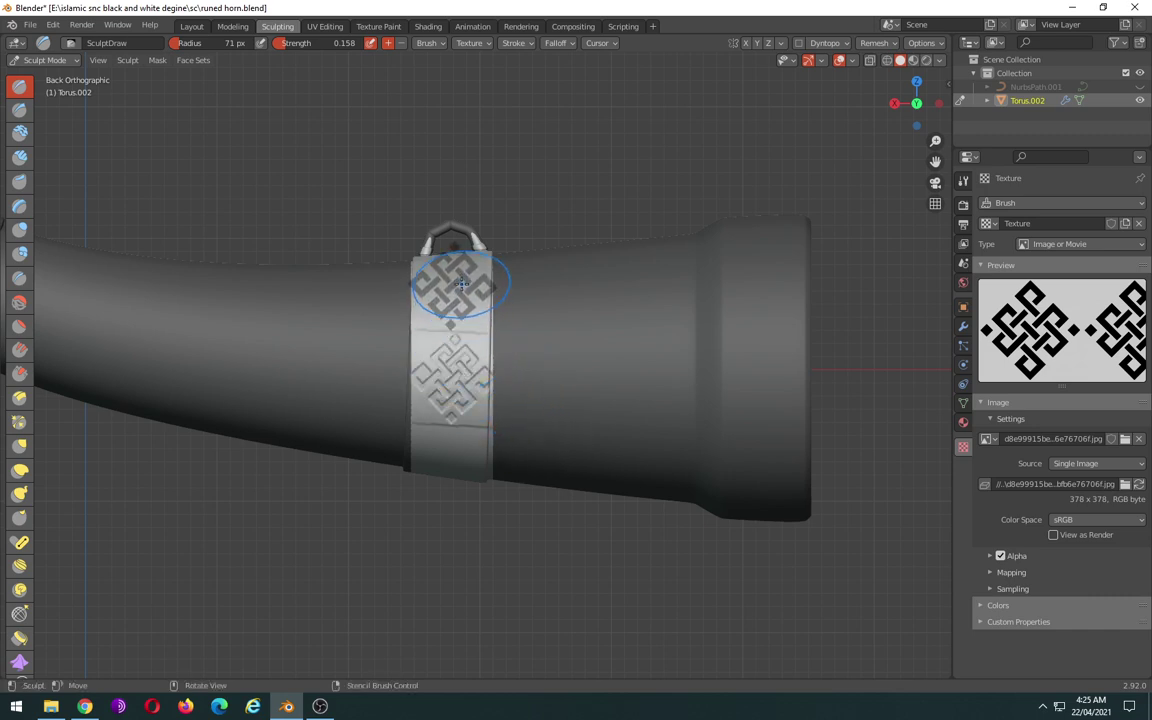
Line up the stencil near the band's top and stamp another knot there
{"action": "right_click_drag", "start_coordinate": [462, 283], "coordinate": [482, 301]}
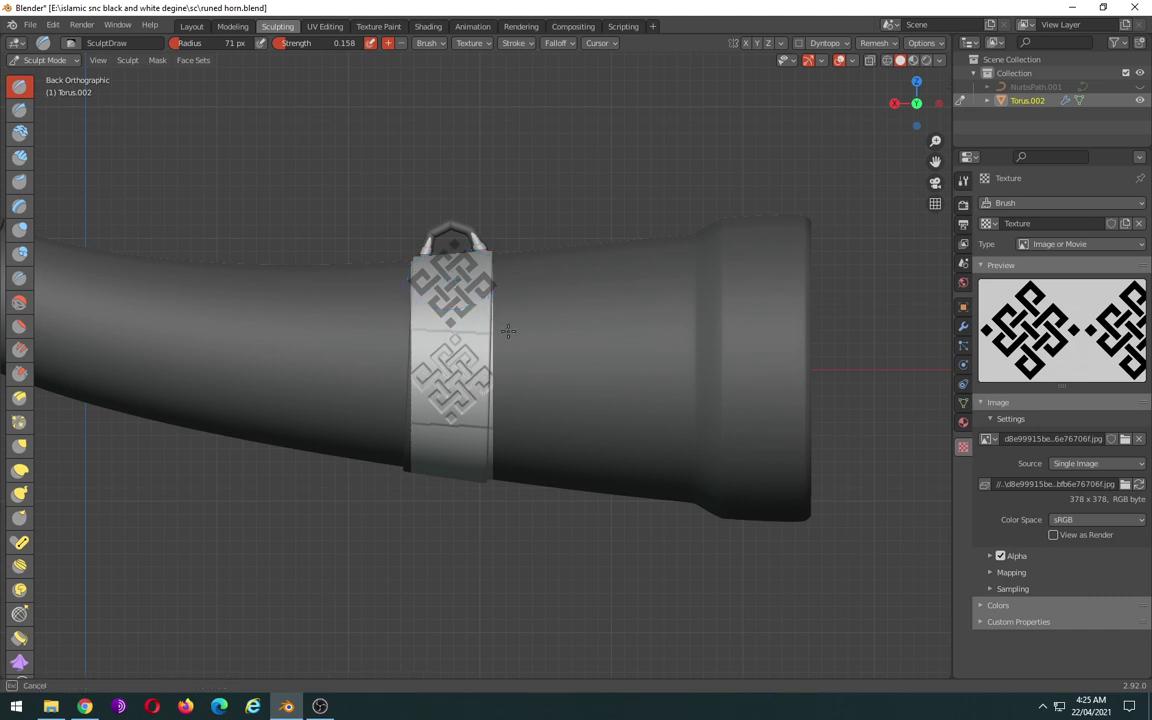
{"action": "right_click_drag", "start_coordinate": [550, 373], "coordinate": [545, 378]}
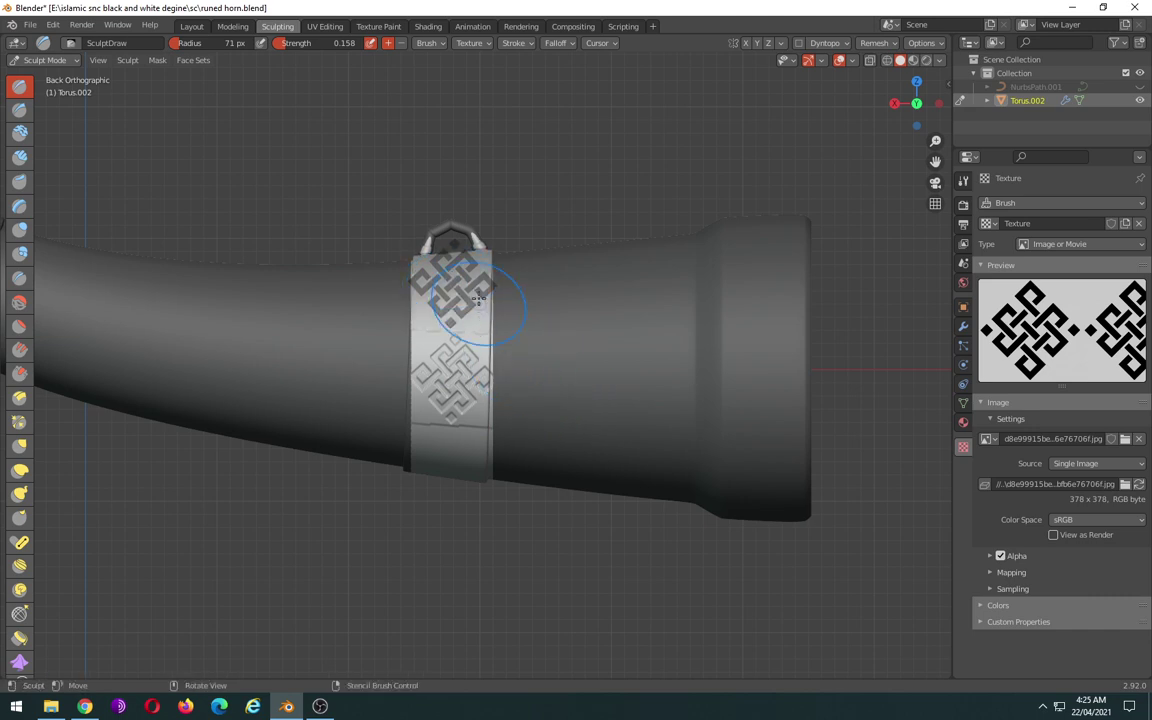
{"action": "mouse_move", "coordinate": [475, 277]}
{"action": "right_mouse_down"}
{"action": "mouse_move", "coordinate": [464, 436]}
{"action": "mouse_move", "coordinate": [458, 455]}
{"action": "mouse_move", "coordinate": [440, 444]}
{"action": "right_mouse_up"}
{"action": "left_click", "coordinate": [464, 436]}
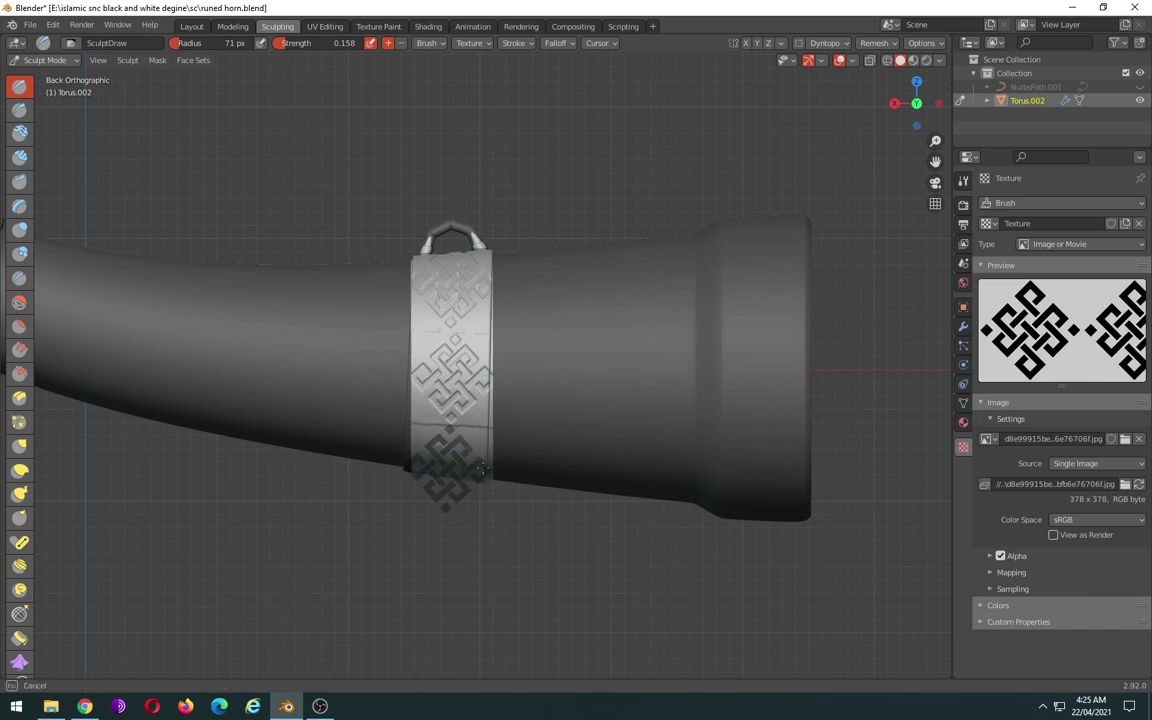
{"action": "right_click_drag", "start_coordinate": [532, 511], "coordinate": [532, 511]}
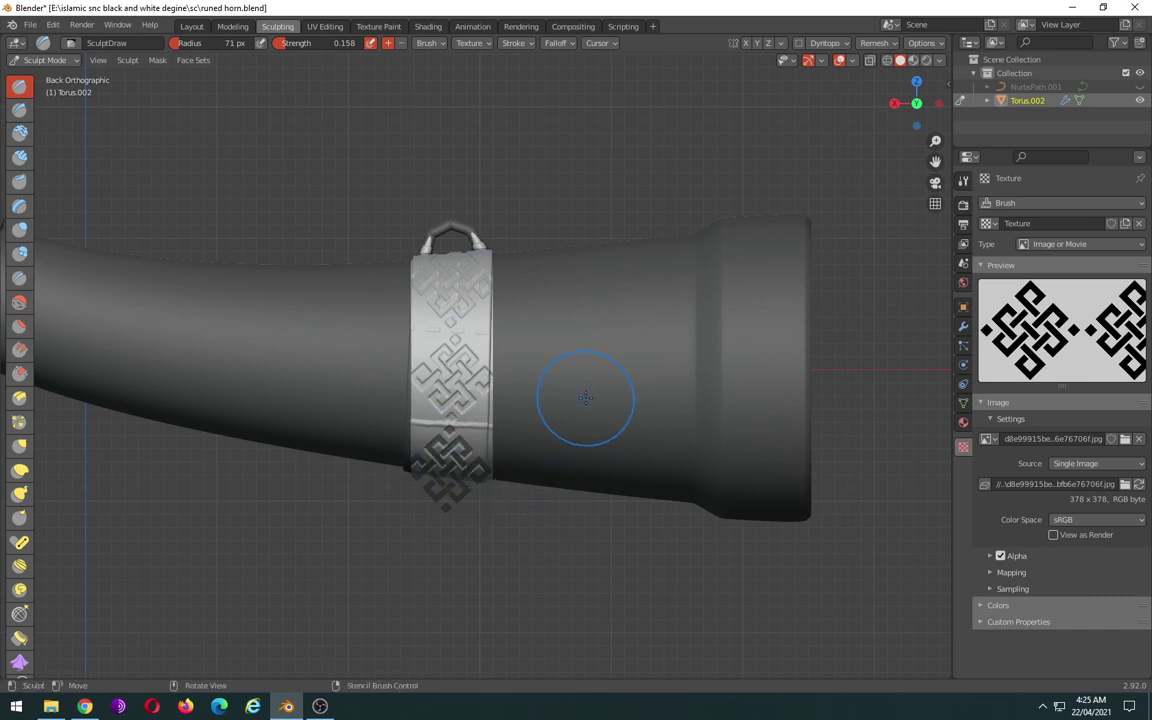
{"action": "mouse_move", "coordinate": [585, 398]}
{"action": "middle_mouse_down"}
{"action": "mouse_move", "coordinate": [624, 459]}
{"action": "mouse_move", "coordinate": [398, 386]}
{"action": "middle_mouse_up"}
Clear the mask from the horn
{"action": "middle_click_drag", "start_coordinate": [575, 428], "coordinate": [423, 362]}
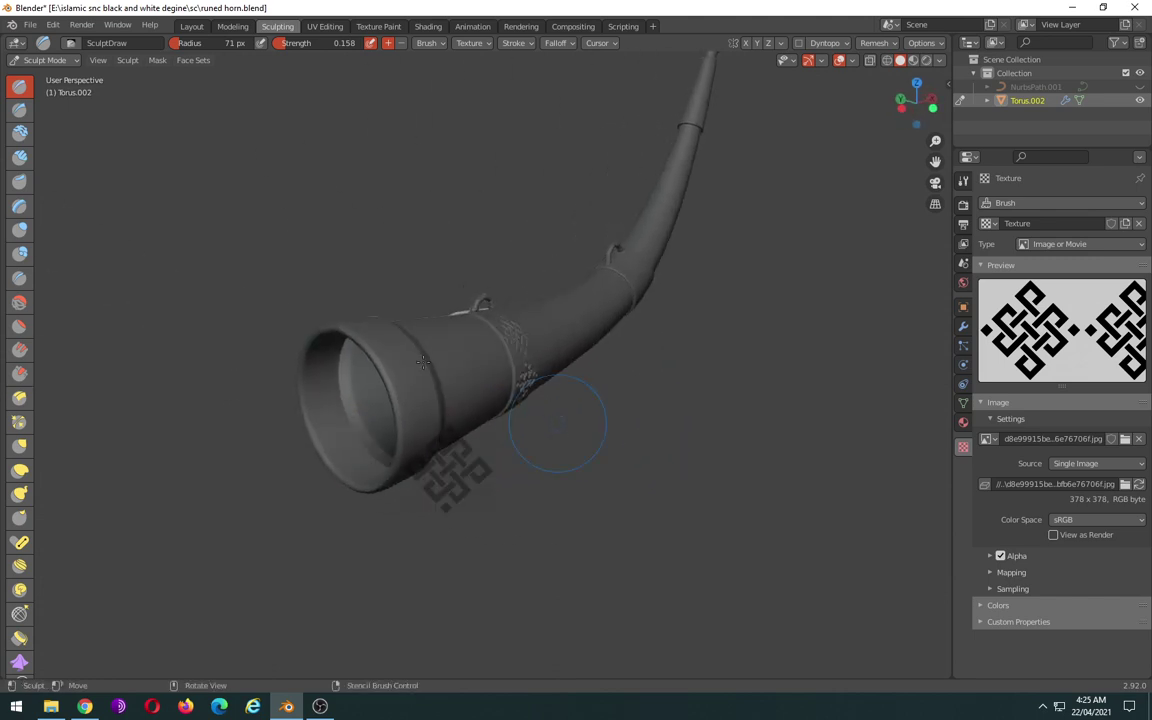
{"action": "left_click", "coordinate": [158, 60]}
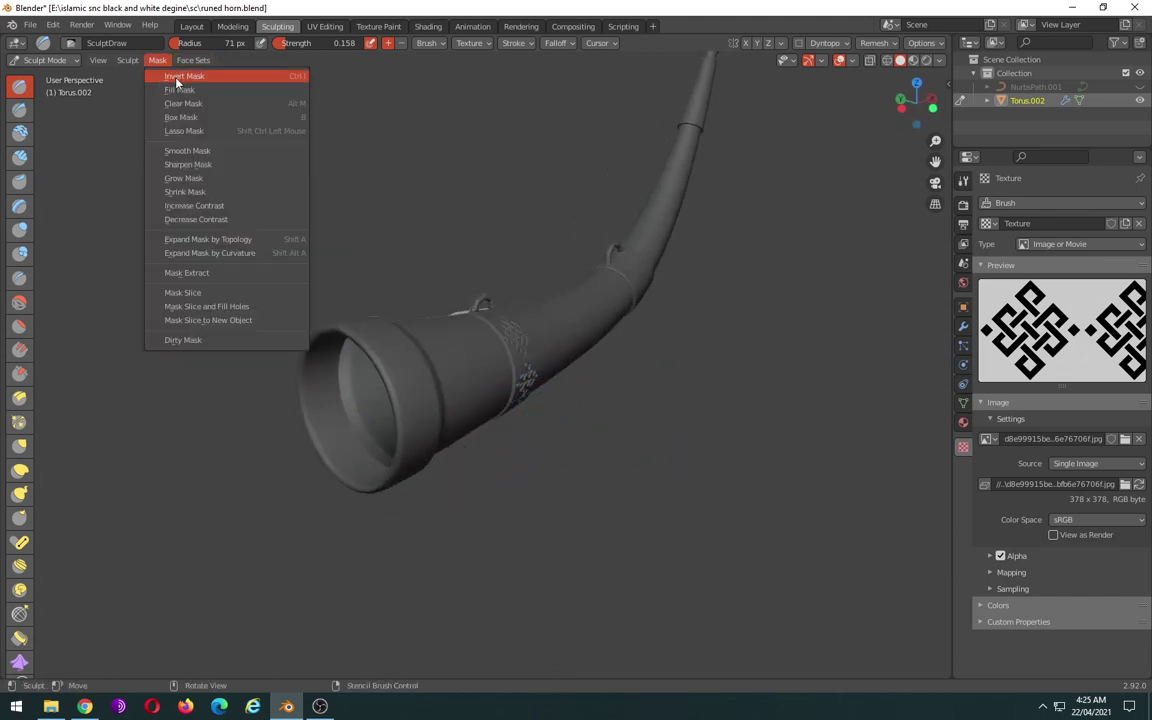
{"action": "left_click", "coordinate": [186, 104]}
Orbit around the stamped band and bell end, finishing in Front Orthographic view
{"action": "mouse_move", "coordinate": [663, 416]}
{"action": "middle_mouse_down"}
{"action": "mouse_move", "coordinate": [836, 428]}
{"action": "mouse_move", "coordinate": [715, 450]}
{"action": "mouse_move", "coordinate": [560, 442]}
{"action": "mouse_move", "coordinate": [437, 411]}
{"action": "mouse_move", "coordinate": [412, 456]}
{"action": "mouse_move", "coordinate": [445, 447]}
{"action": "middle_mouse_up"}
{"action": "mouse_move", "coordinate": [617, 512]}
{"action": "middle_mouse_down"}
{"action": "mouse_move", "coordinate": [587, 514]}
{"action": "mouse_move", "coordinate": [580, 383]}
{"action": "middle_mouse_up"}
{"action": "mouse_move", "coordinate": [596, 468]}
{"action": "middle_mouse_down"}
{"action": "mouse_move", "coordinate": [609, 391]}
{"action": "mouse_move", "coordinate": [586, 404]}
{"action": "mouse_move", "coordinate": [553, 482]}
{"action": "mouse_move", "coordinate": [656, 483]}
{"action": "mouse_move", "coordinate": [571, 468]}
{"action": "middle_mouse_up"}
{"action": "scroll", "coordinate": [581, 462], "scroll_direction": "up", "scroll_amount": 4}
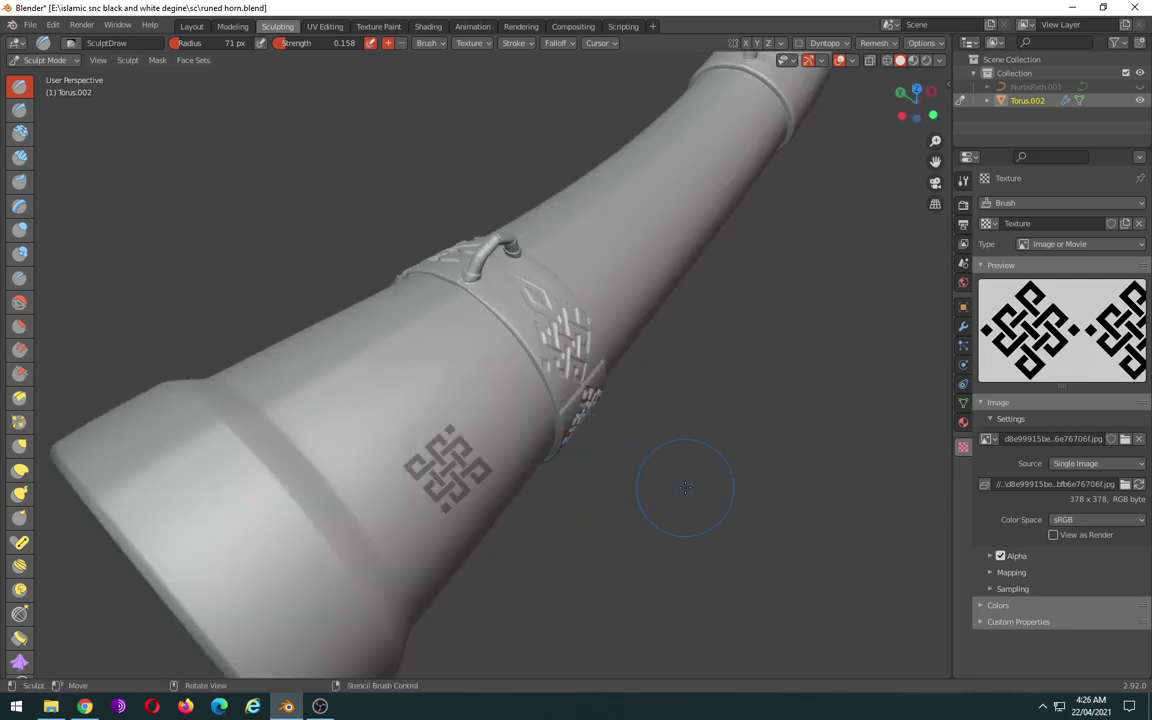
{"action": "mouse_move", "coordinate": [685, 487]}
{"action": "middle_mouse_down"}
{"action": "mouse_move", "coordinate": [643, 463]}
{"action": "mouse_move", "coordinate": [725, 506]}
{"action": "mouse_move", "coordinate": [760, 420]}
{"action": "mouse_move", "coordinate": [720, 448]}
{"action": "middle_mouse_up"}
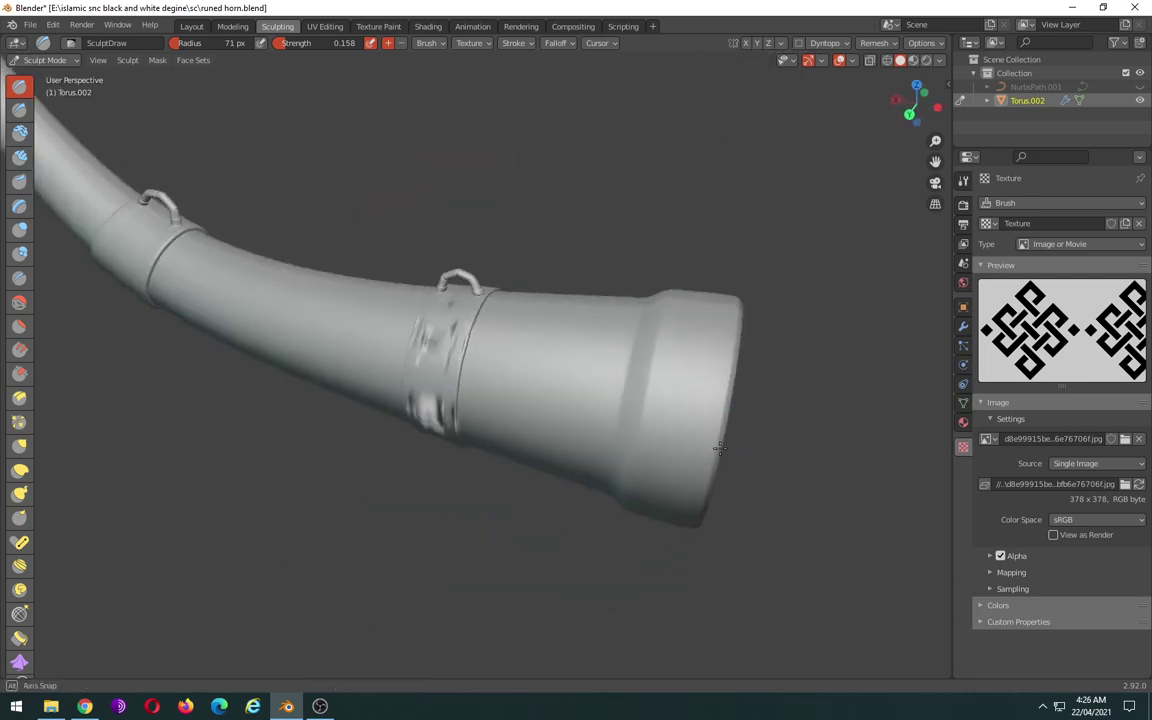
{"action": "scroll", "coordinate": [643, 517], "scroll_direction": "down", "scroll_amount": 3}
{"action": "scroll", "coordinate": [643, 524], "scroll_direction": "up", "scroll_amount": 2}
{"action": "scroll", "coordinate": [643, 517], "scroll_direction": "down", "scroll_amount": 2}
{"action": "scroll", "coordinate": [591, 508], "scroll_direction": "down", "scroll_amount": 1}
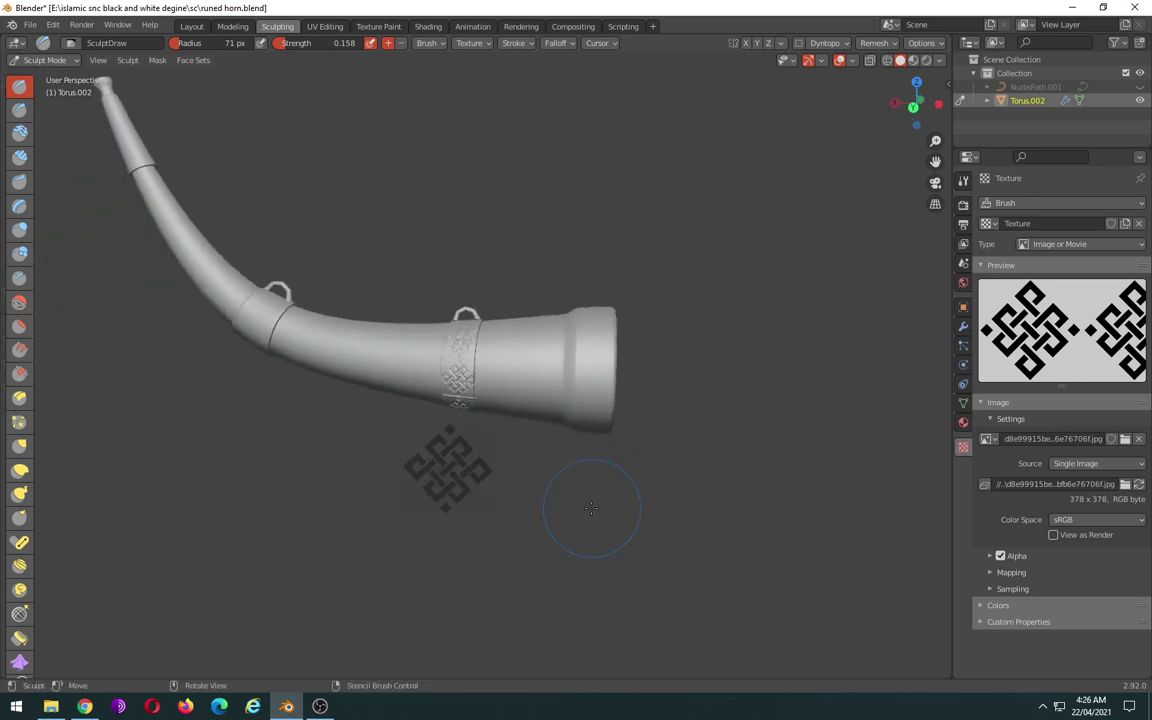
{"action": "middle_click_drag", "start_coordinate": [644, 517], "coordinate": [626, 512]}
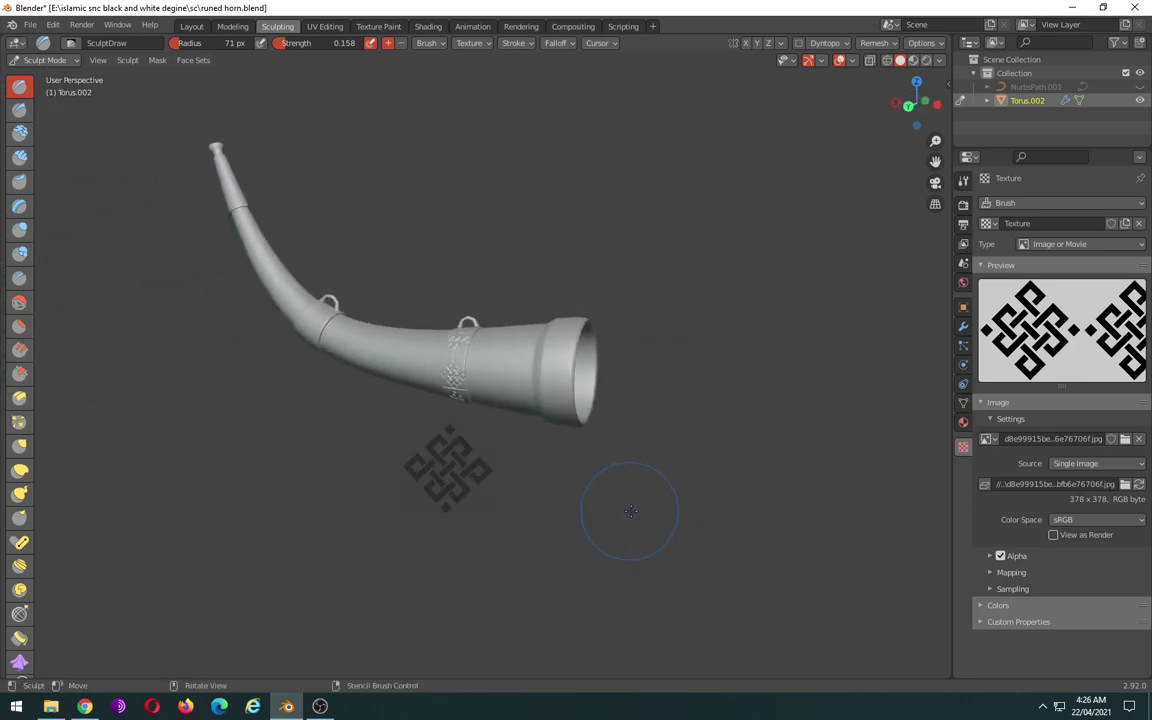
{"action": "key", "text": "KP_1"}
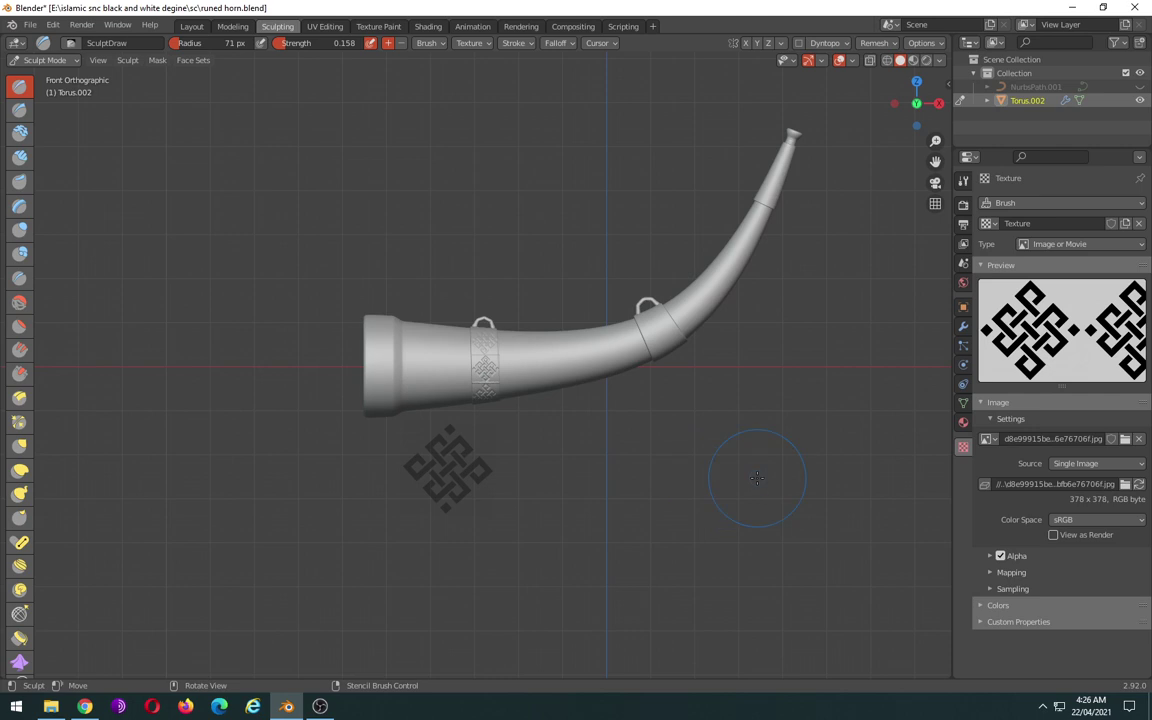
Turn on Mirror Z and Tiling Z in the brush Symmetry panel, keeping Radial Z at 1
{"action": "left_click", "coordinate": [963, 181]}
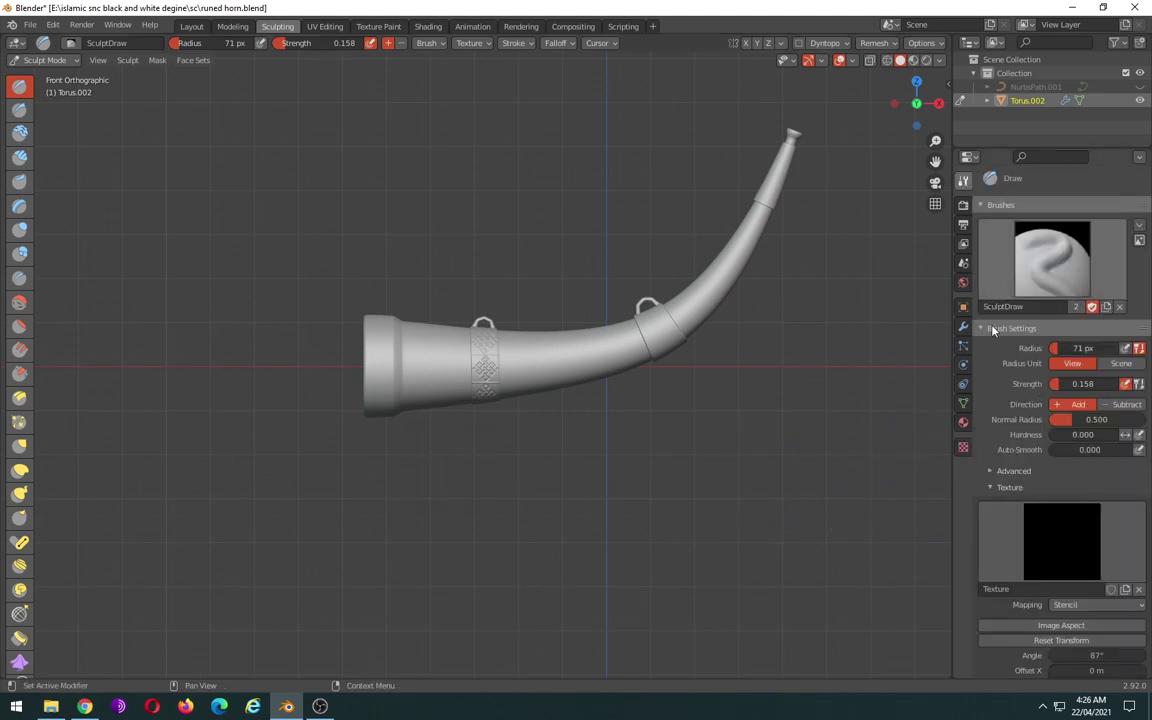
{"action": "scroll", "coordinate": [1010, 560], "scroll_direction": "down", "scroll_amount": 2}
{"action": "scroll", "coordinate": [1010, 572], "scroll_direction": "down", "scroll_amount": 6}
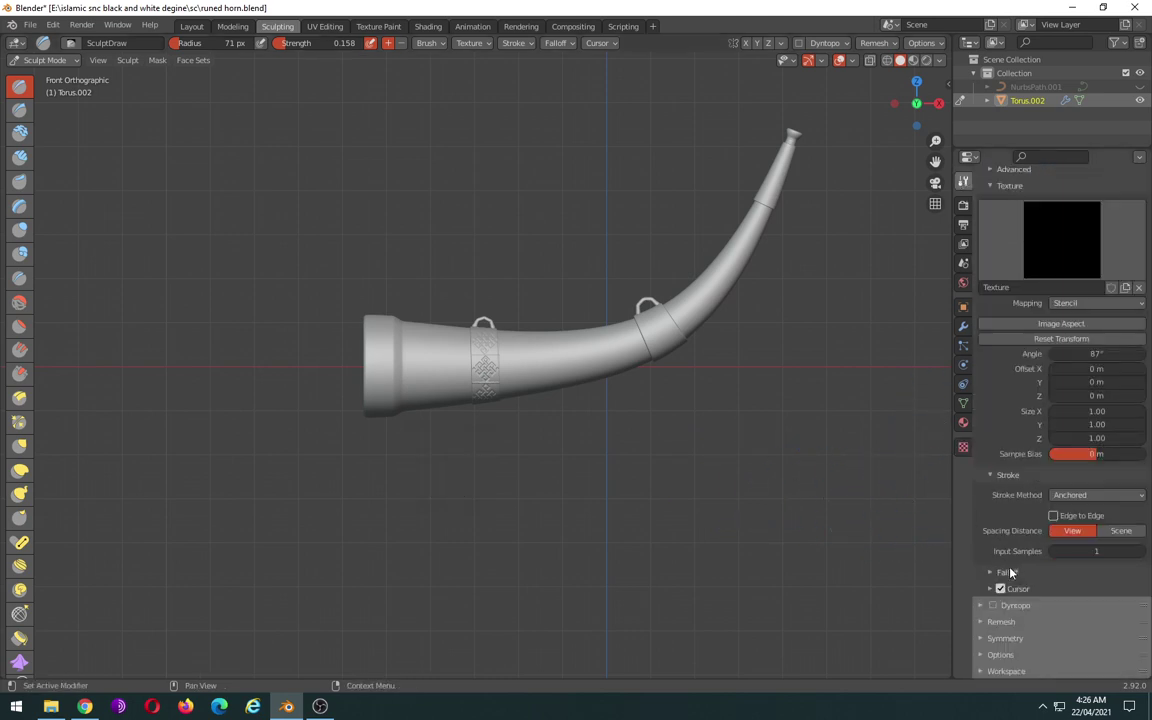
{"action": "left_click", "coordinate": [1008, 637]}
{"action": "scroll", "coordinate": [1000, 612], "scroll_direction": "down", "scroll_amount": 3}
{"action": "scroll", "coordinate": [1000, 612], "scroll_direction": "down", "scroll_amount": 2}
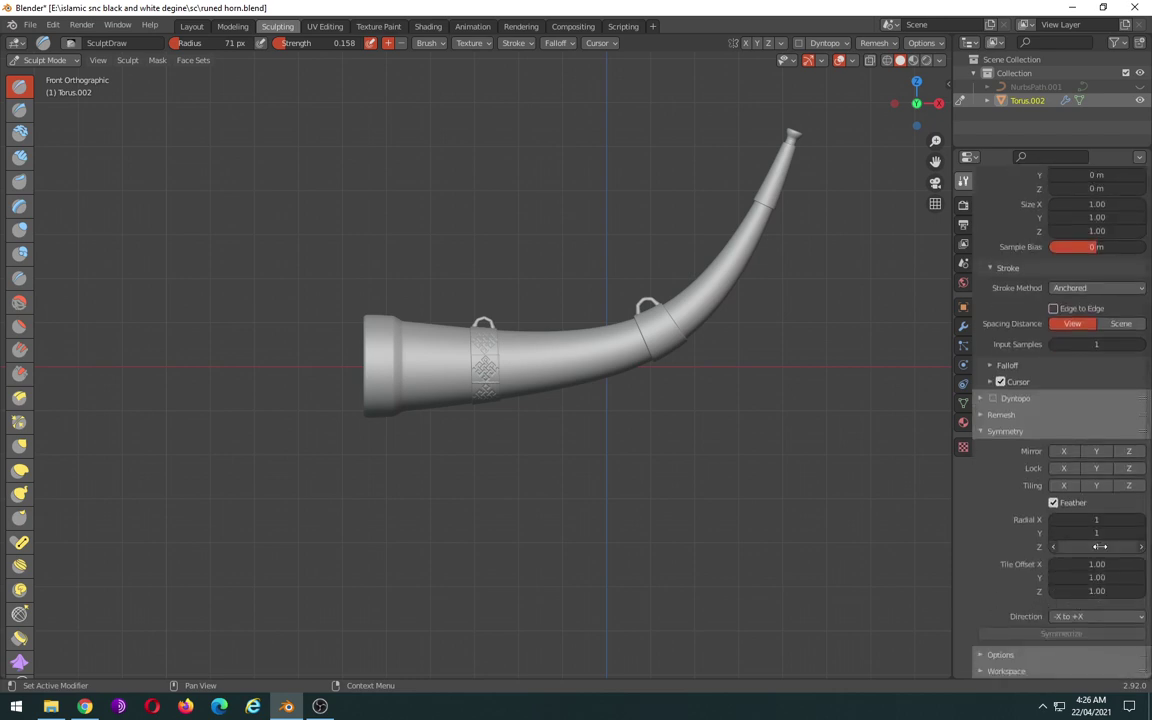
{"action": "left_click_drag", "start_coordinate": [1099, 546], "coordinate": [1125, 546]}
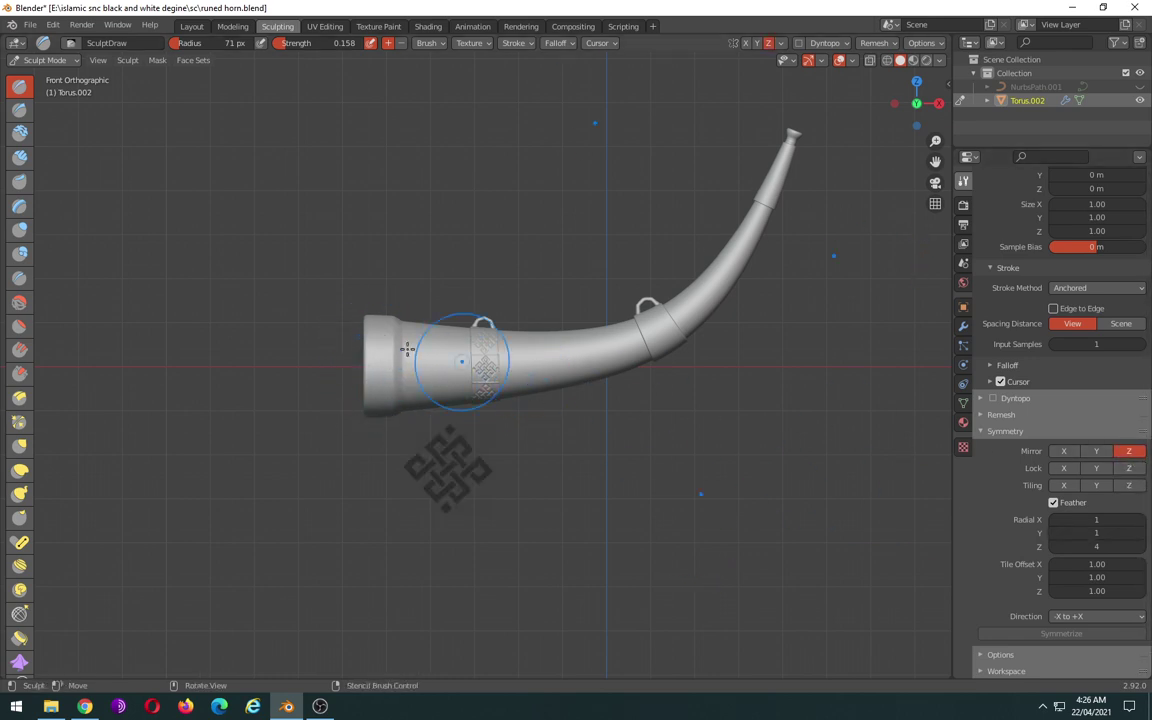
{"action": "left_click", "coordinate": [1129, 451]}
{"action": "left_click", "coordinate": [1129, 485]}
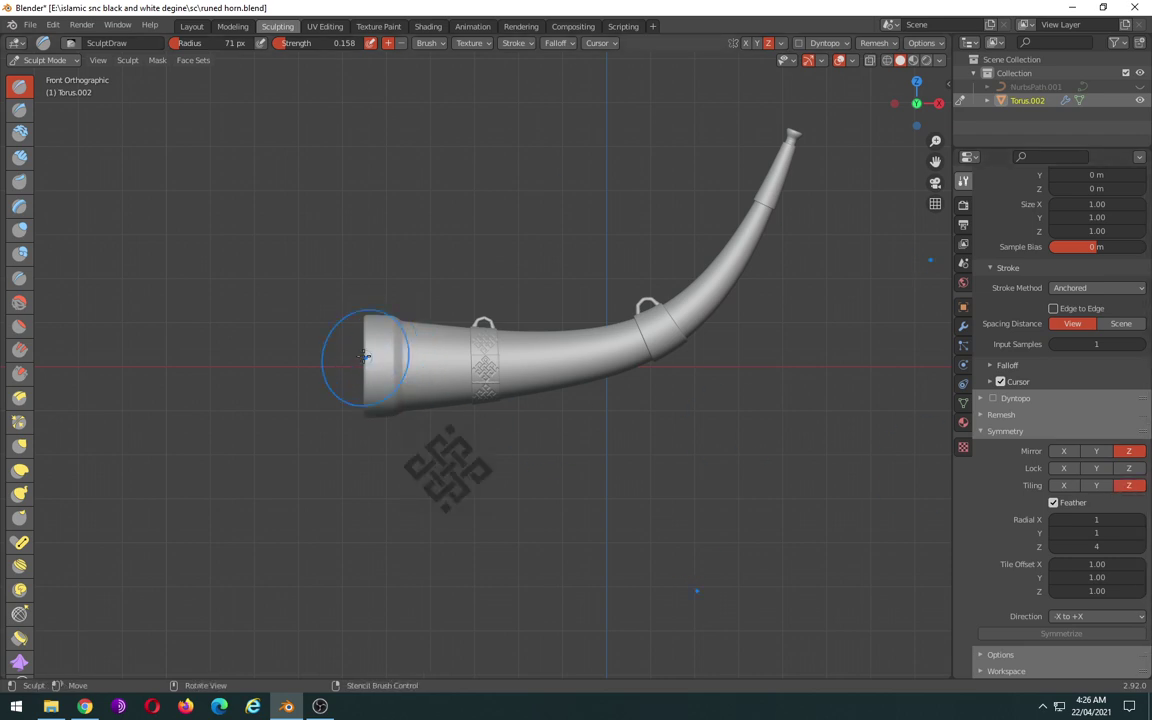
{"action": "left_click", "coordinate": [1118, 547]}
{"action": "key", "text": "Escape"}
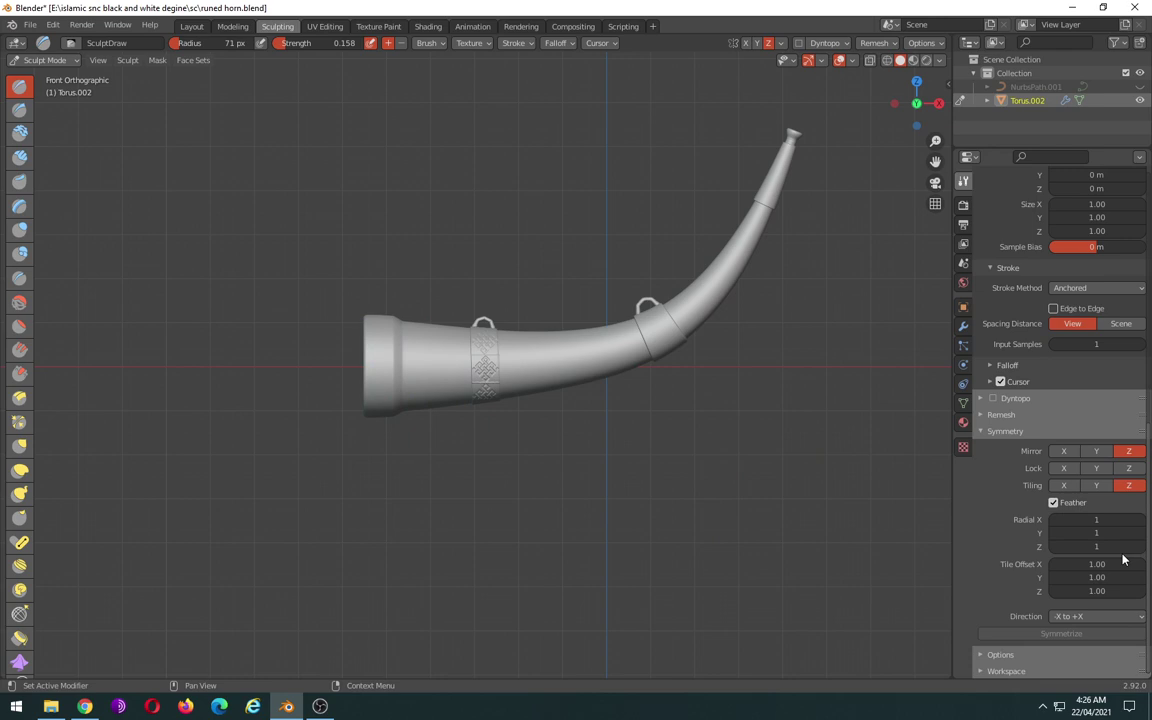
From the top view, draw two box masks covering the horn's length
{"action": "middle_click_drag", "start_coordinate": [370, 353], "coordinate": [598, 383], "text": "ctrl"}
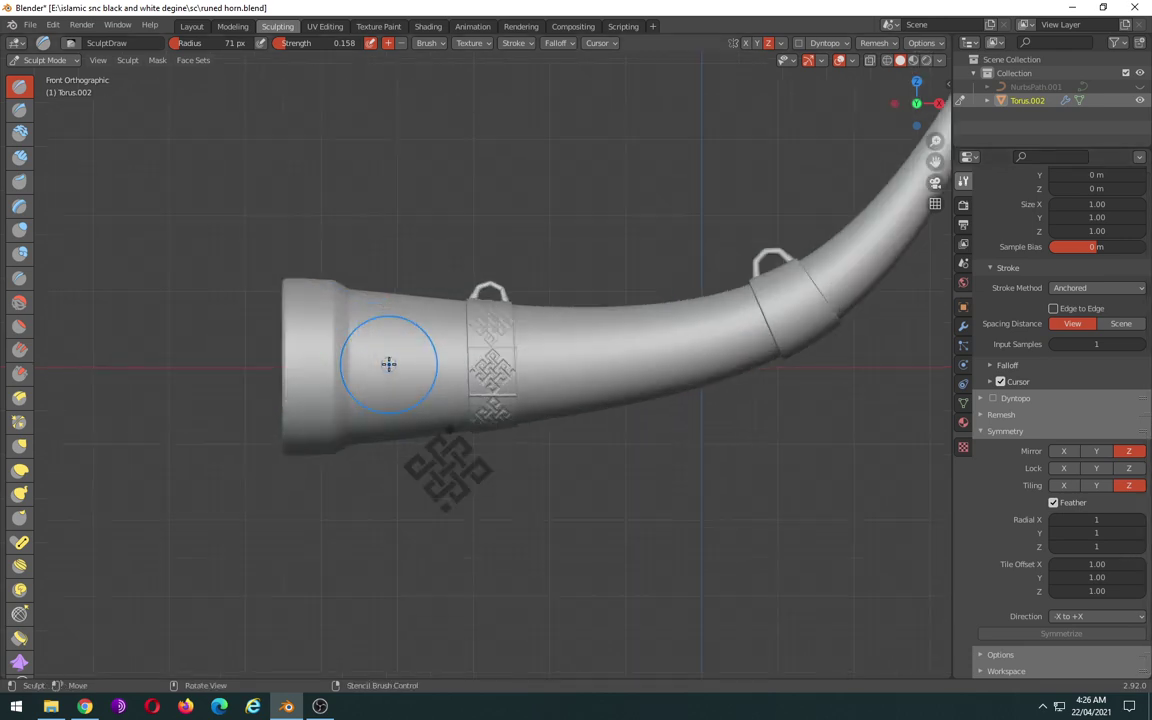
{"action": "scroll", "coordinate": [610, 386], "scroll_direction": "down", "scroll_amount": 2}
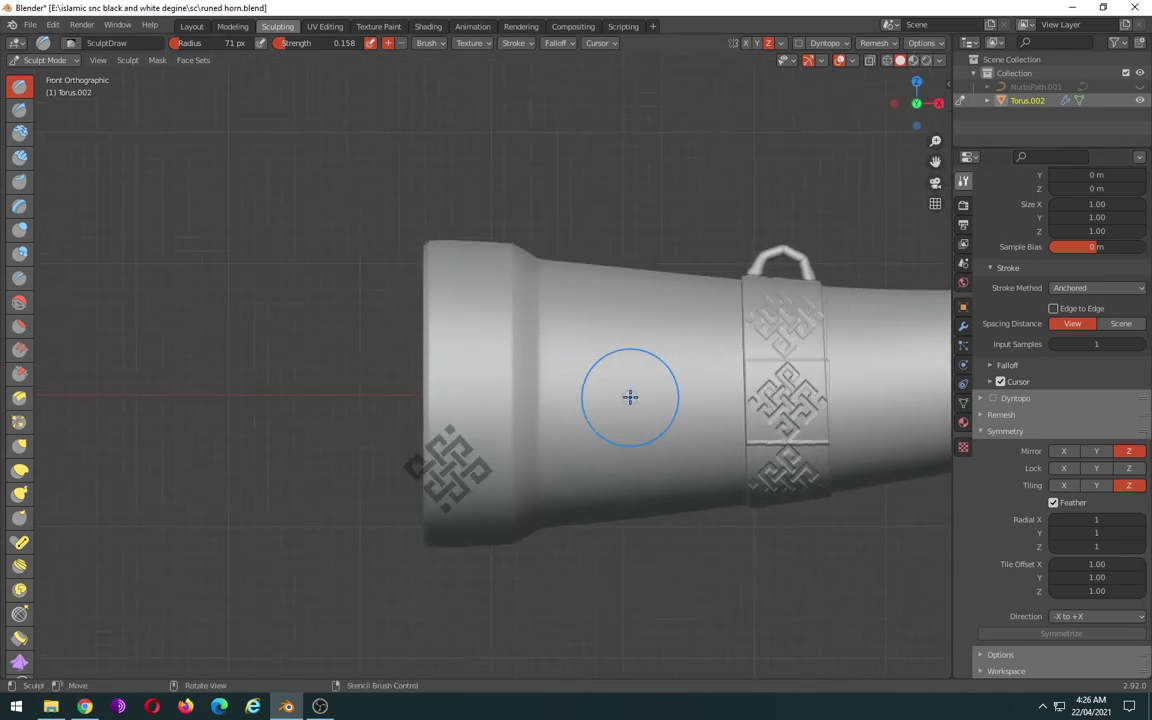
{"action": "scroll", "coordinate": [628, 395], "scroll_direction": "down", "scroll_amount": 1}
{"action": "scroll", "coordinate": [628, 396], "scroll_direction": "down", "scroll_amount": 1}
{"action": "key", "text": "KP_7"}
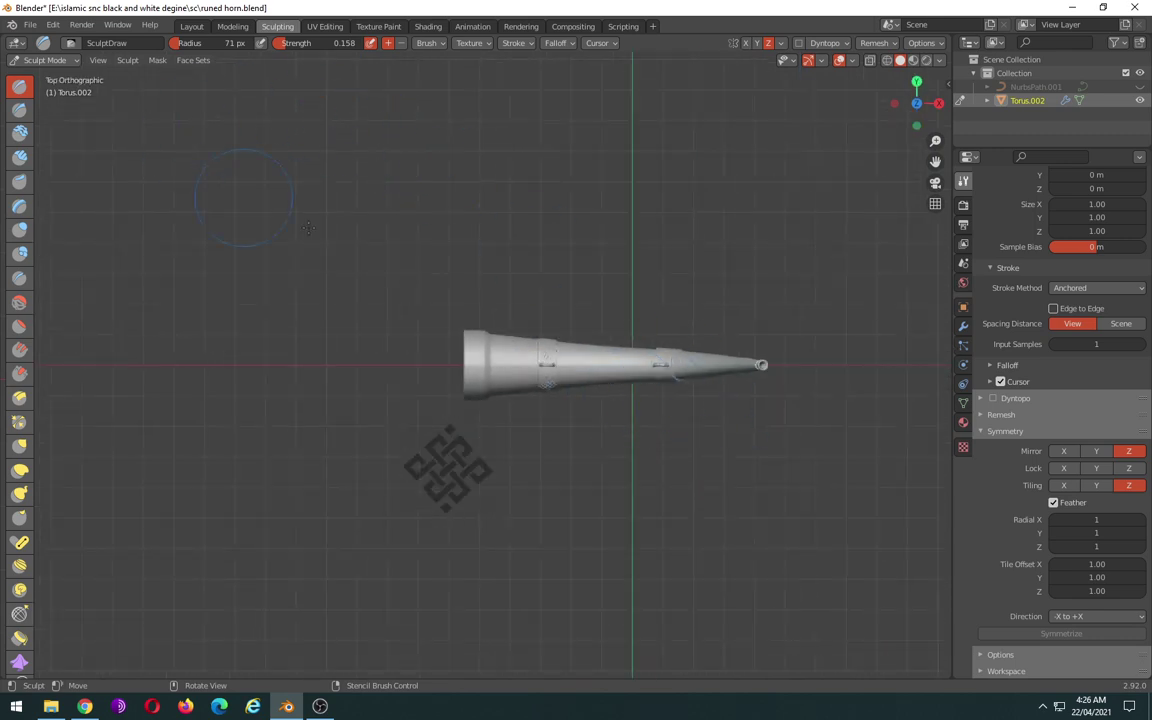
{"action": "key", "text": "b"}
{"action": "left_click_drag", "start_coordinate": [391, 265], "coordinate": [919, 367]}
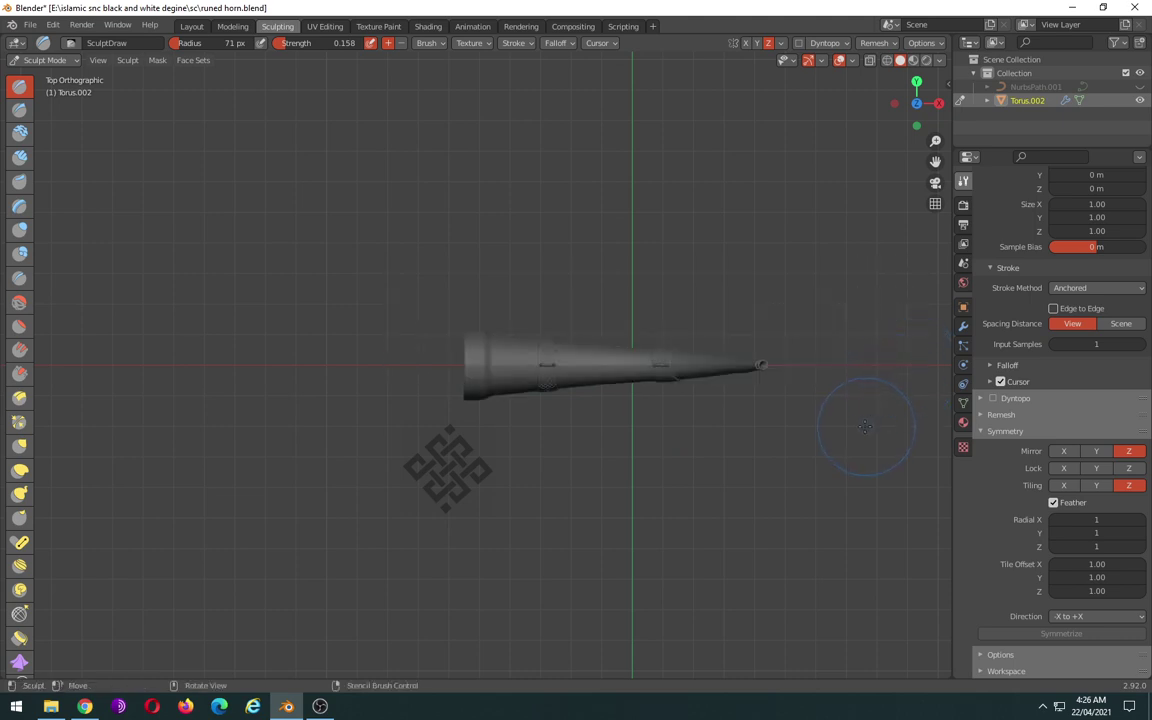
{"action": "key", "text": "b"}
{"action": "mouse_move", "coordinate": [407, 288]}
{"action": "left_mouse_down"}
{"action": "mouse_move", "coordinate": [832, 369]}
{"action": "mouse_move", "coordinate": [761, 365]}
{"action": "left_mouse_up"}
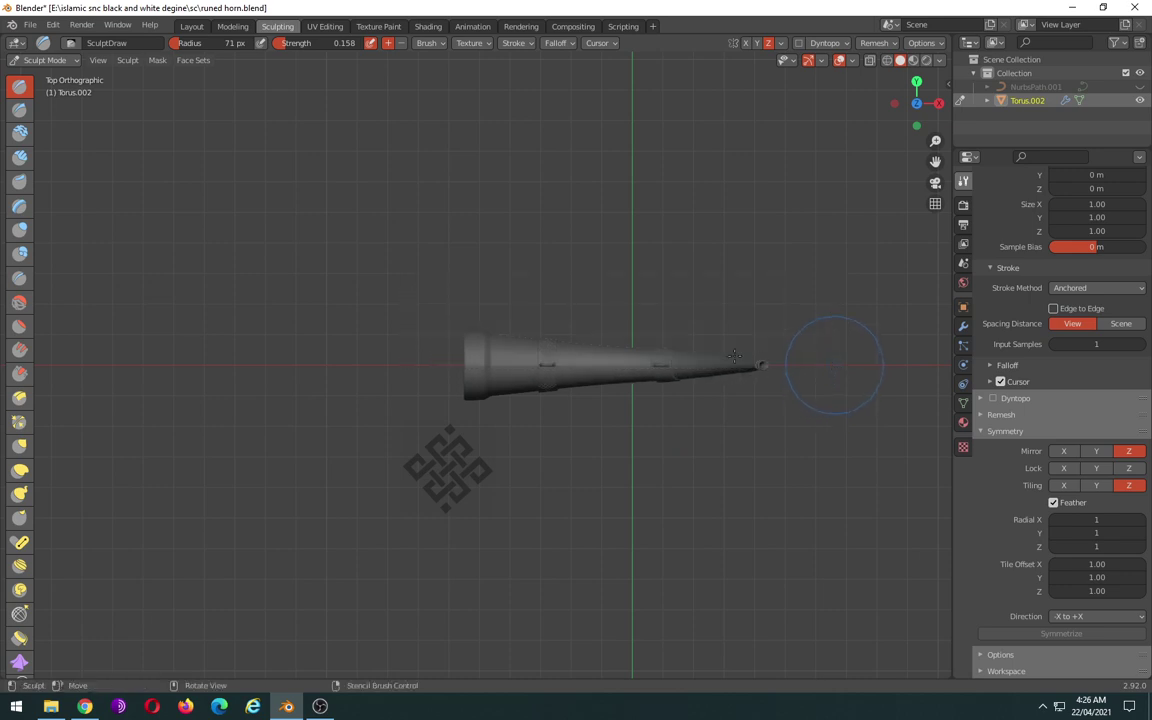
Clear the existing mask and box-mask the horn again, then zoom in at an angle
{"action": "left_click", "coordinate": [157, 60]}
{"action": "left_click", "coordinate": [190, 100]}
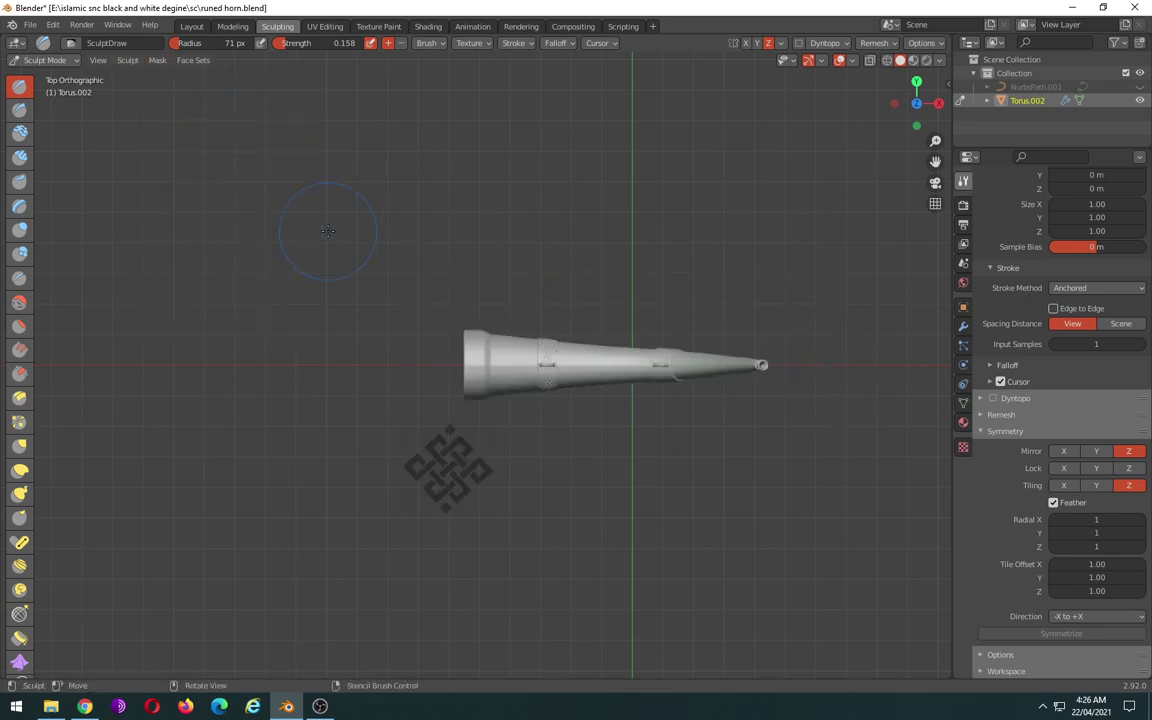
{"action": "key", "text": "b"}
{"action": "left_click_drag", "start_coordinate": [354, 243], "coordinate": [837, 366]}
{"action": "middle_click_drag", "start_coordinate": [837, 366], "coordinate": [595, 257]}
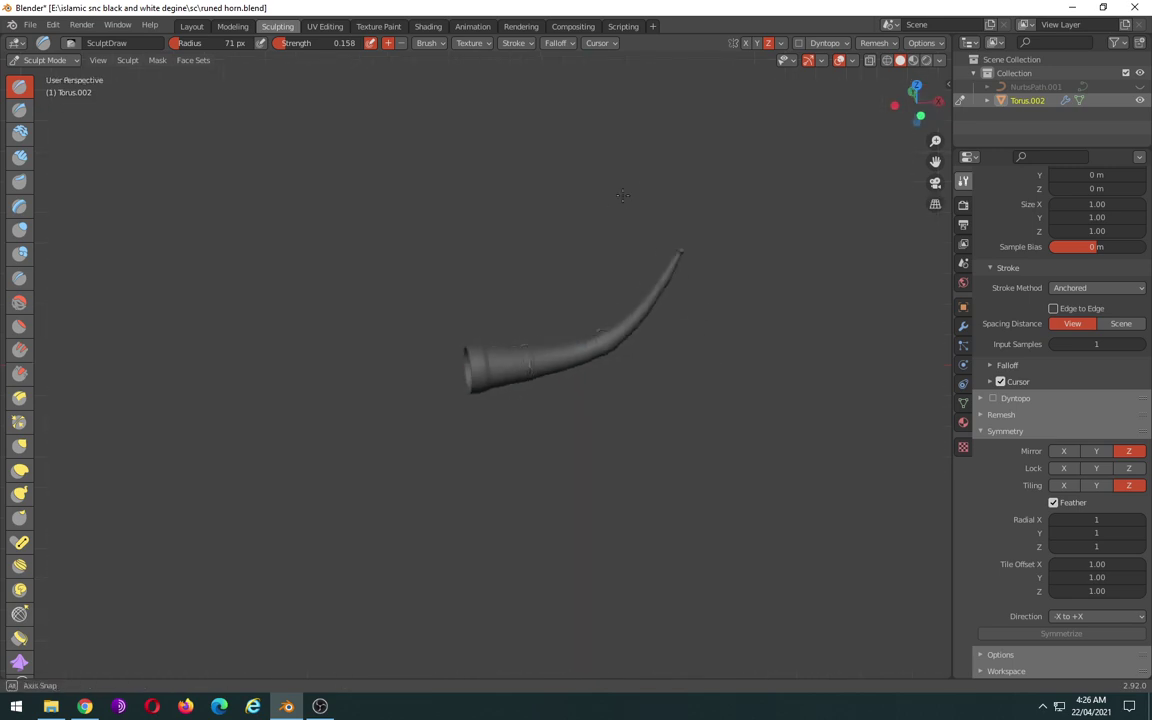
{"action": "scroll", "coordinate": [560, 375], "scroll_direction": "up", "scroll_amount": 2}
{"action": "scroll", "coordinate": [527, 386], "scroll_direction": "up", "scroll_amount": 2}
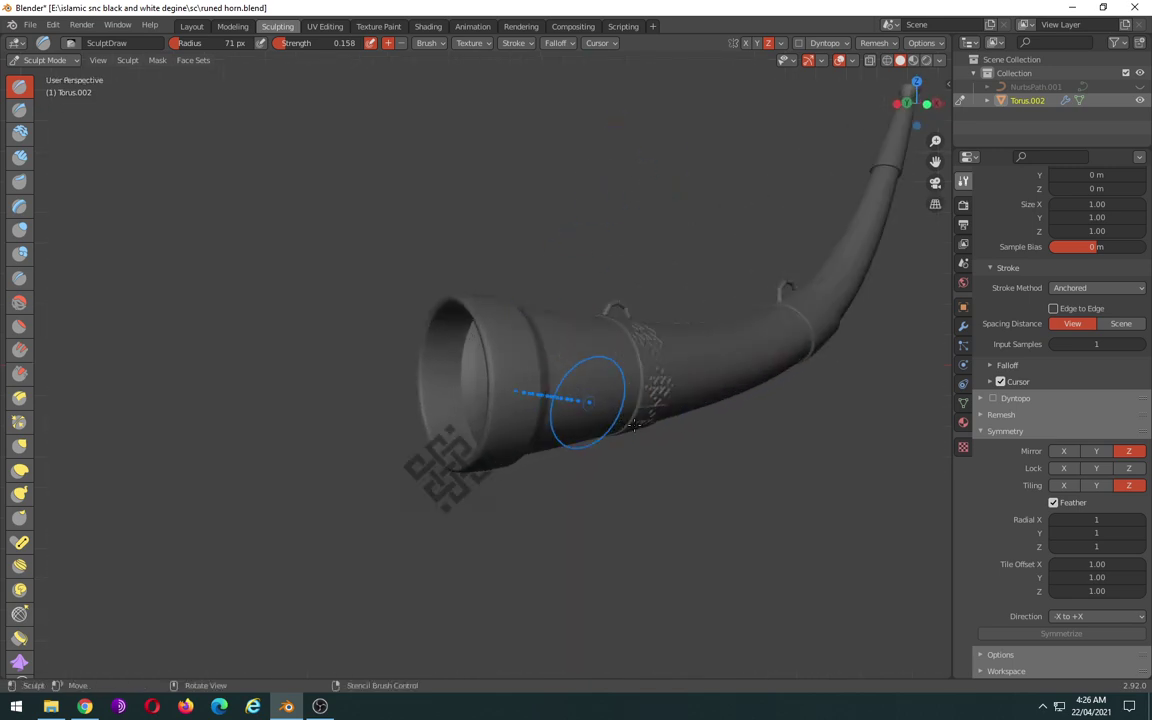
{"action": "scroll", "coordinate": [578, 404], "scroll_direction": "up", "scroll_amount": 3}
Clear the mask again and box-mask the horn's middle and narrow tip, leaving the bell rim open
{"action": "left_click", "coordinate": [157, 60]}
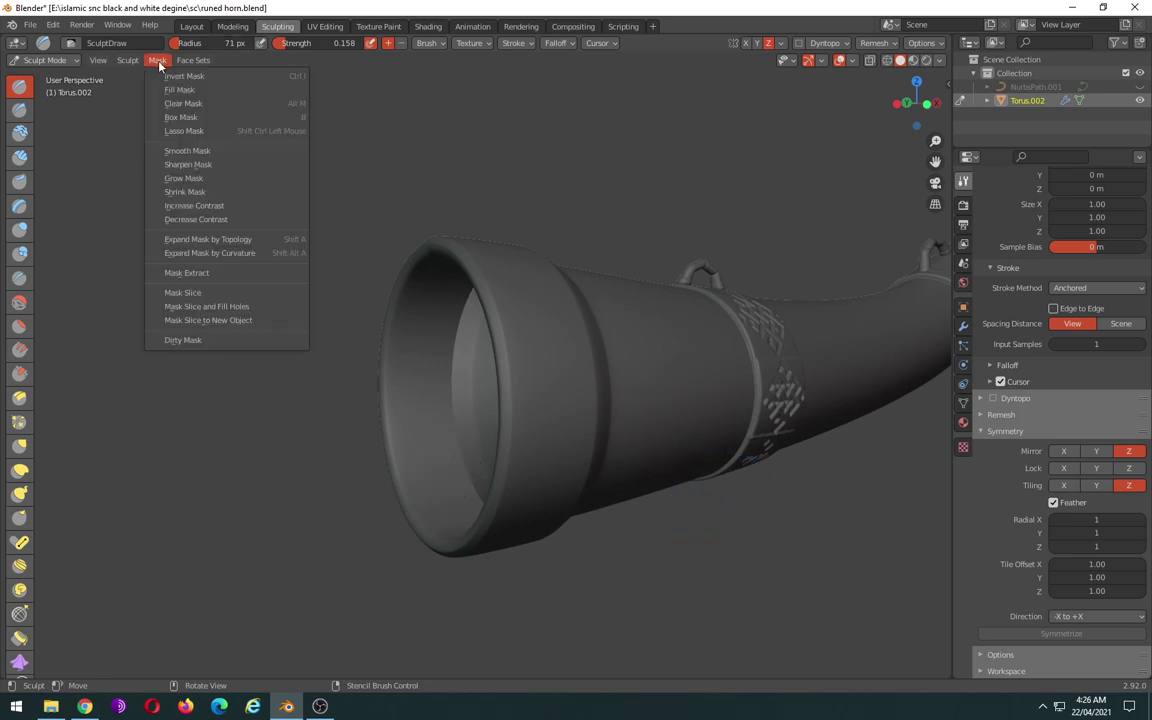
{"action": "left_click", "coordinate": [199, 106]}
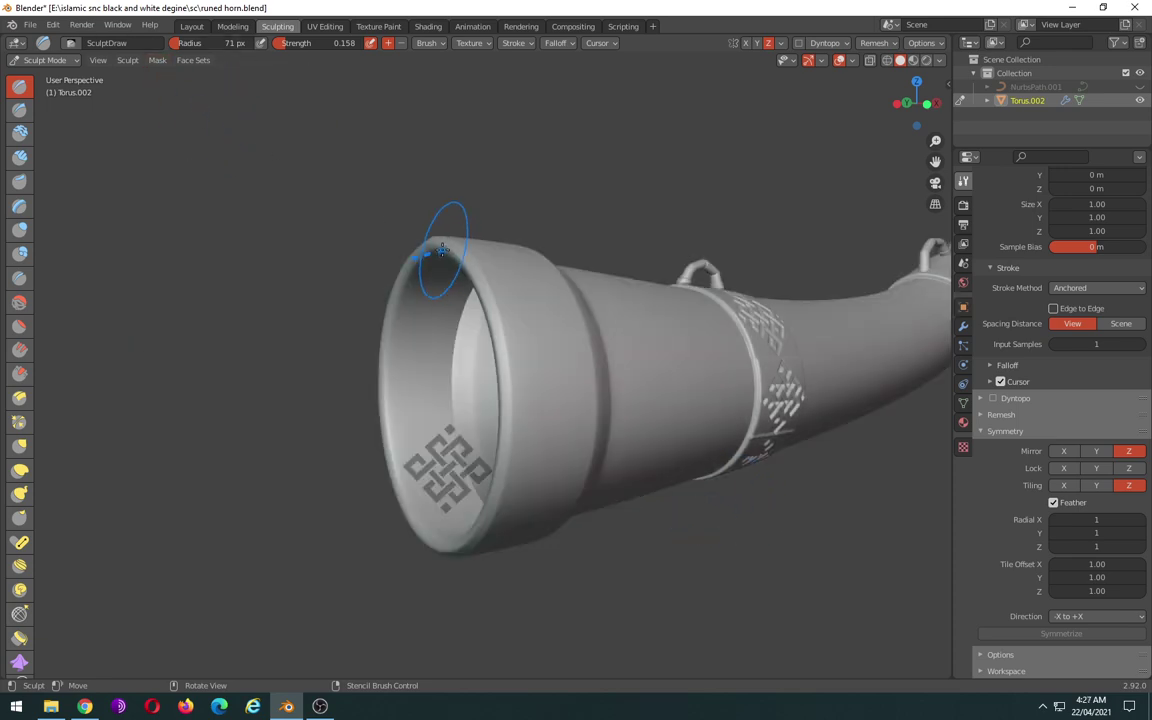
{"action": "scroll", "coordinate": [442, 249], "scroll_direction": "down", "scroll_amount": 4}
{"action": "key", "text": "b"}
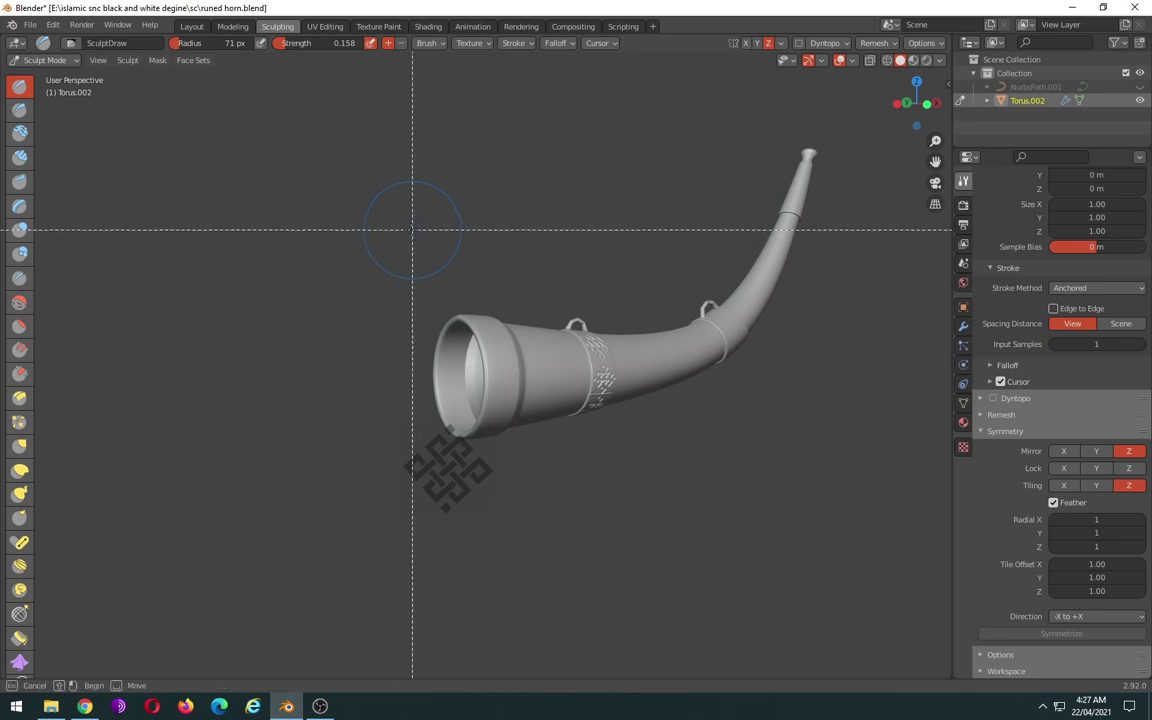
{"action": "left_click_drag", "start_coordinate": [537, 226], "coordinate": [804, 505]}
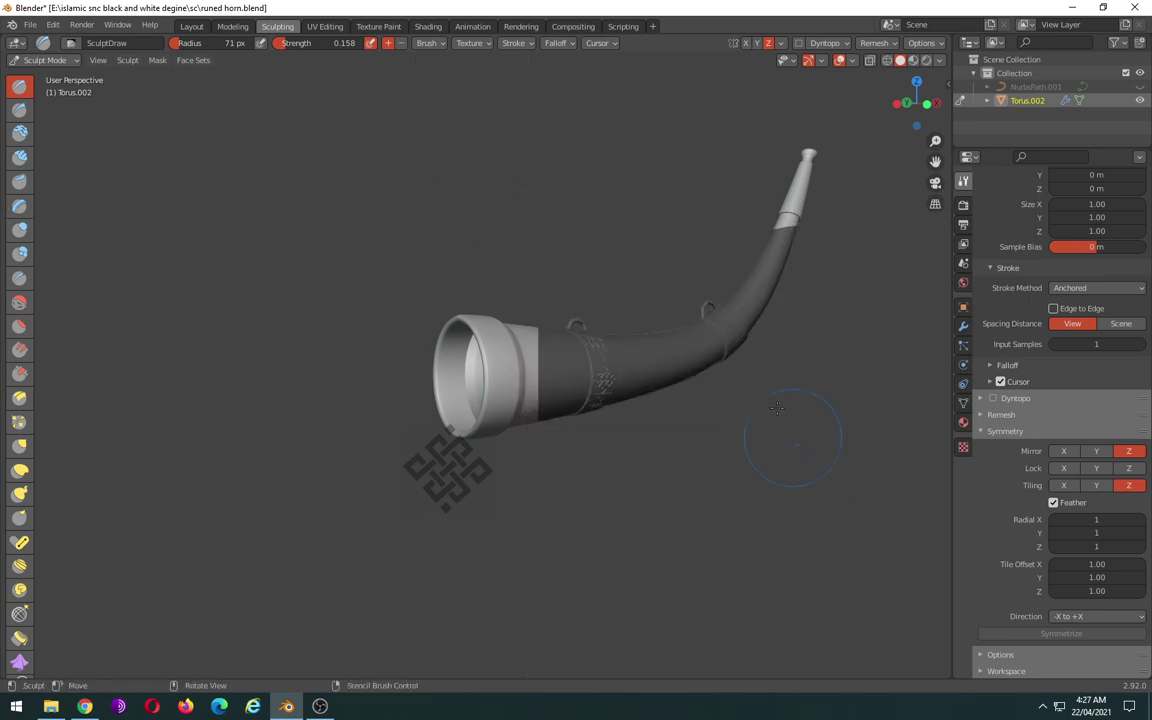
{"action": "mouse_move", "coordinate": [777, 408]}
{"action": "middle_mouse_down"}
{"action": "mouse_move", "coordinate": [746, 347]}
{"action": "mouse_move", "coordinate": [720, 442]}
{"action": "middle_mouse_up"}
{"action": "key", "text": "b"}
{"action": "left_click_drag", "start_coordinate": [786, 385], "coordinate": [643, 186]}
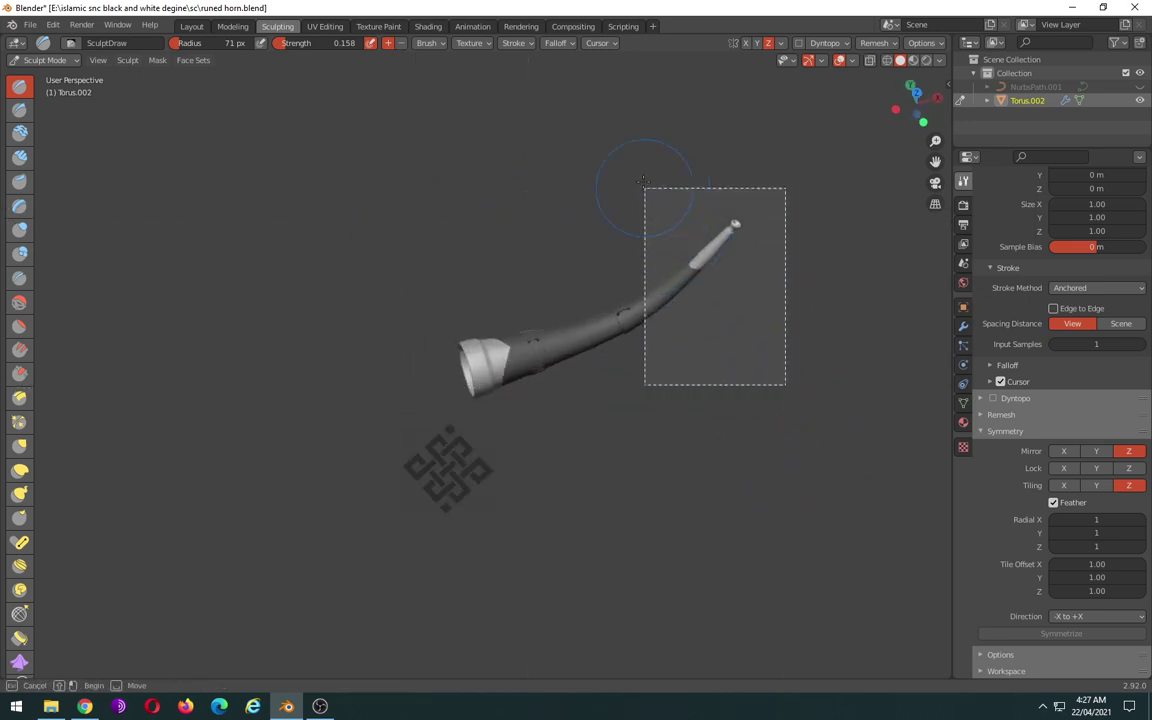
{"action": "middle_click_drag", "start_coordinate": [643, 181], "coordinate": [583, 270]}
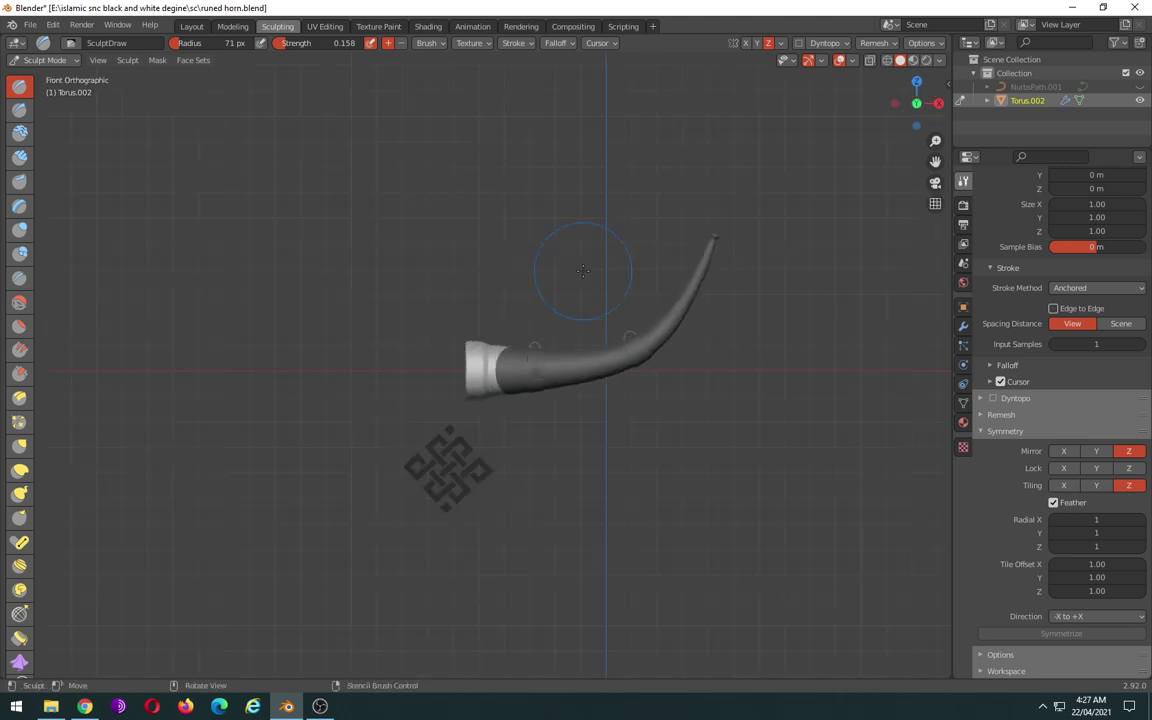
Box-mask the rest of the horn beyond the bell rim
{"action": "key", "text": "b"}
{"action": "left_click_drag", "start_coordinate": [779, 163], "coordinate": [488, 476]}
{"action": "scroll", "coordinate": [650, 498], "scroll_direction": "down", "scroll_amount": 3}
{"action": "mouse_move", "coordinate": [640, 500]}
{"action": "middle_mouse_down"}
{"action": "mouse_move", "coordinate": [891, 416]}
{"action": "mouse_move", "coordinate": [655, 512]}
{"action": "mouse_move", "coordinate": [626, 505]}
{"action": "middle_mouse_up"}
Switch to front view and move the knot stencil onto the bell rim
{"action": "scroll", "coordinate": [400, 371], "scroll_direction": "up", "scroll_amount": 5}
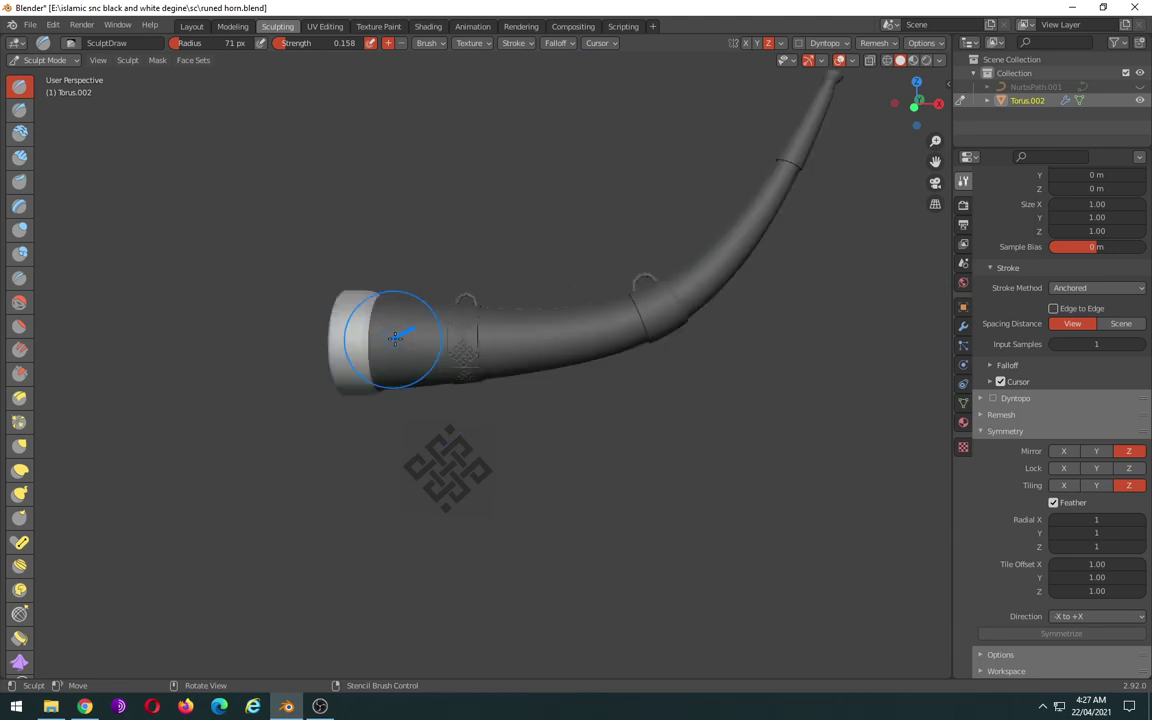
{"action": "scroll", "coordinate": [405, 360], "scroll_direction": "up", "scroll_amount": 4}
{"action": "mouse_move", "coordinate": [410, 345]}
{"action": "middle_mouse_down"}
{"action": "mouse_move", "coordinate": [437, 373]}
{"action": "mouse_move", "coordinate": [501, 393]}
{"action": "mouse_move", "coordinate": [648, 360]}
{"action": "mouse_move", "coordinate": [638, 354]}
{"action": "middle_mouse_up"}
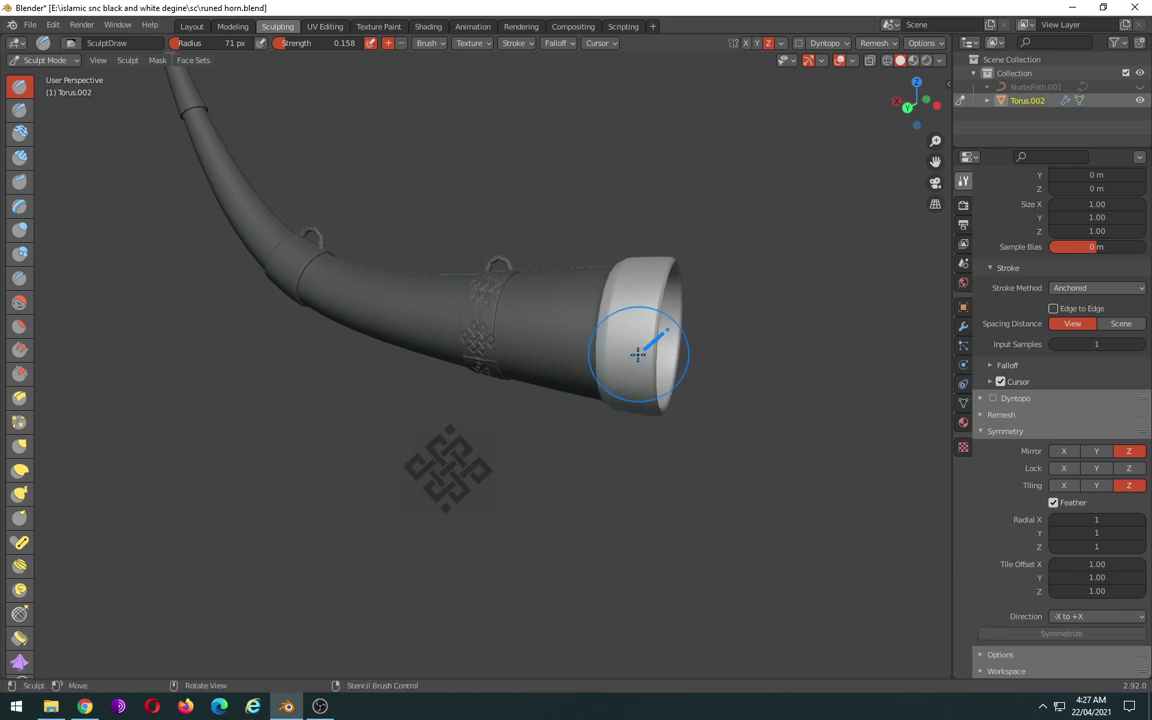
{"action": "key", "text": "KP_1"}
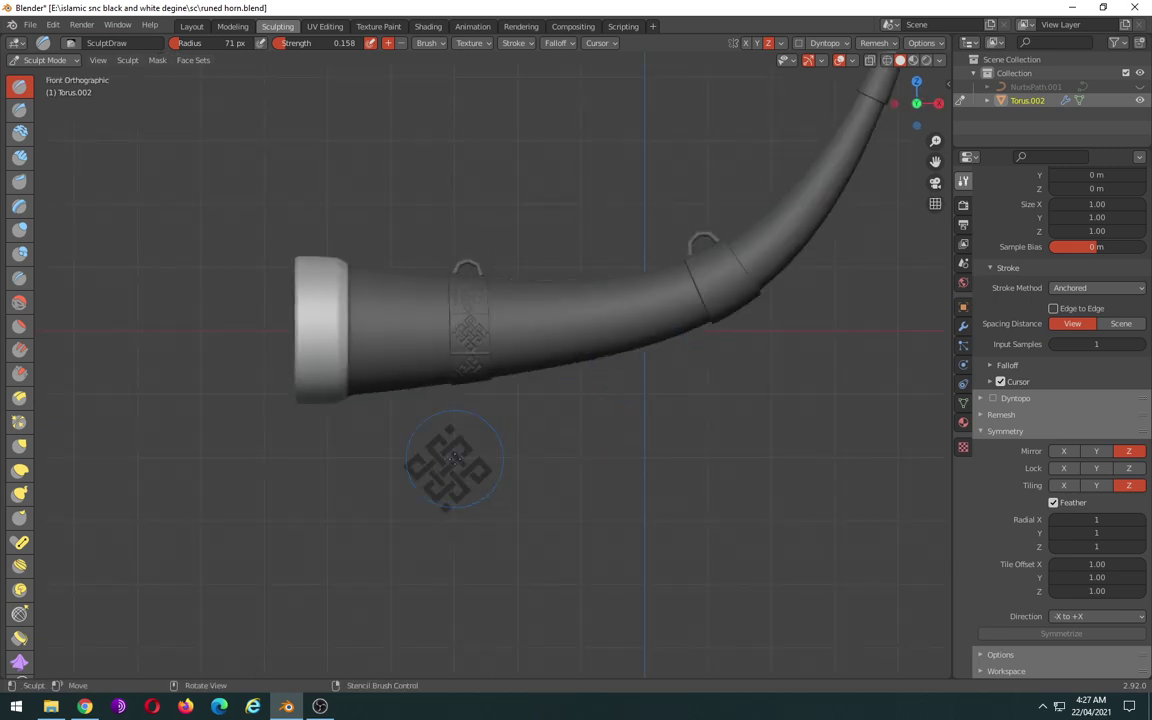
{"action": "mouse_move", "coordinate": [452, 462]}
{"action": "right_mouse_down"}
{"action": "mouse_move", "coordinate": [309, 381]}
{"action": "mouse_move", "coordinate": [326, 326]}
{"action": "right_mouse_up"}
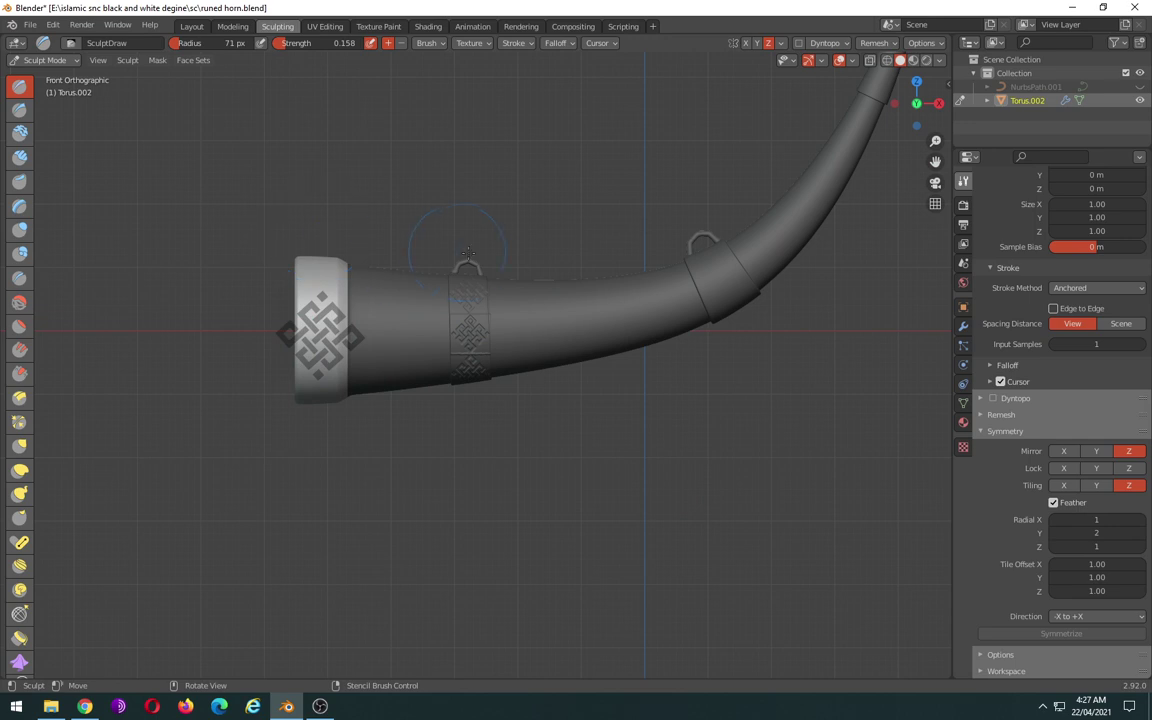
In the Symmetry panel, turn off Z tiling and return the radial Y and Z counts to 1
{"action": "left_click", "coordinate": [1080, 533]}
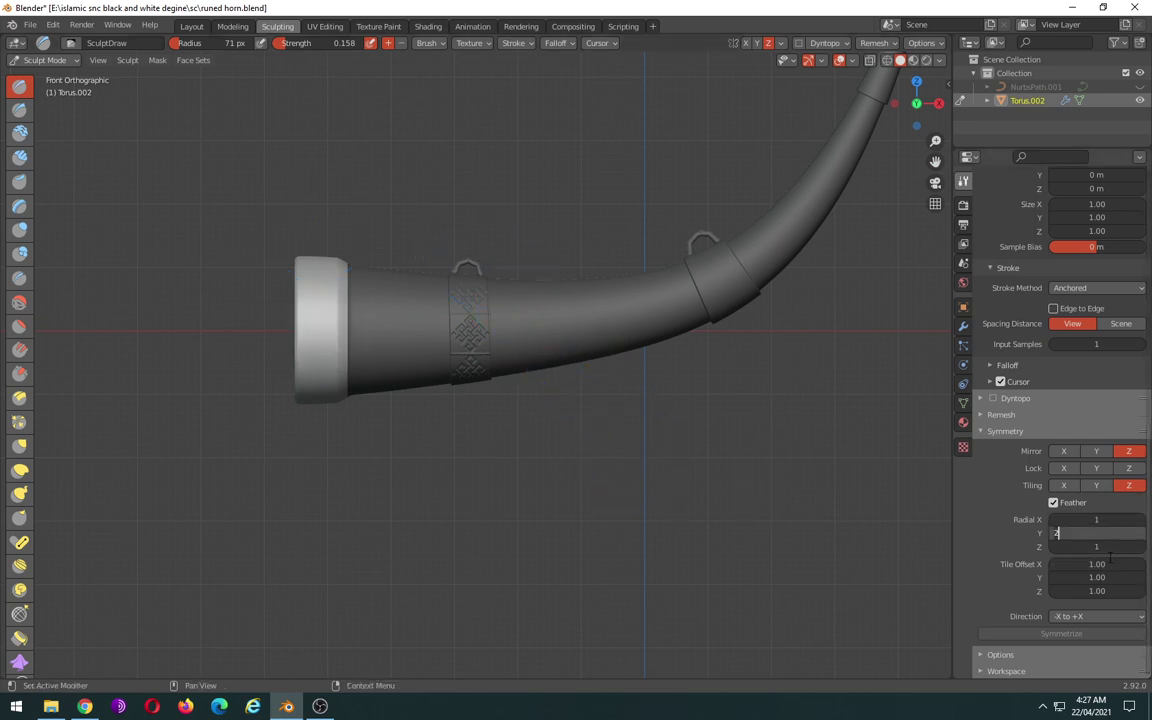
{"action": "key", "text": "Return"}
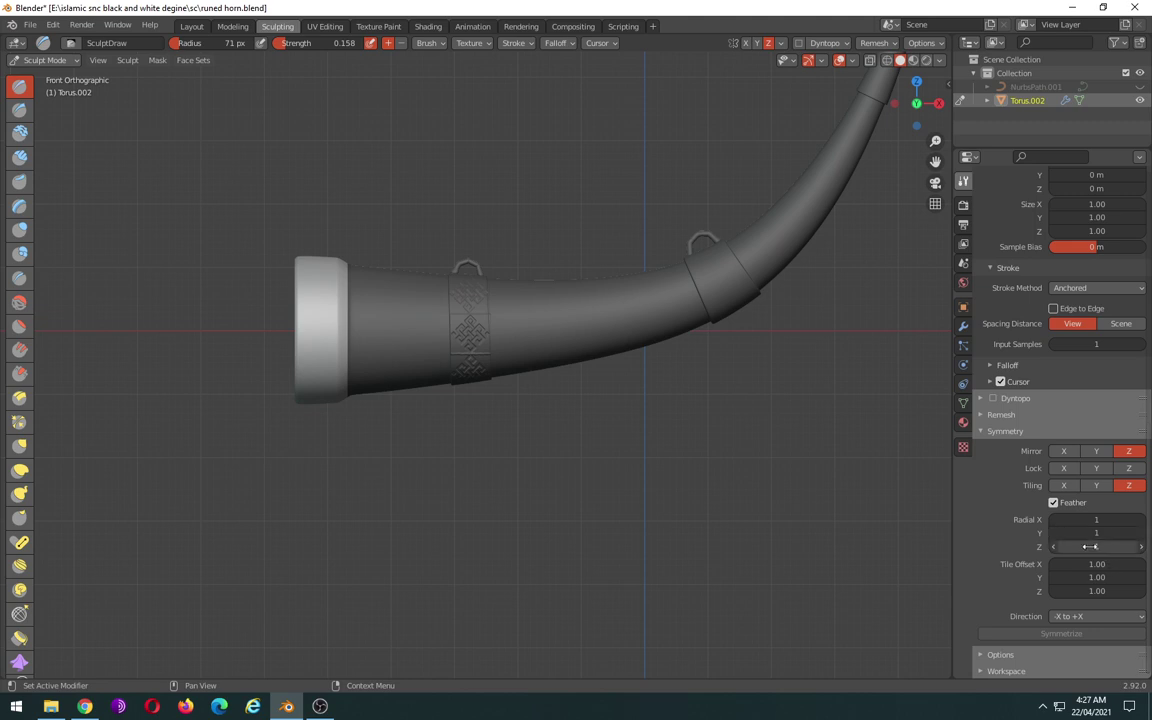
{"action": "type", "text": "20"}
{"action": "key", "text": "Return"}
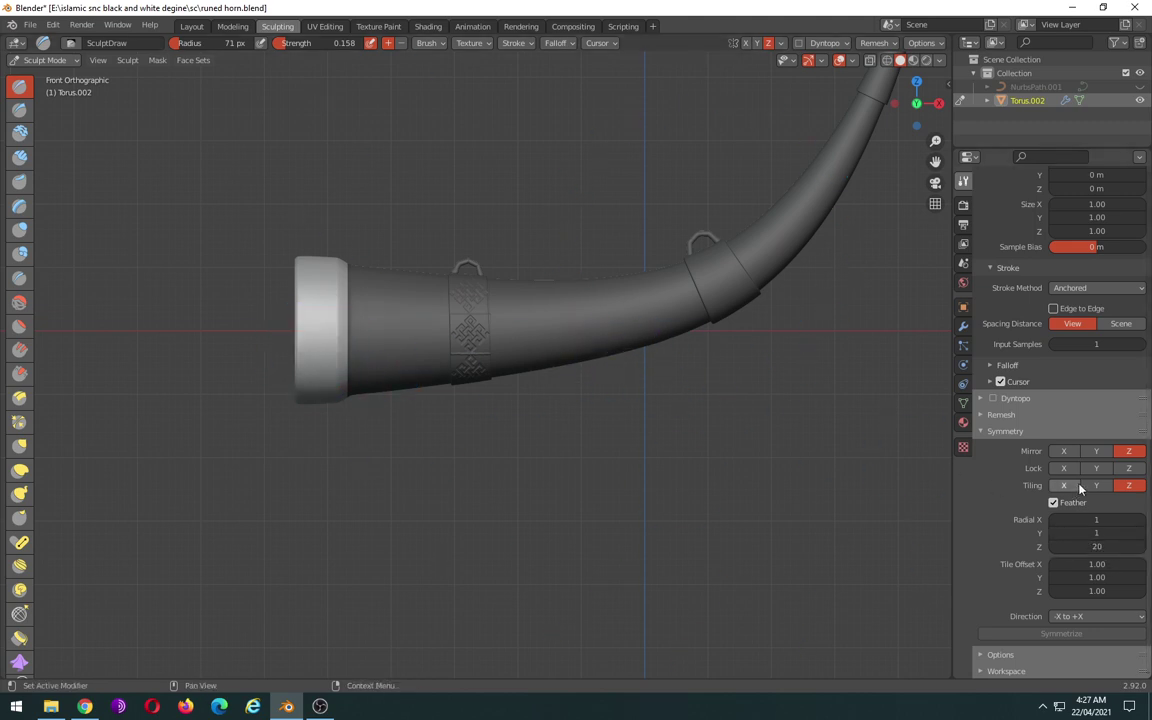
{"action": "left_click", "coordinate": [1129, 485]}
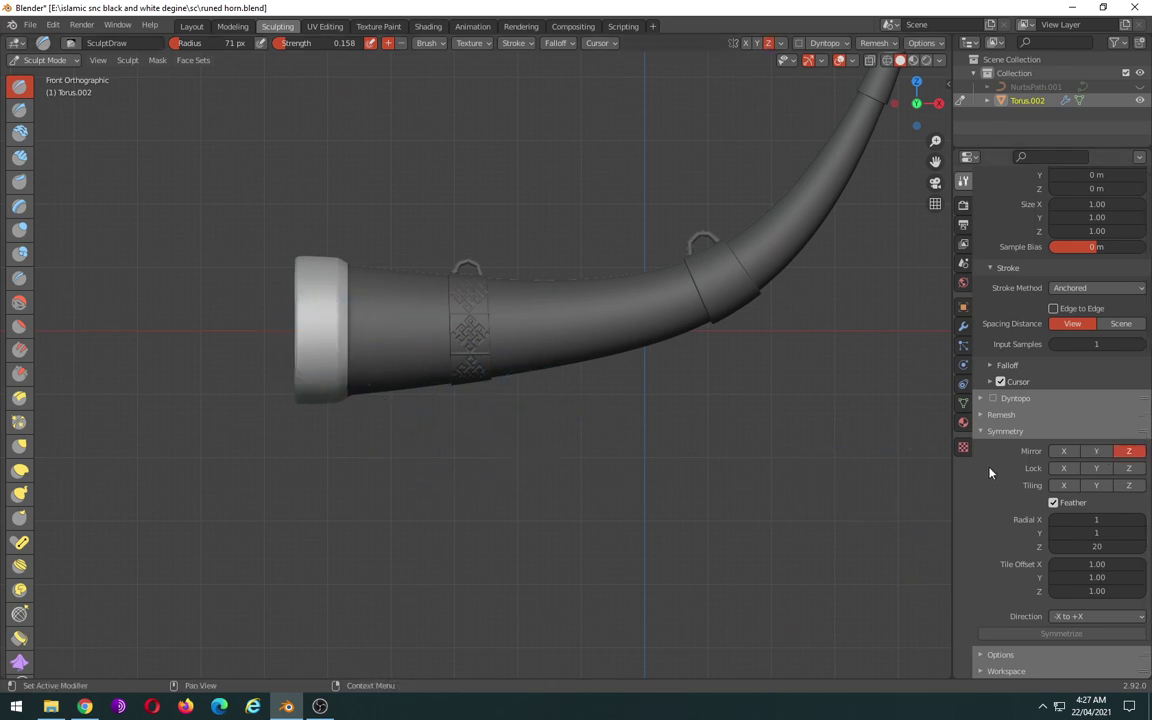
{"action": "left_click", "coordinate": [1106, 547]}
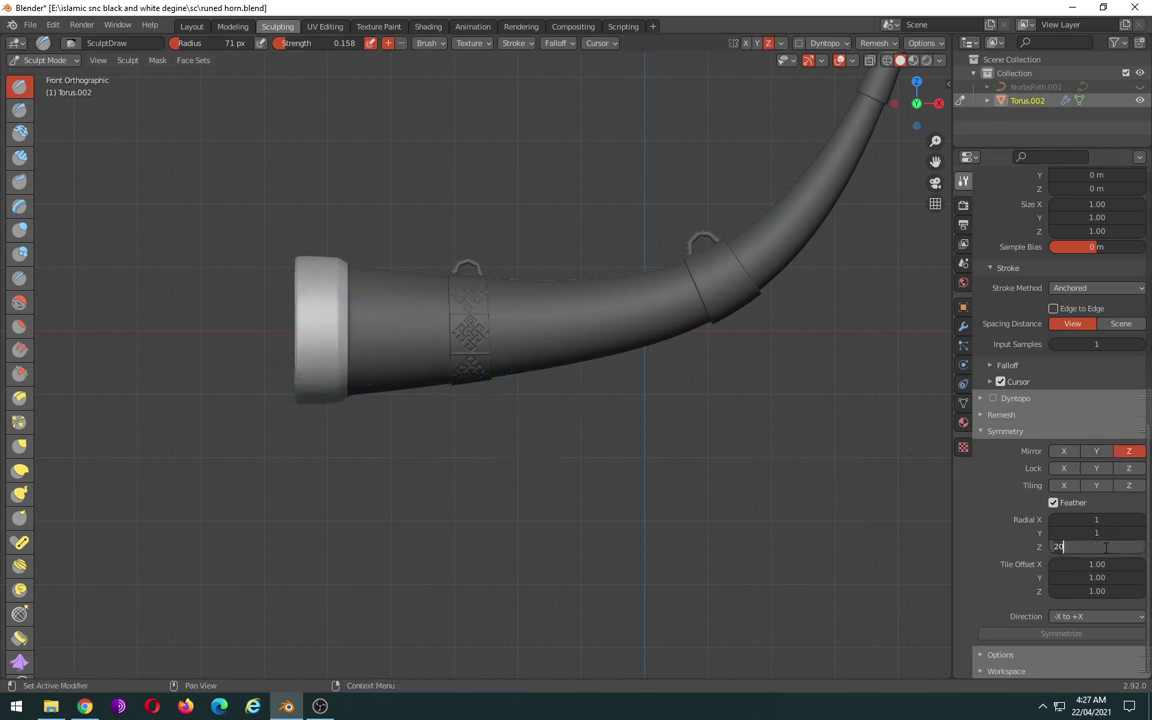
{"action": "key", "text": "Escape"}
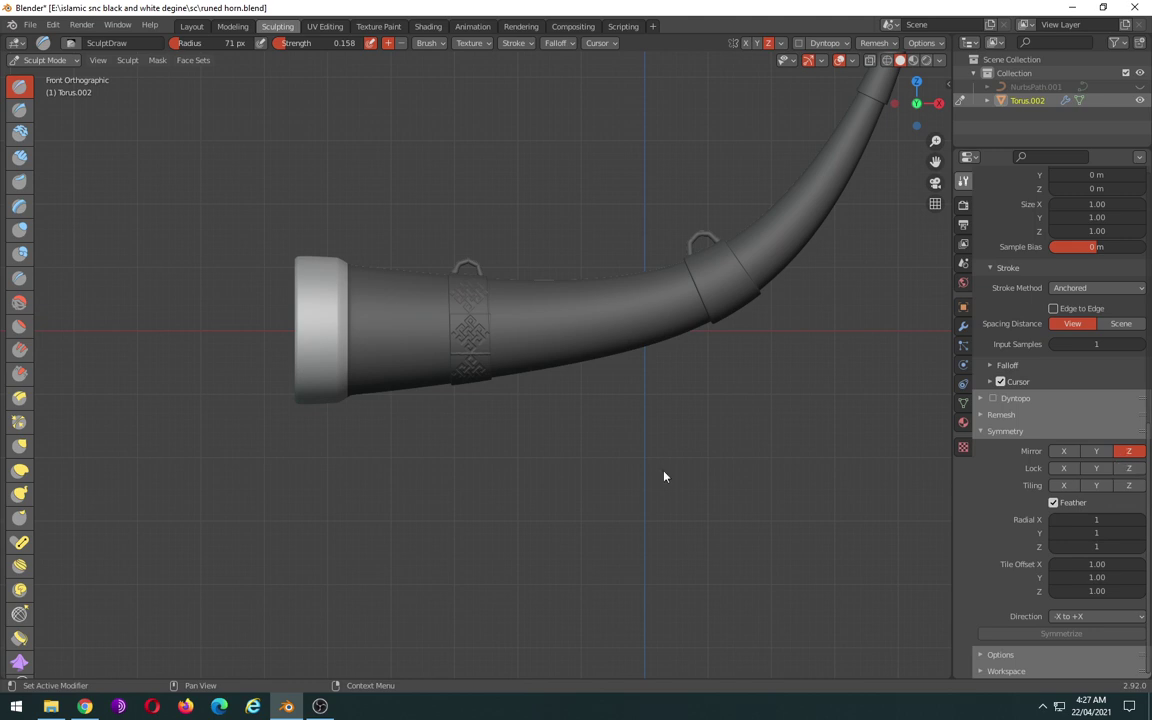
Zoom onto the bell rim and stamp three knot reliefs down its front: middle, top, and lower
{"action": "scroll", "coordinate": [308, 330], "scroll_direction": "up", "scroll_amount": 2}
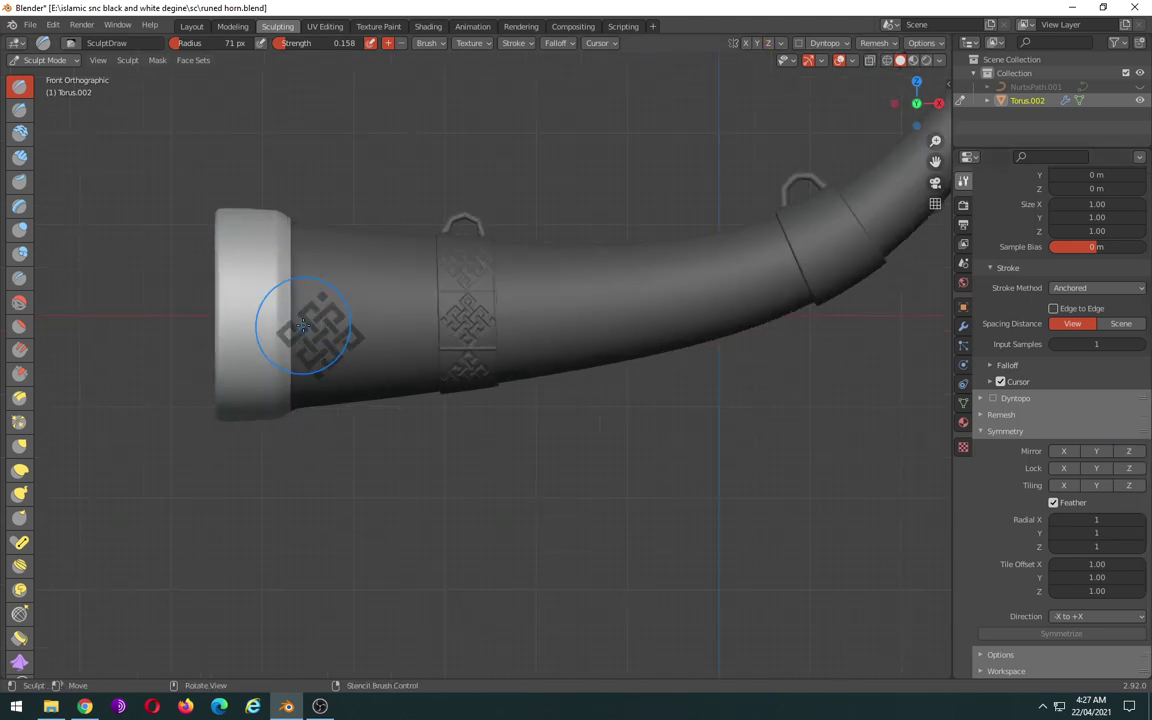
{"action": "scroll", "coordinate": [295, 328], "scroll_direction": "up", "scroll_amount": 2}
{"action": "middle_click_drag", "start_coordinate": [300, 330], "coordinate": [644, 363], "text": "shift"}
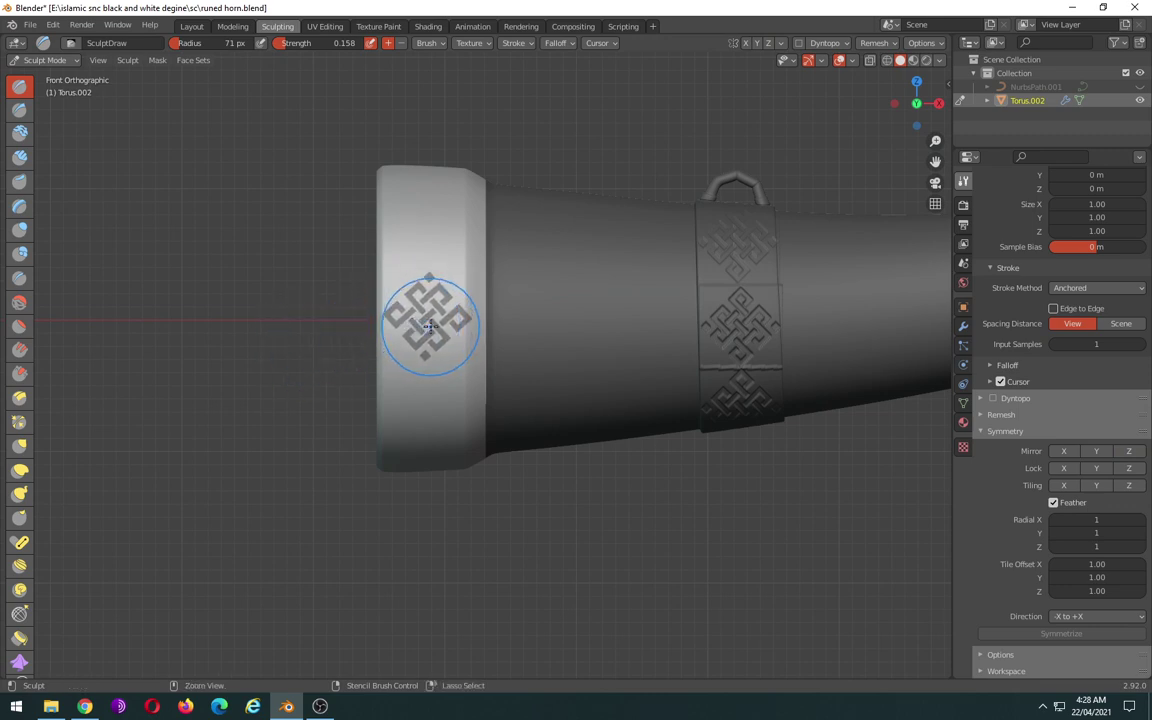
{"action": "left_click_drag", "start_coordinate": [431, 325], "coordinate": [437, 322]}
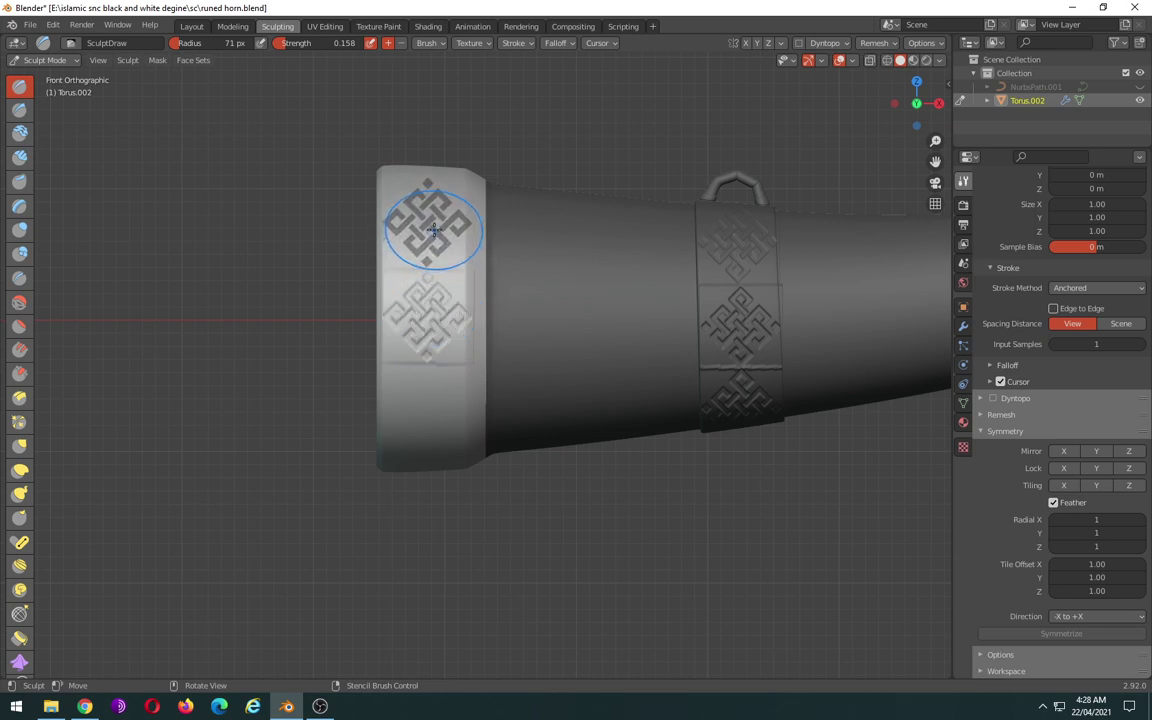
{"action": "left_click_drag", "start_coordinate": [428, 218], "coordinate": [428, 214]}
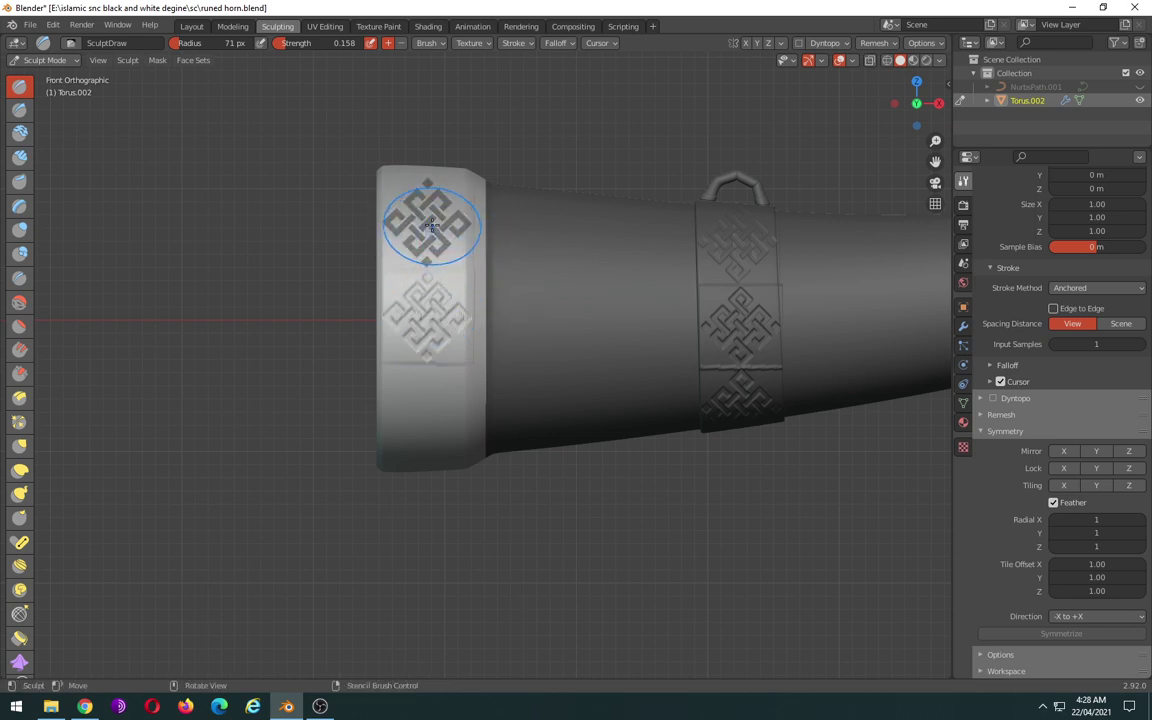
{"action": "mouse_move", "coordinate": [442, 288]}
{"action": "right_mouse_down"}
{"action": "mouse_move", "coordinate": [440, 465]}
{"action": "mouse_move", "coordinate": [433, 437]}
{"action": "right_mouse_up"}
{"action": "mouse_move", "coordinate": [433, 437]}
{"action": "left_mouse_down"}
{"action": "mouse_move", "coordinate": [434, 416]}
{"action": "mouse_move", "coordinate": [488, 460]}
{"action": "left_mouse_up"}
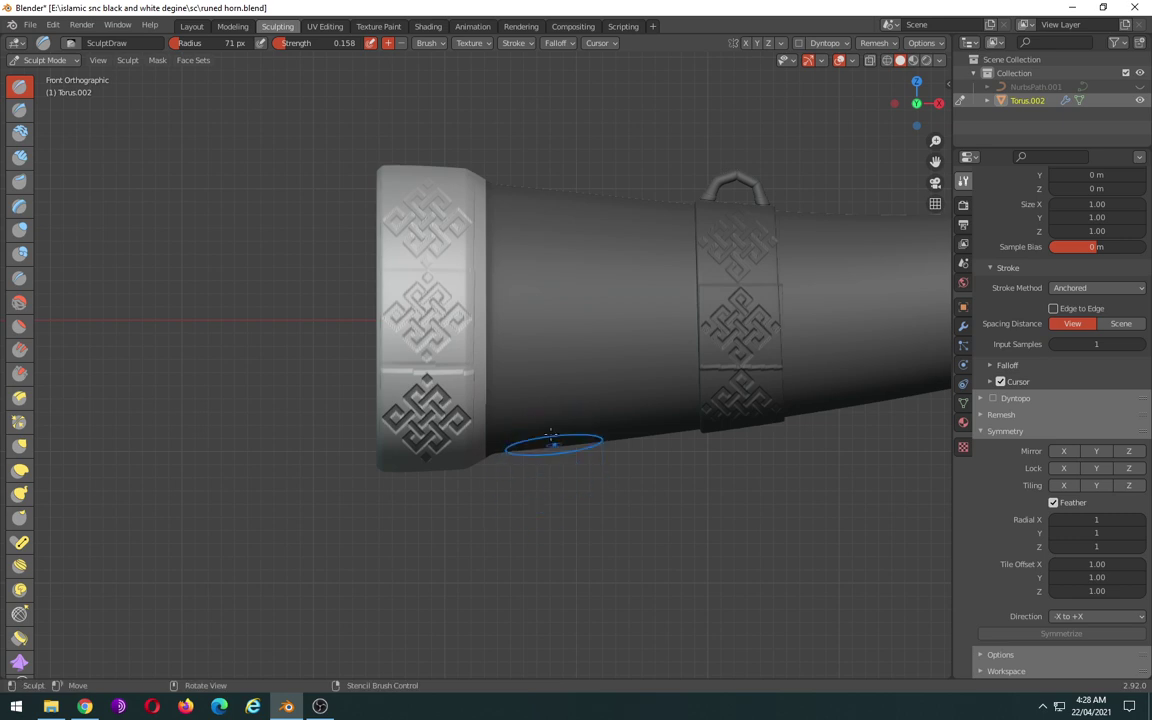
{"action": "mouse_move", "coordinate": [540, 442]}
{"action": "middle_mouse_down"}
{"action": "mouse_move", "coordinate": [663, 421]}
{"action": "mouse_move", "coordinate": [720, 386]}
{"action": "mouse_move", "coordinate": [403, 397]}
{"action": "mouse_move", "coordinate": [283, 424]}
{"action": "mouse_move", "coordinate": [316, 407]}
{"action": "middle_mouse_up"}
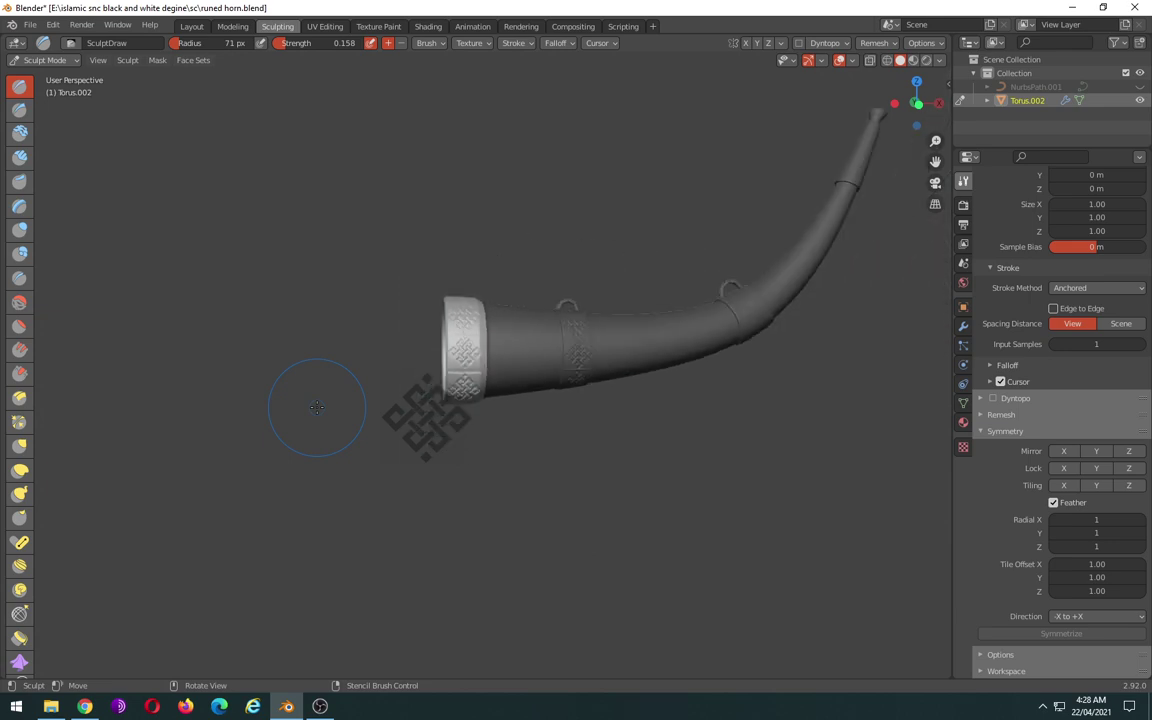
Switch to back view and position the knot stencil over the bell rim
{"action": "scroll", "coordinate": [316, 407], "scroll_direction": "up", "scroll_amount": 2}
{"action": "scroll", "coordinate": [316, 407], "scroll_direction": "up", "scroll_amount": 2}
{"action": "scroll", "coordinate": [316, 407], "scroll_direction": "up", "scroll_amount": 2}
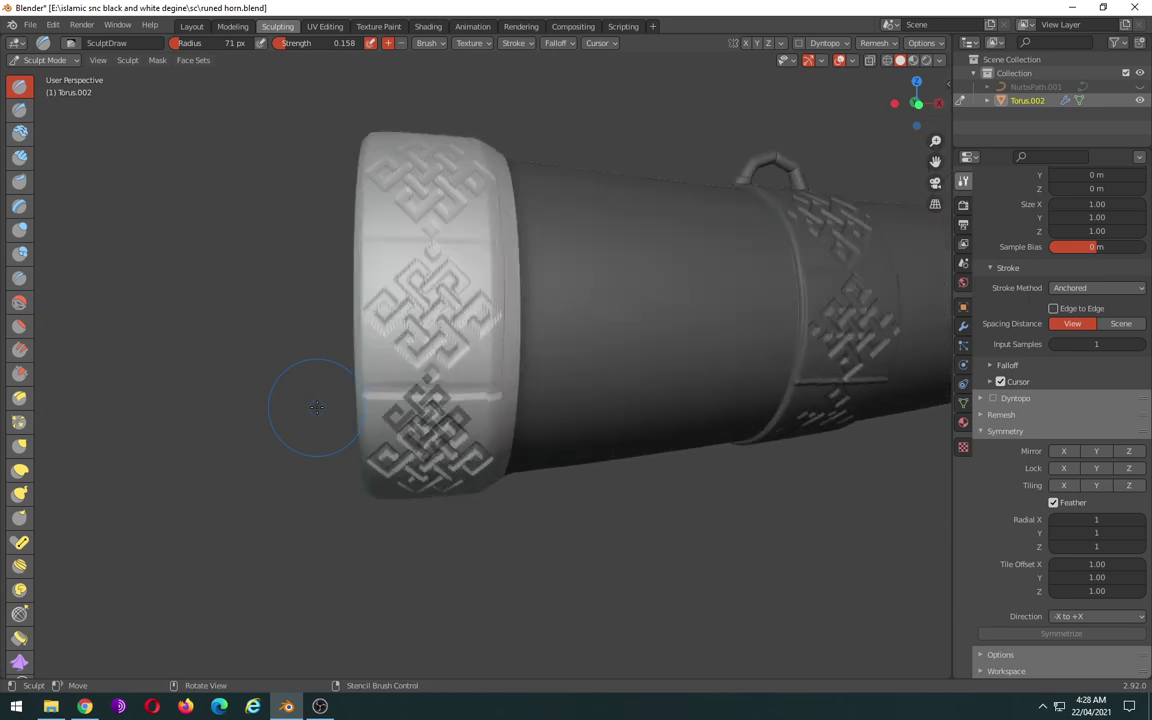
{"action": "scroll", "coordinate": [316, 407], "scroll_direction": "up", "scroll_amount": 1}
{"action": "scroll", "coordinate": [316, 407], "scroll_direction": "down", "scroll_amount": 3}
{"action": "middle_click_drag", "start_coordinate": [316, 407], "coordinate": [316, 407]}
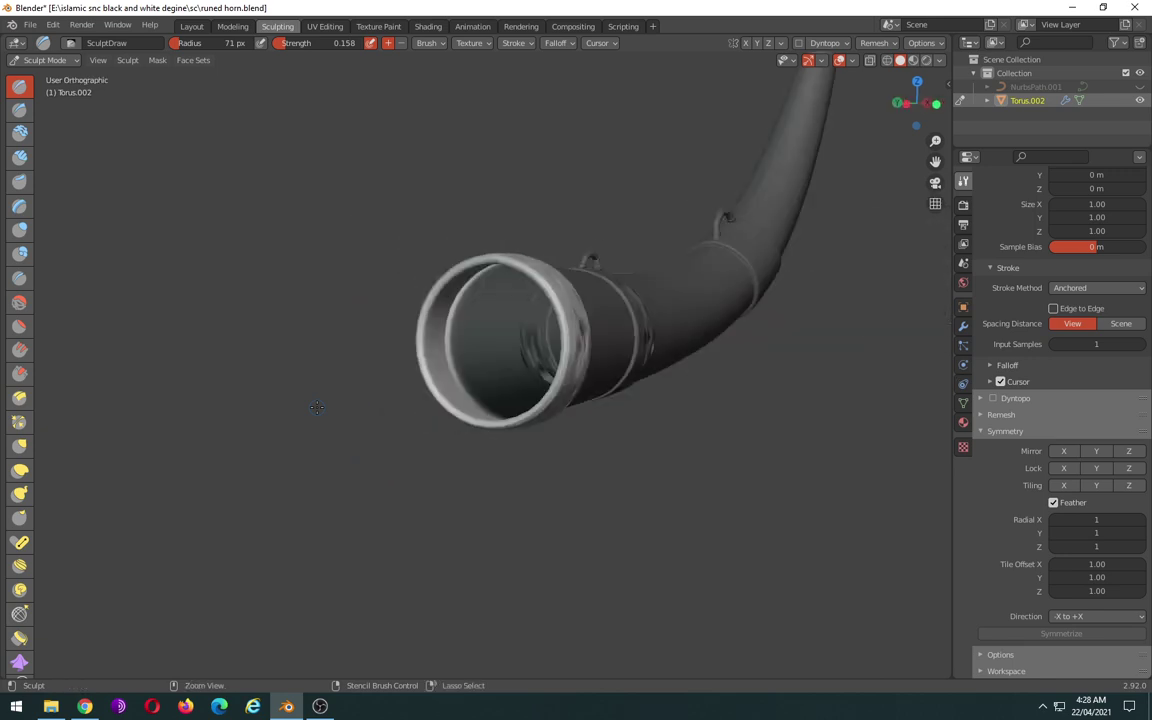
{"action": "key", "text": "ctrl+KP_1"}
{"action": "right_click_drag", "start_coordinate": [420, 425], "coordinate": [500, 345]}
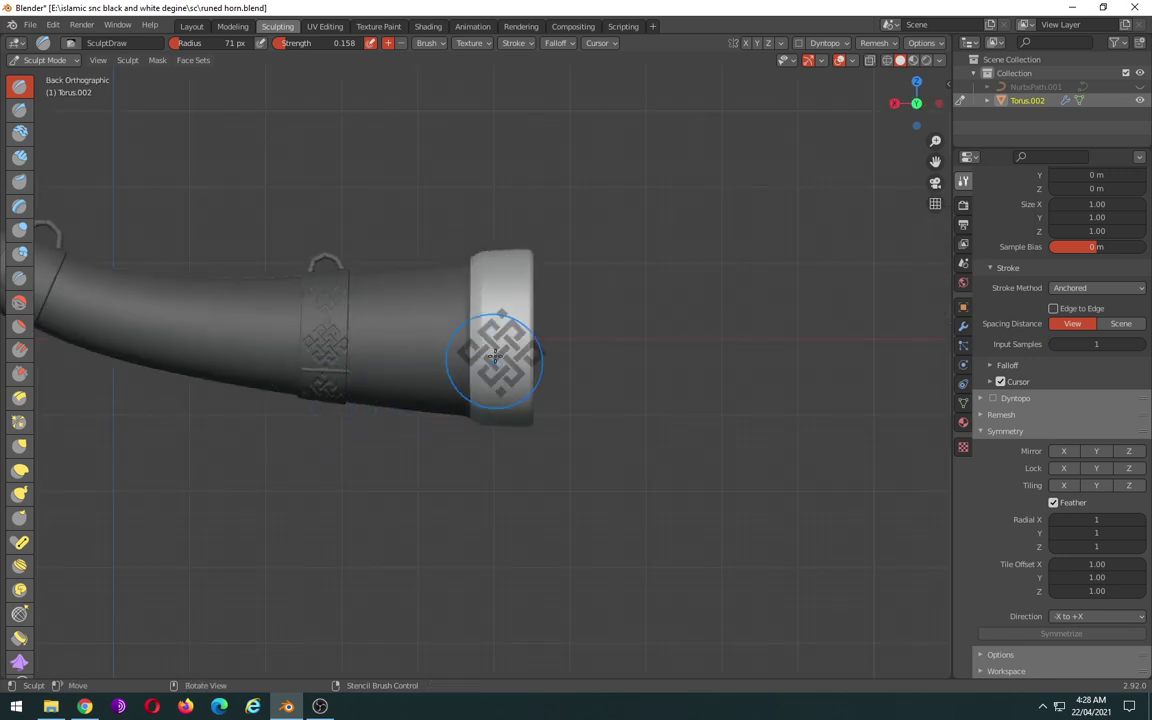
{"action": "scroll", "coordinate": [500, 345], "scroll_direction": "up", "scroll_amount": 1}
{"action": "scroll", "coordinate": [500, 345], "scroll_direction": "up", "scroll_amount": 1}
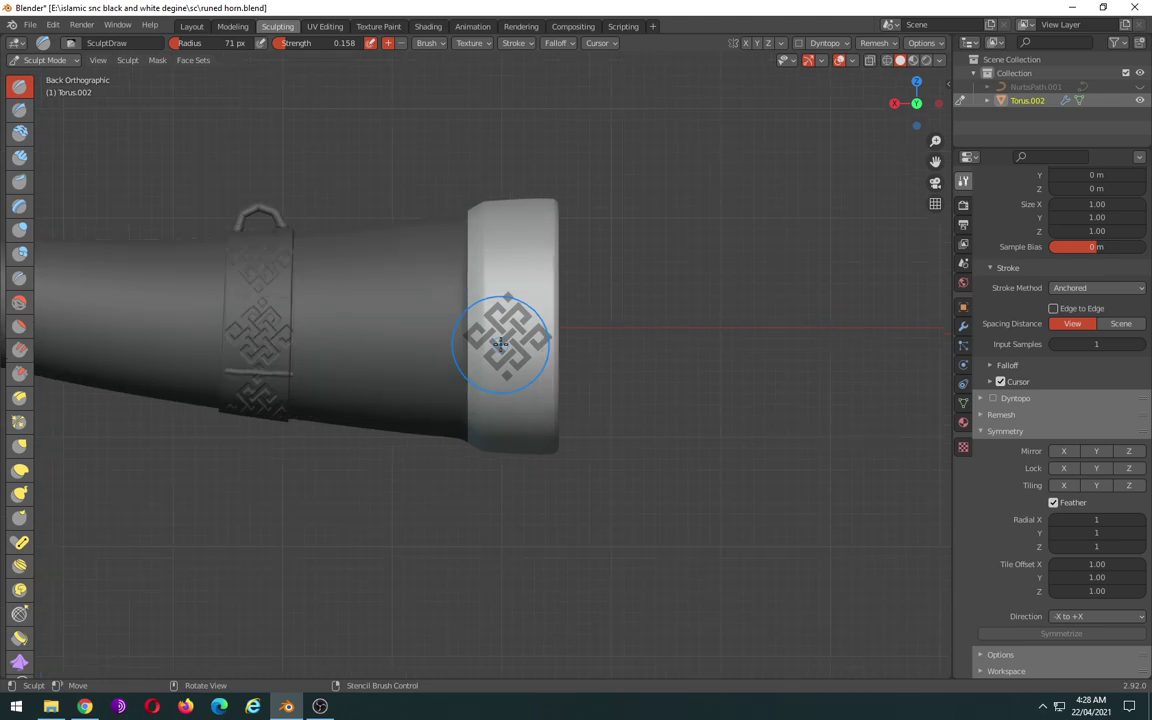
{"action": "scroll", "coordinate": [500, 345], "scroll_direction": "up", "scroll_amount": 1}
{"action": "mouse_move", "coordinate": [500, 345]}
{"action": "right_mouse_down"}
{"action": "mouse_move", "coordinate": [525, 308]}
{"action": "mouse_move", "coordinate": [614, 360]}
{"action": "right_mouse_up"}
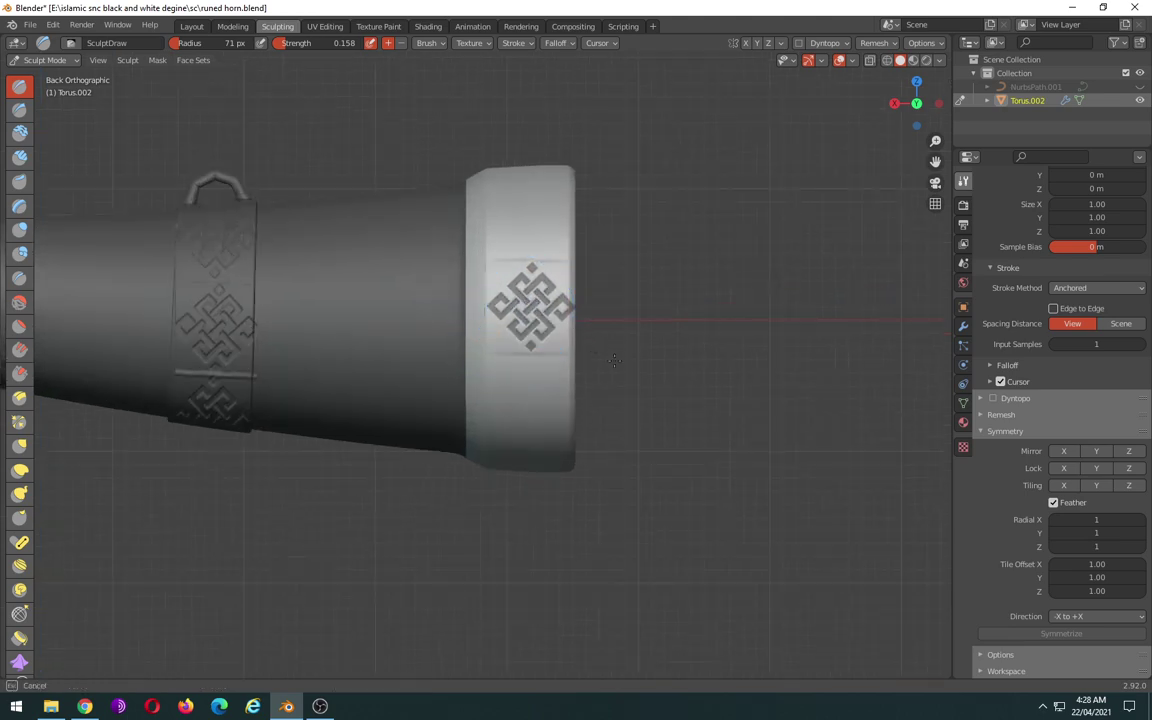
Stamp three knots on the back of the rim, on its middle, lower, and top panels
{"action": "left_click", "coordinate": [527, 302]}
{"action": "mouse_move", "coordinate": [527, 305]}
{"action": "right_mouse_down"}
{"action": "mouse_move", "coordinate": [524, 397]}
{"action": "mouse_move", "coordinate": [621, 479]}
{"action": "mouse_move", "coordinate": [530, 207]}
{"action": "mouse_move", "coordinate": [577, 222]}
{"action": "right_mouse_up"}
{"action": "left_click", "coordinate": [529, 404]}
{"action": "left_click", "coordinate": [532, 204]}
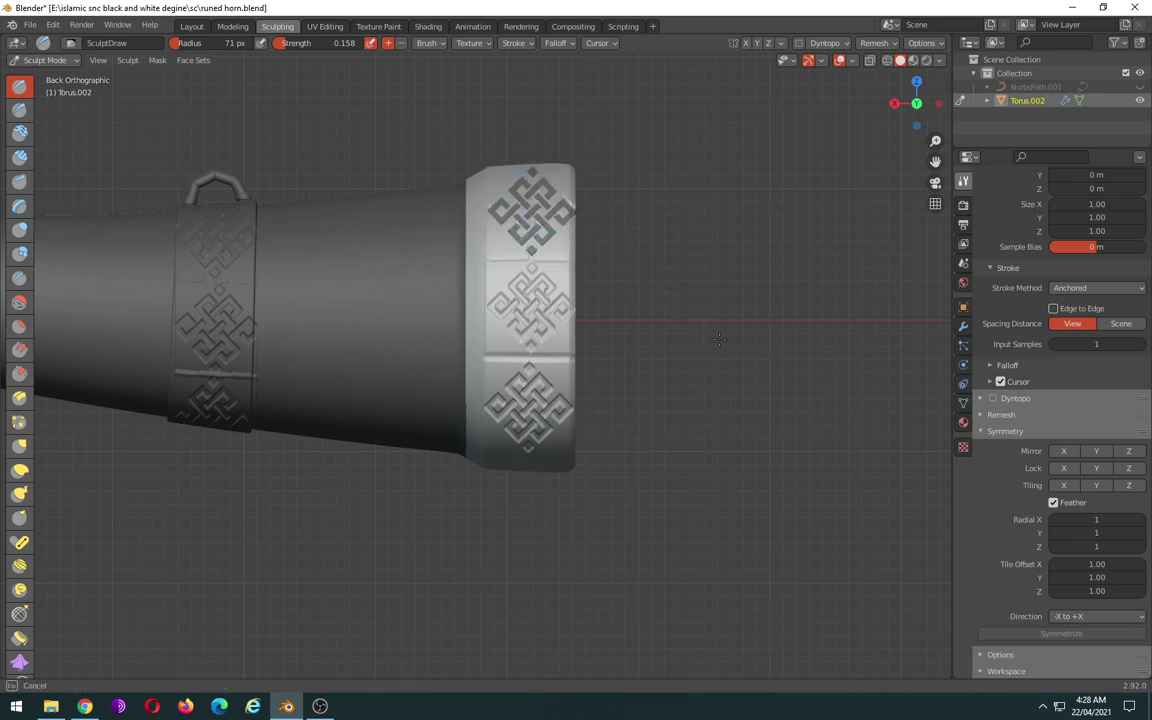
{"action": "mouse_move", "coordinate": [658, 360]}
{"action": "middle_mouse_down"}
{"action": "mouse_move", "coordinate": [647, 389]}
{"action": "mouse_move", "coordinate": [604, 373]}
{"action": "mouse_move", "coordinate": [527, 386]}
{"action": "middle_mouse_up"}
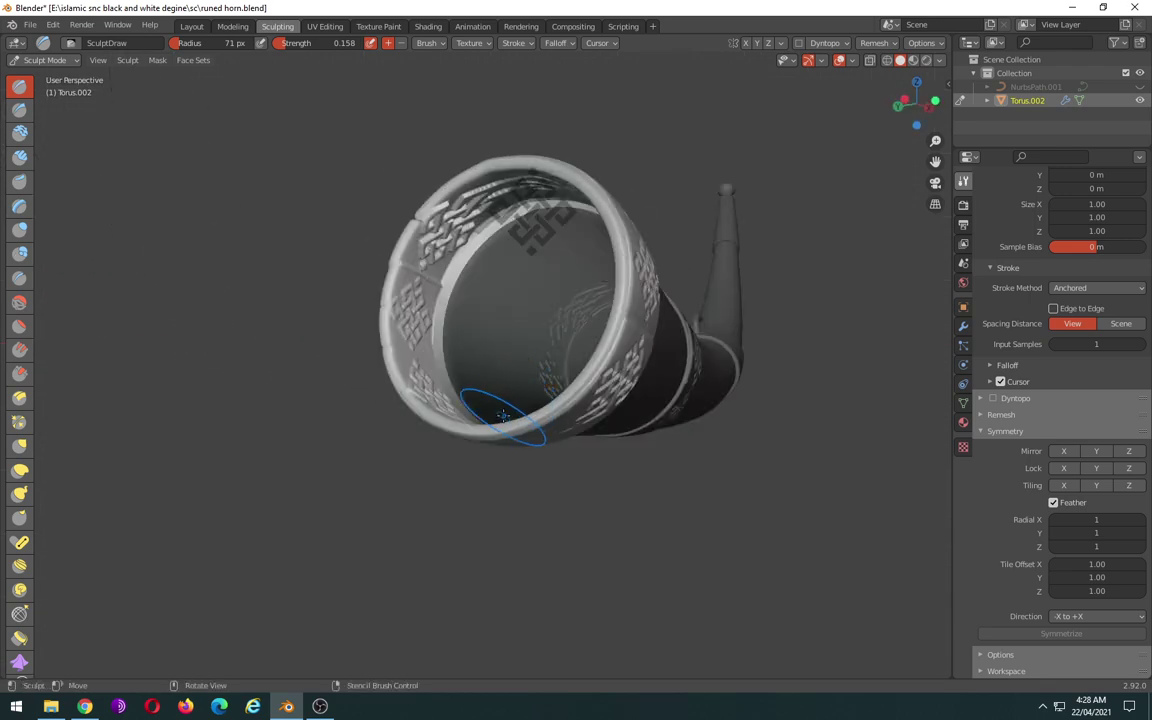
{"action": "mouse_move", "coordinate": [500, 440]}
{"action": "middle_mouse_down"}
{"action": "mouse_move", "coordinate": [496, 413]}
{"action": "mouse_move", "coordinate": [424, 334]}
{"action": "mouse_move", "coordinate": [360, 329]}
{"action": "mouse_move", "coordinate": [360, 340]}
{"action": "mouse_move", "coordinate": [568, 442]}
{"action": "middle_mouse_up"}
Clear the sculpt mask from the whole horn
{"action": "scroll", "coordinate": [685, 415], "scroll_direction": "down", "scroll_amount": 3}
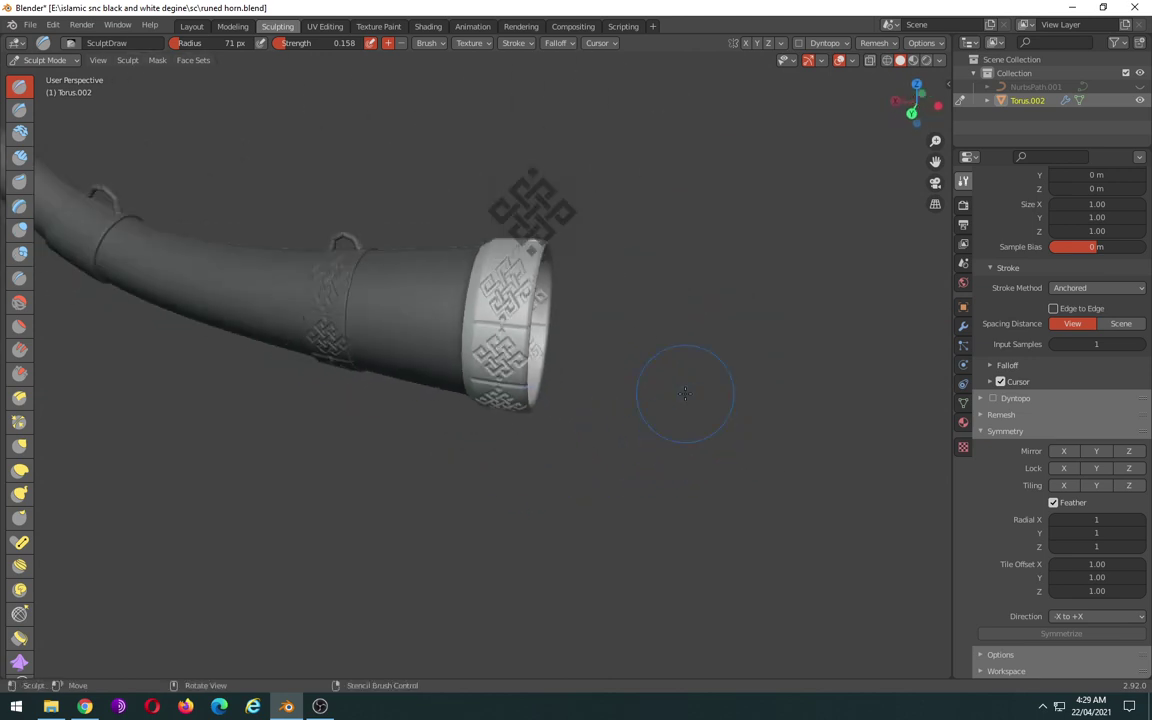
{"action": "scroll", "coordinate": [681, 398], "scroll_direction": "down", "scroll_amount": 2}
{"action": "scroll", "coordinate": [681, 398], "scroll_direction": "down", "scroll_amount": 2}
{"action": "scroll", "coordinate": [681, 395], "scroll_direction": "down", "scroll_amount": 3}
{"action": "middle_click_drag", "start_coordinate": [681, 393], "coordinate": [666, 389]}
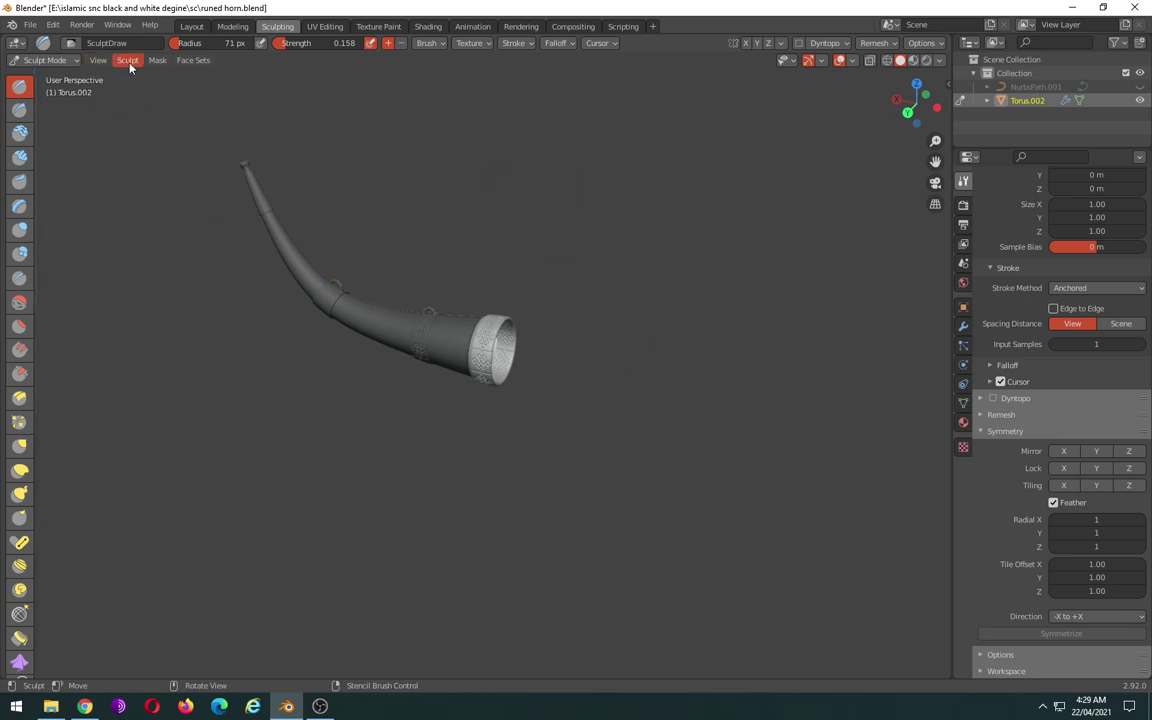
{"action": "left_click", "coordinate": [157, 62]}
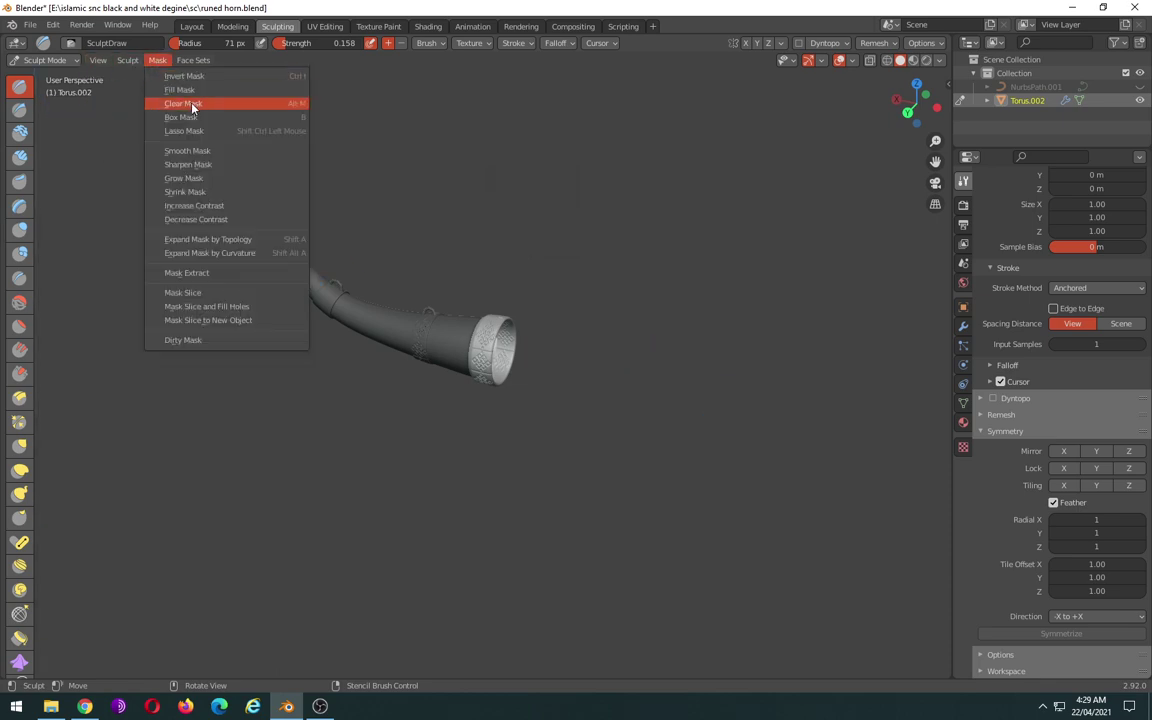
{"action": "left_click", "coordinate": [183, 103]}
Switch to front view and zoom in on the horn's upper band near the tip
{"action": "scroll", "coordinate": [579, 501], "scroll_direction": "up", "scroll_amount": 2}
{"action": "scroll", "coordinate": [617, 501], "scroll_direction": "up", "scroll_amount": 2}
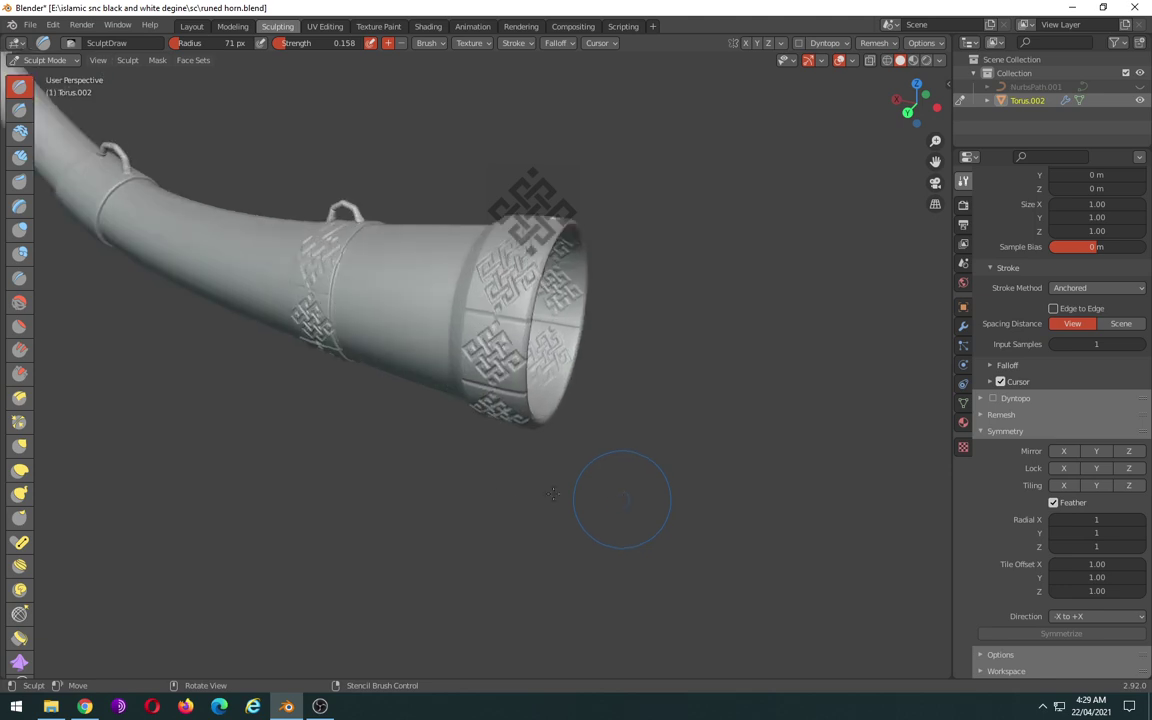
{"action": "scroll", "coordinate": [602, 504], "scroll_direction": "up", "scroll_amount": 3}
{"action": "scroll", "coordinate": [405, 486], "scroll_direction": "down", "scroll_amount": 3}
{"action": "scroll", "coordinate": [405, 486], "scroll_direction": "down", "scroll_amount": 2}
{"action": "scroll", "coordinate": [405, 486], "scroll_direction": "down", "scroll_amount": 2}
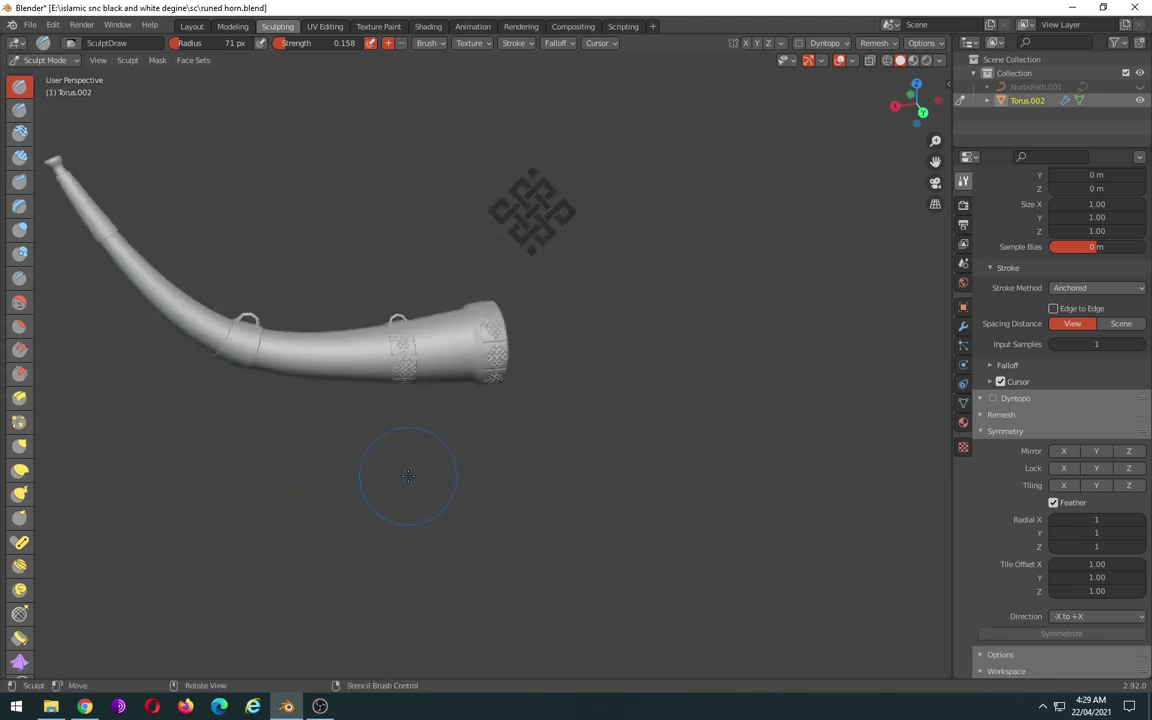
{"action": "middle_click_drag", "start_coordinate": [405, 486], "coordinate": [234, 444]}
{"action": "key", "text": "KP_1"}
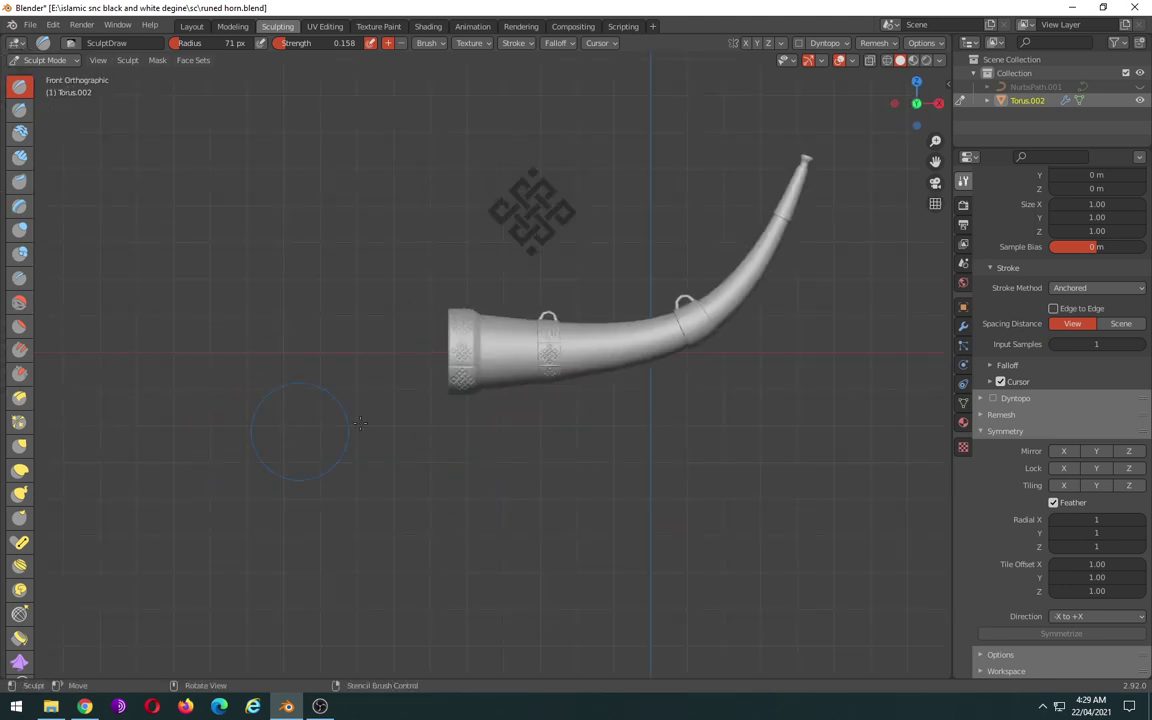
{"action": "scroll", "coordinate": [360, 424], "scroll_direction": "up", "scroll_amount": 2}
{"action": "mouse_move", "coordinate": [481, 391]}
{"action": "middle_mouse_down", "text": "shift"}
{"action": "mouse_move", "coordinate": [560, 340]}
{"action": "mouse_move", "coordinate": [639, 323]}
{"action": "mouse_move", "coordinate": [514, 411]}
{"action": "mouse_move", "coordinate": [535, 355]}
{"action": "middle_mouse_up", "text": "shift"}
{"action": "scroll", "coordinate": [639, 323], "scroll_direction": "up", "scroll_amount": 3}
{"action": "scroll", "coordinate": [639, 323], "scroll_direction": "up", "scroll_amount": 1}
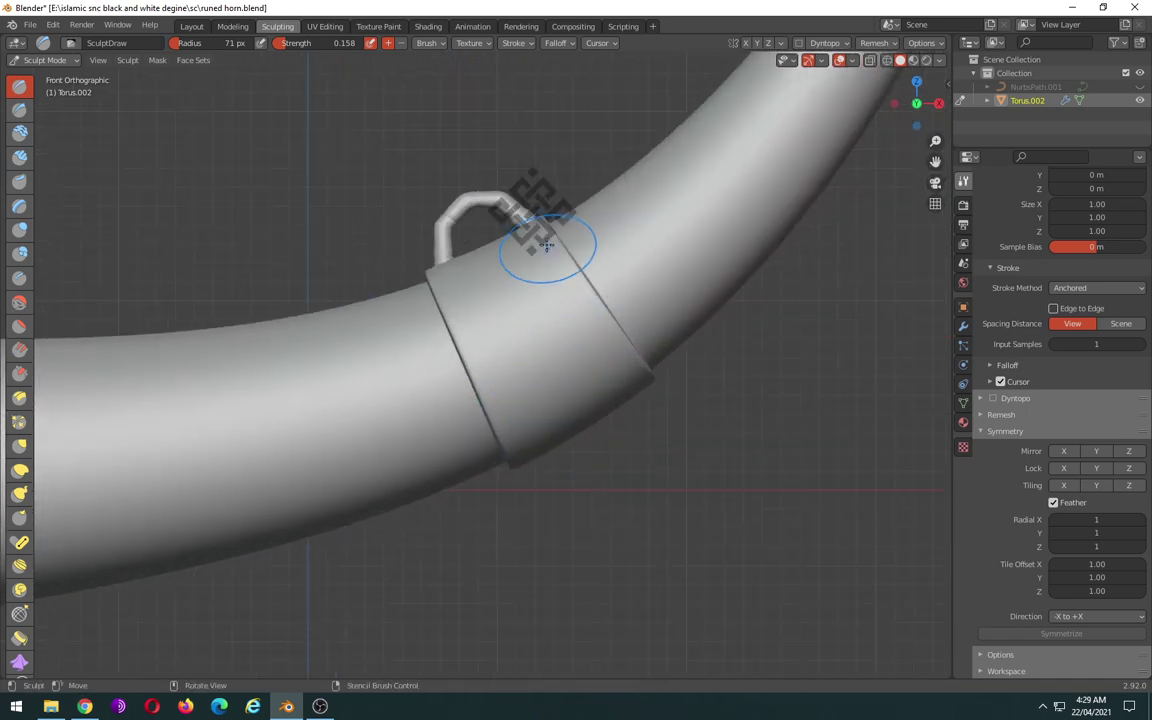
Place the knot stencil on the upper band and stamp a knot into it
{"action": "right_click_drag", "start_coordinate": [545, 245], "coordinate": [521, 297]}
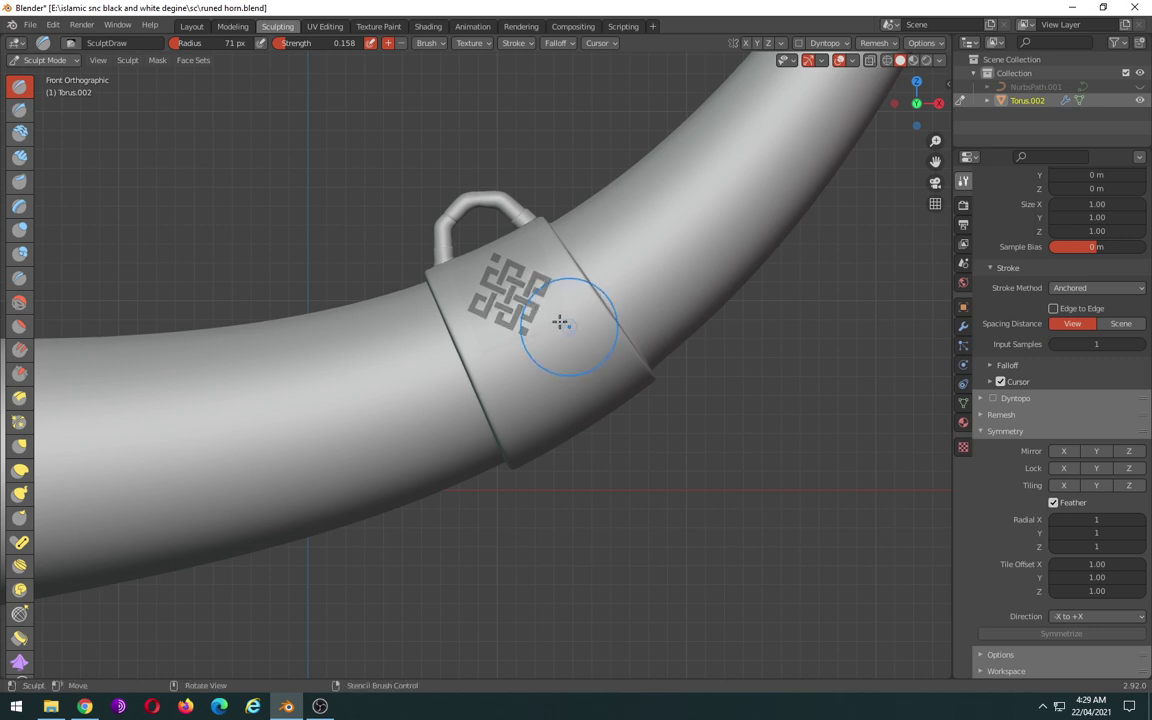
{"action": "right_click_drag", "start_coordinate": [567, 328], "coordinate": [552, 378]}
{"action": "left_click_drag", "start_coordinate": [552, 378], "coordinate": [628, 467]}
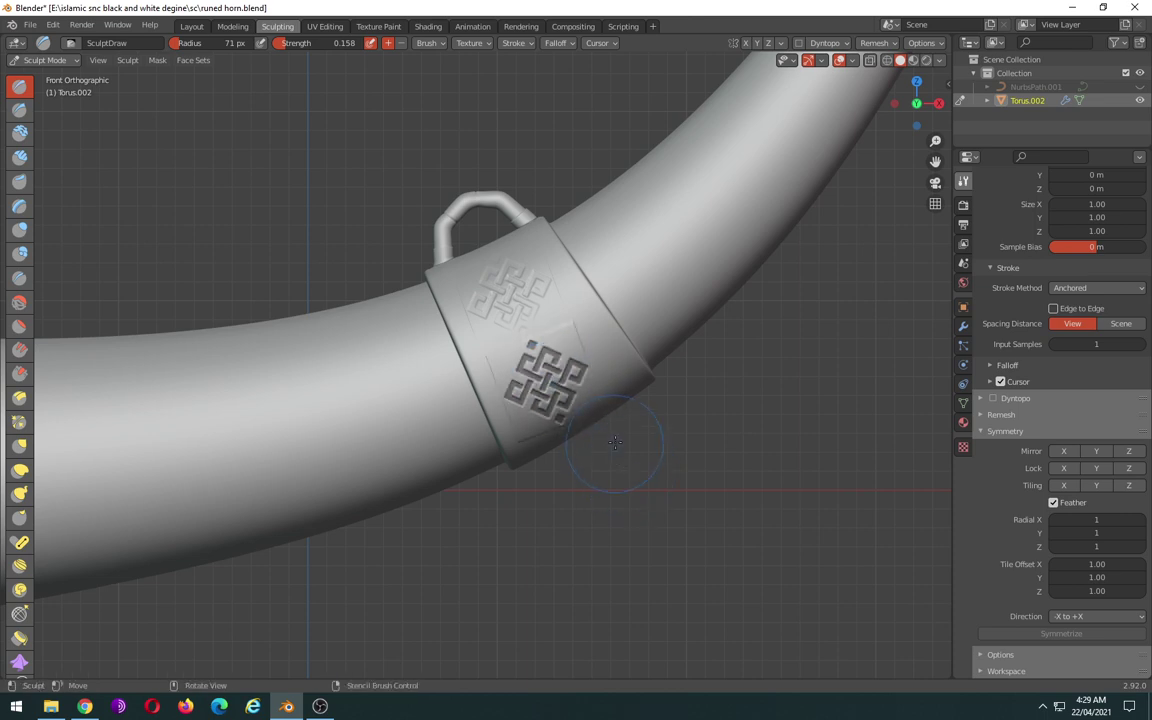
{"action": "middle_click_drag", "start_coordinate": [703, 420], "coordinate": [647, 347]}
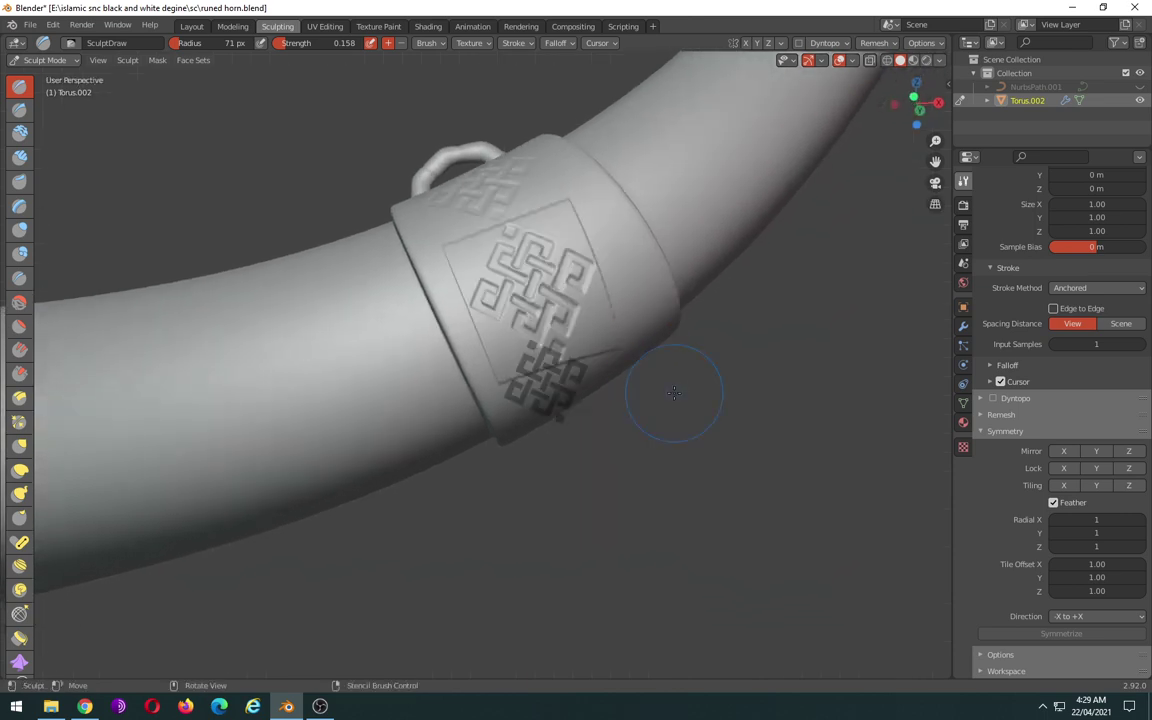
Straighten the stencil to match the band and stamp a second knot below the first
{"action": "scroll", "coordinate": [673, 393], "scroll_direction": "down", "scroll_amount": 3}
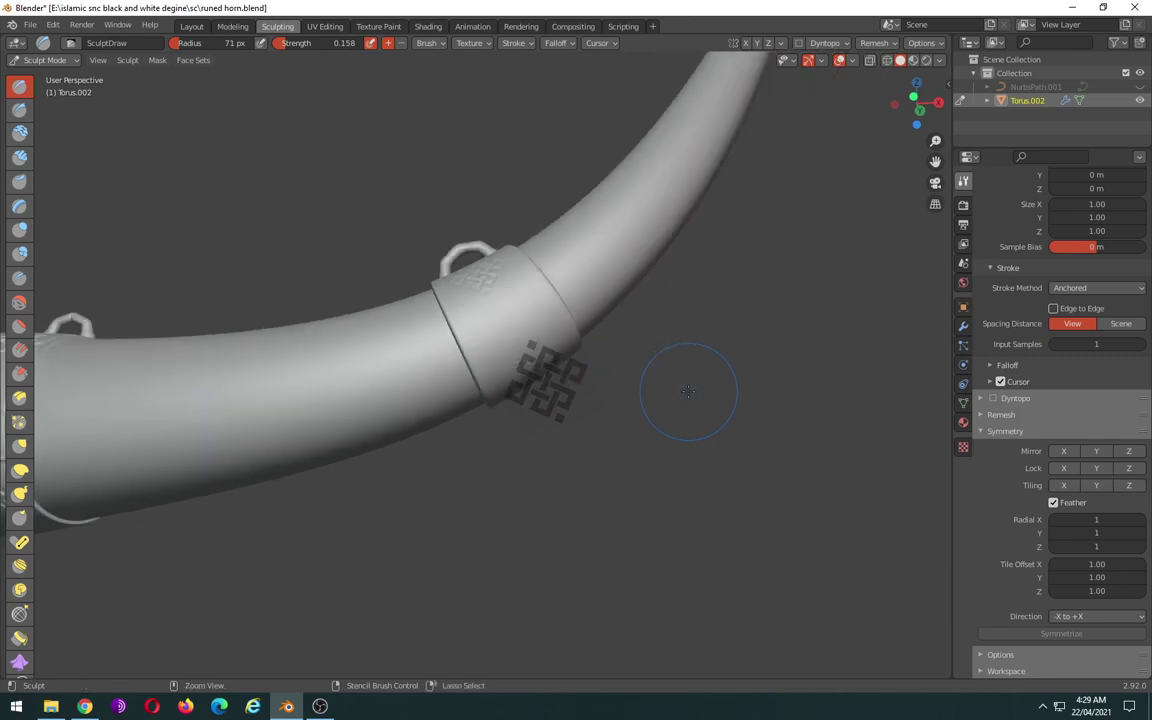
{"action": "middle_click_drag", "start_coordinate": [687, 392], "coordinate": [692, 388]}
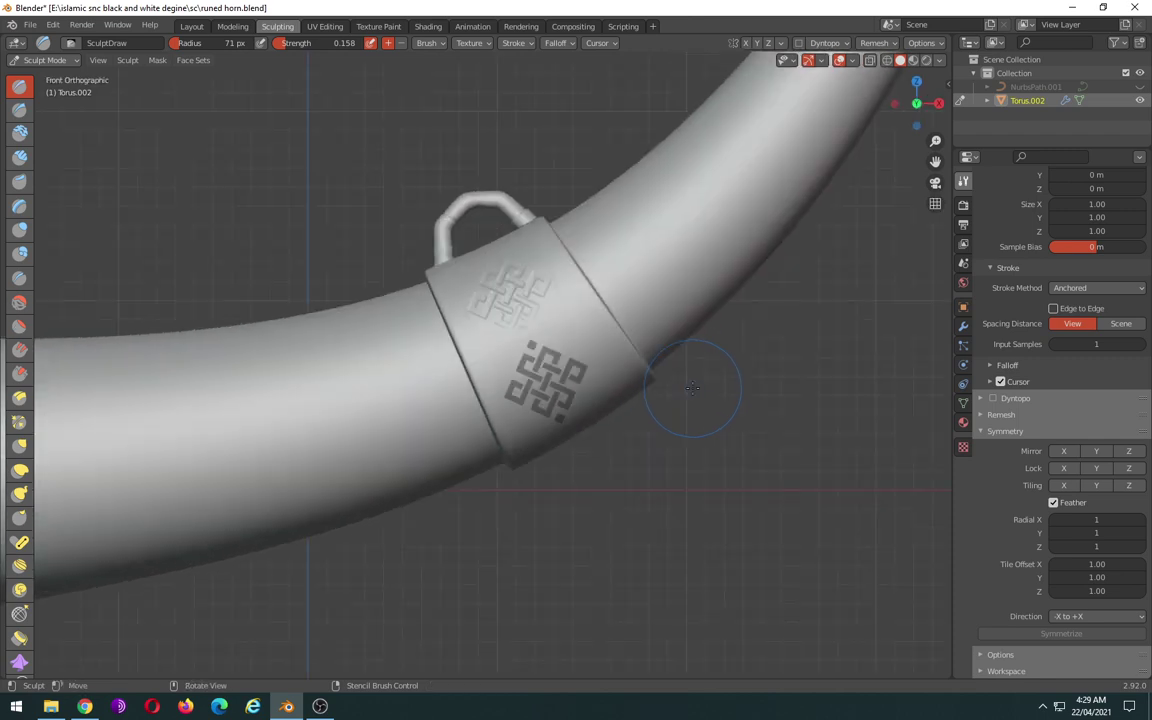
{"action": "mouse_move", "coordinate": [687, 386]}
{"action": "right_mouse_down", "text": "ctrl"}
{"action": "mouse_move", "coordinate": [711, 370]}
{"action": "mouse_move", "coordinate": [728, 380]}
{"action": "right_mouse_up", "text": "ctrl"}
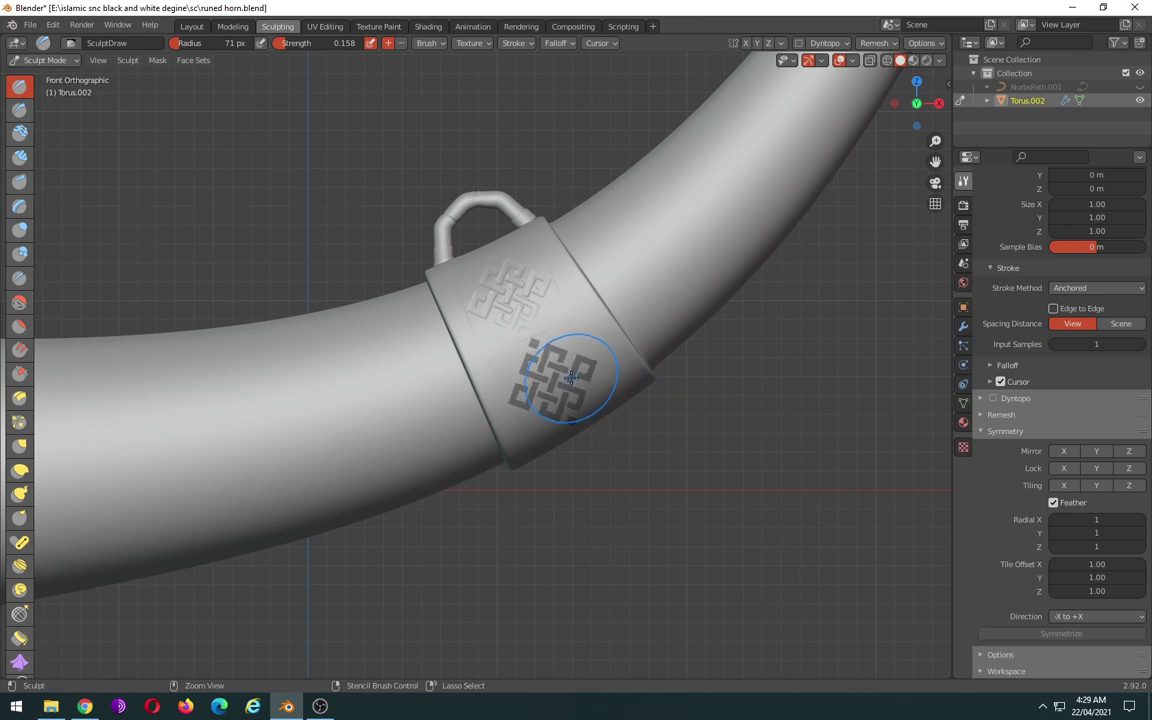
{"action": "right_click_drag", "start_coordinate": [569, 376], "coordinate": [556, 388], "text": "ctrl"}
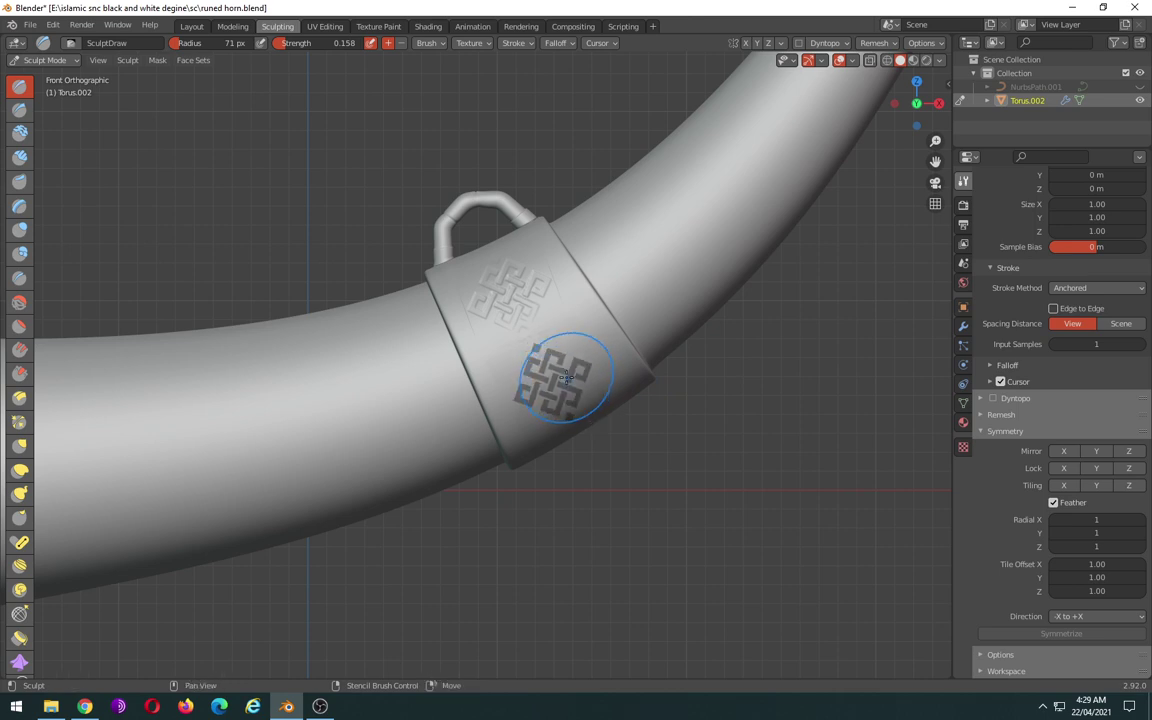
{"action": "mouse_move", "coordinate": [556, 388]}
{"action": "left_mouse_down"}
{"action": "mouse_move", "coordinate": [607, 436]}
{"action": "mouse_move", "coordinate": [637, 404]}
{"action": "left_mouse_up"}
{"action": "middle_click_drag", "start_coordinate": [637, 404], "coordinate": [765, 399]}
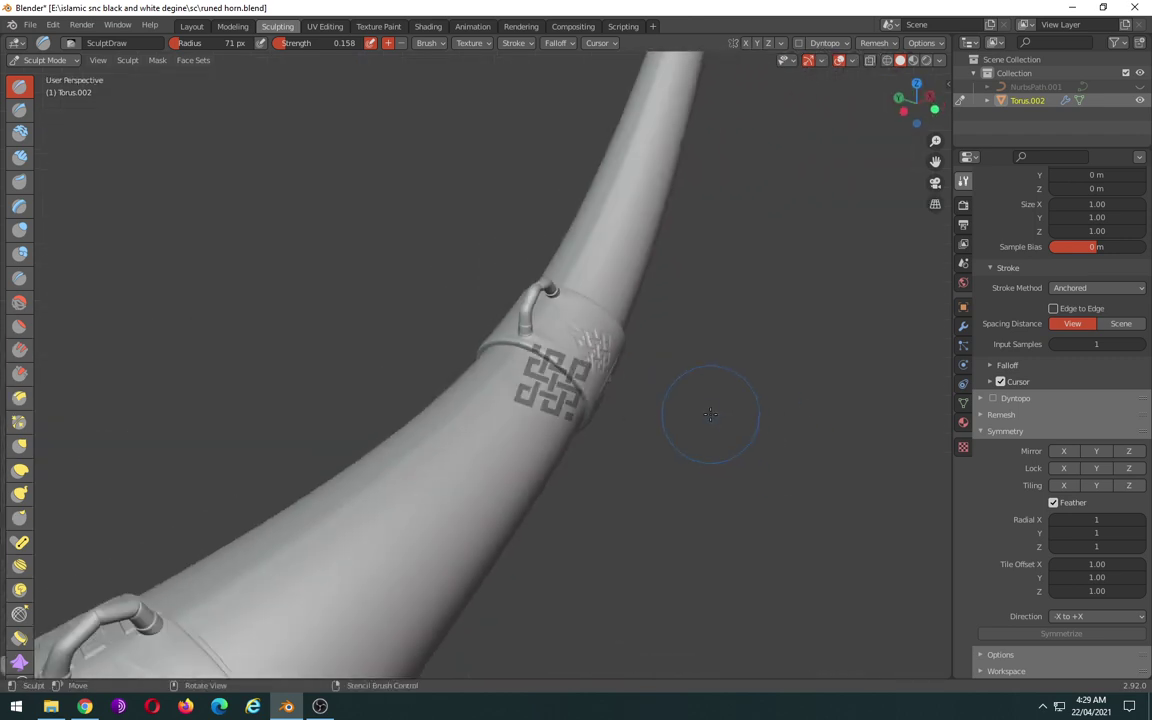
Switch to back view, move the knot stencil onto the plain band, and inspect it
{"action": "key", "text": "ctrl+KP_1"}
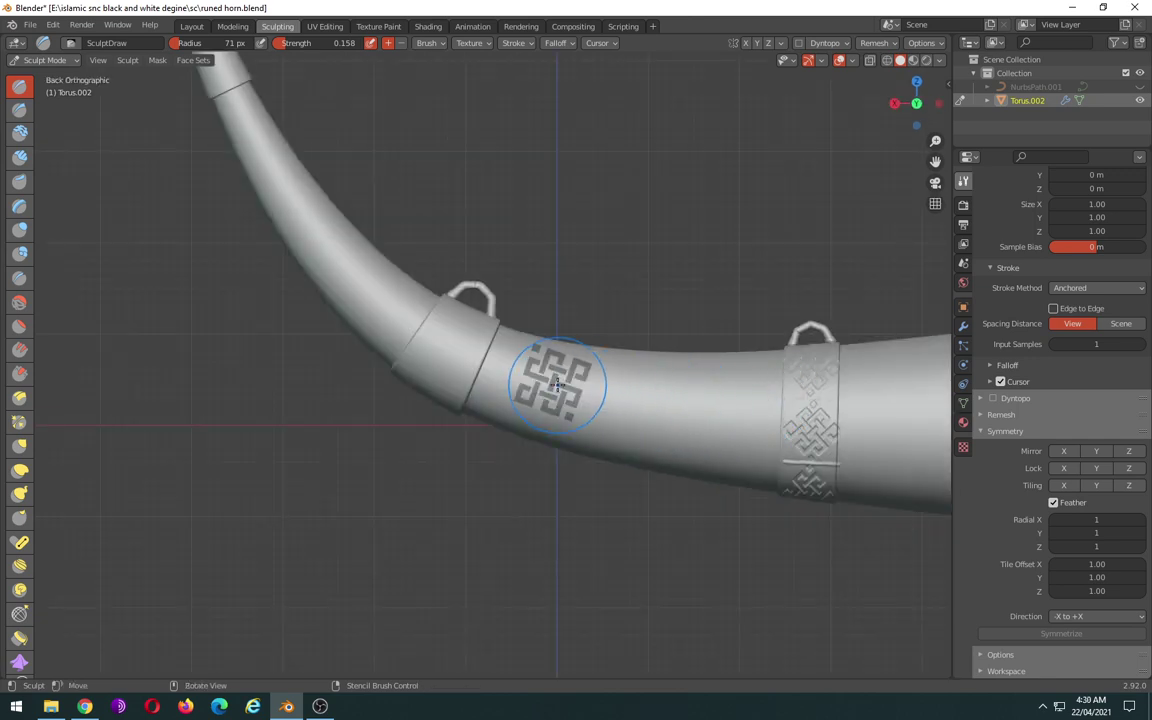
{"action": "mouse_move", "coordinate": [558, 386]}
{"action": "right_mouse_down"}
{"action": "mouse_move", "coordinate": [487, 362]}
{"action": "mouse_move", "coordinate": [462, 377]}
{"action": "mouse_move", "coordinate": [449, 350]}
{"action": "right_mouse_up"}
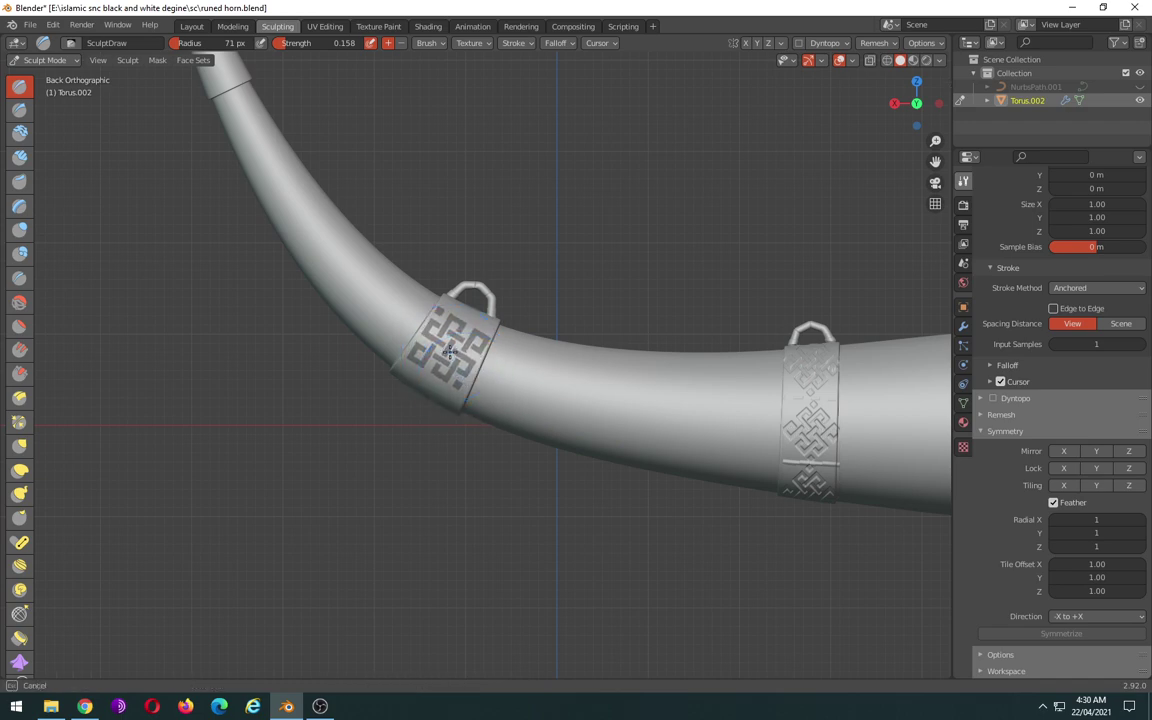
{"action": "scroll", "coordinate": [522, 408], "scroll_direction": "down", "scroll_amount": 3}
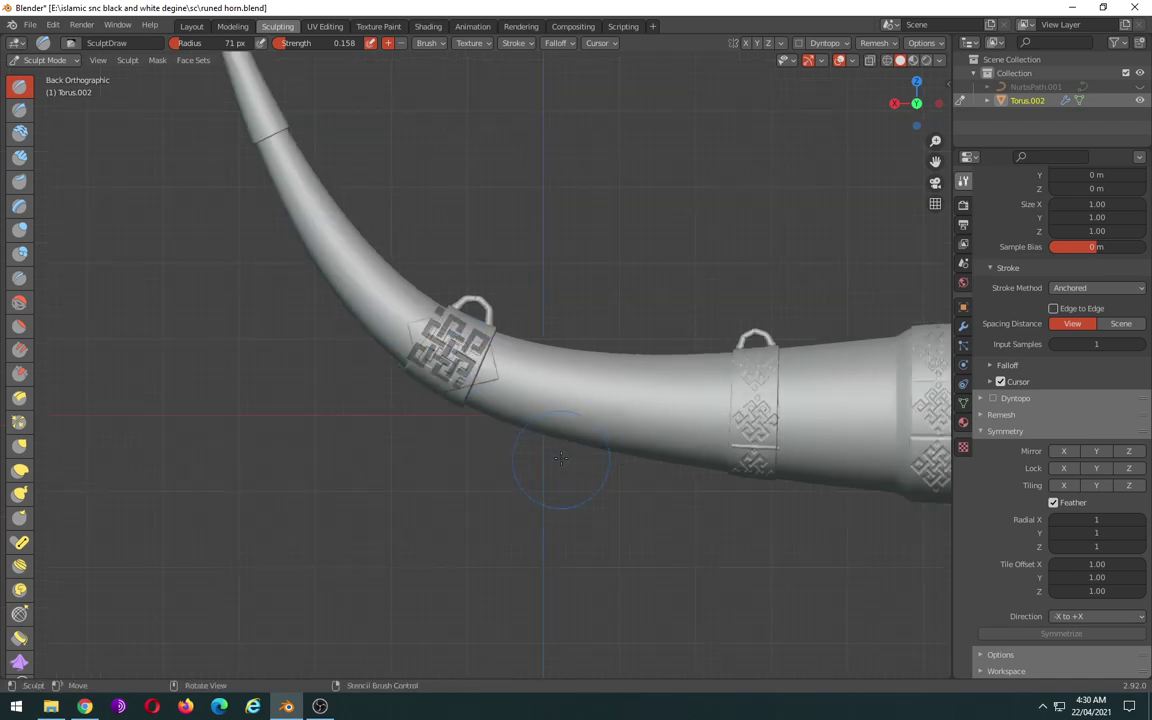
{"action": "scroll", "coordinate": [522, 408], "scroll_direction": "down", "scroll_amount": 2}
{"action": "mouse_move", "coordinate": [522, 408]}
{"action": "middle_mouse_down"}
{"action": "mouse_move", "coordinate": [597, 419]}
{"action": "mouse_move", "coordinate": [596, 484]}
{"action": "middle_mouse_up"}
{"action": "scroll", "coordinate": [600, 425], "scroll_direction": "up", "scroll_amount": 4}
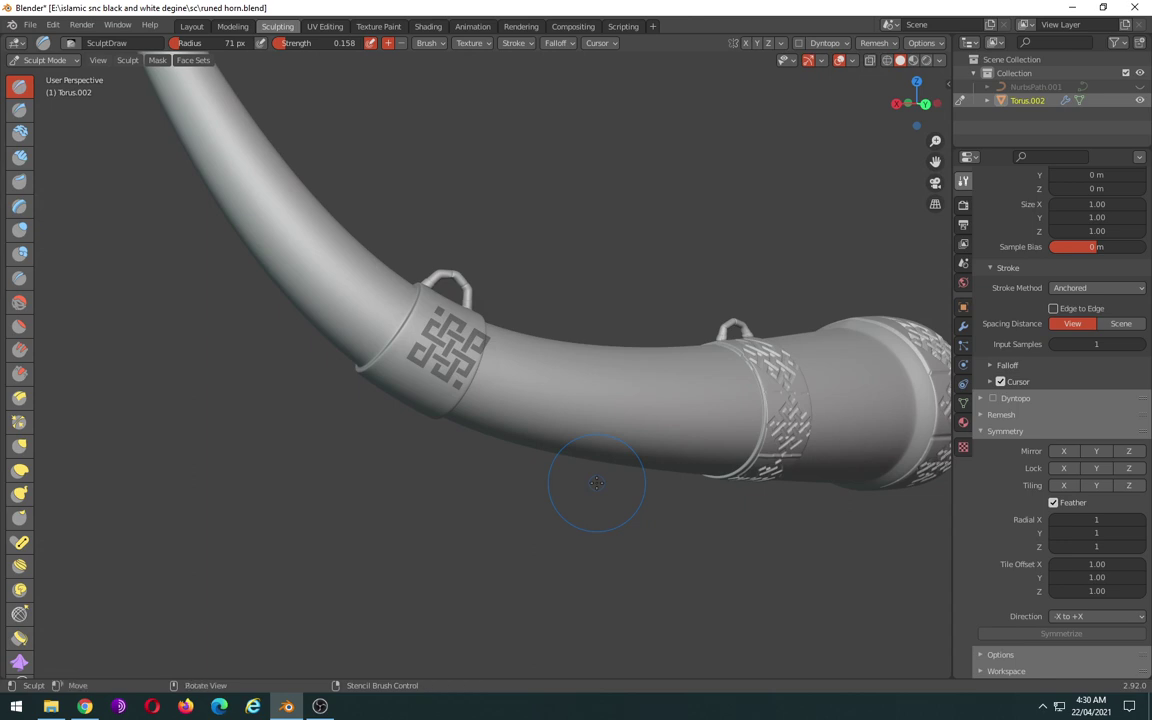
{"action": "scroll", "coordinate": [594, 480], "scroll_direction": "down", "scroll_amount": 3}
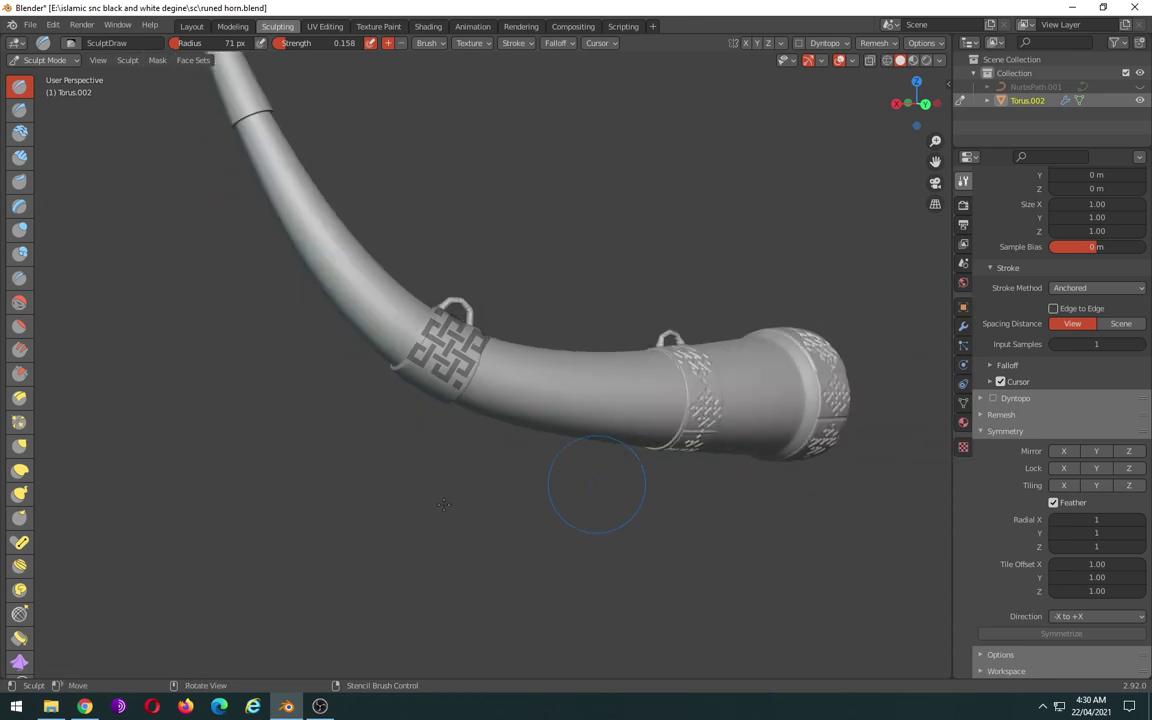
{"action": "scroll", "coordinate": [460, 470], "scroll_direction": "down", "scroll_amount": 3}
{"action": "scroll", "coordinate": [465, 455], "scroll_direction": "down", "scroll_amount": 2}
{"action": "middle_click_drag", "start_coordinate": [489, 398], "coordinate": [597, 379]}
{"action": "scroll", "coordinate": [597, 380], "scroll_direction": "up", "scroll_amount": 5}
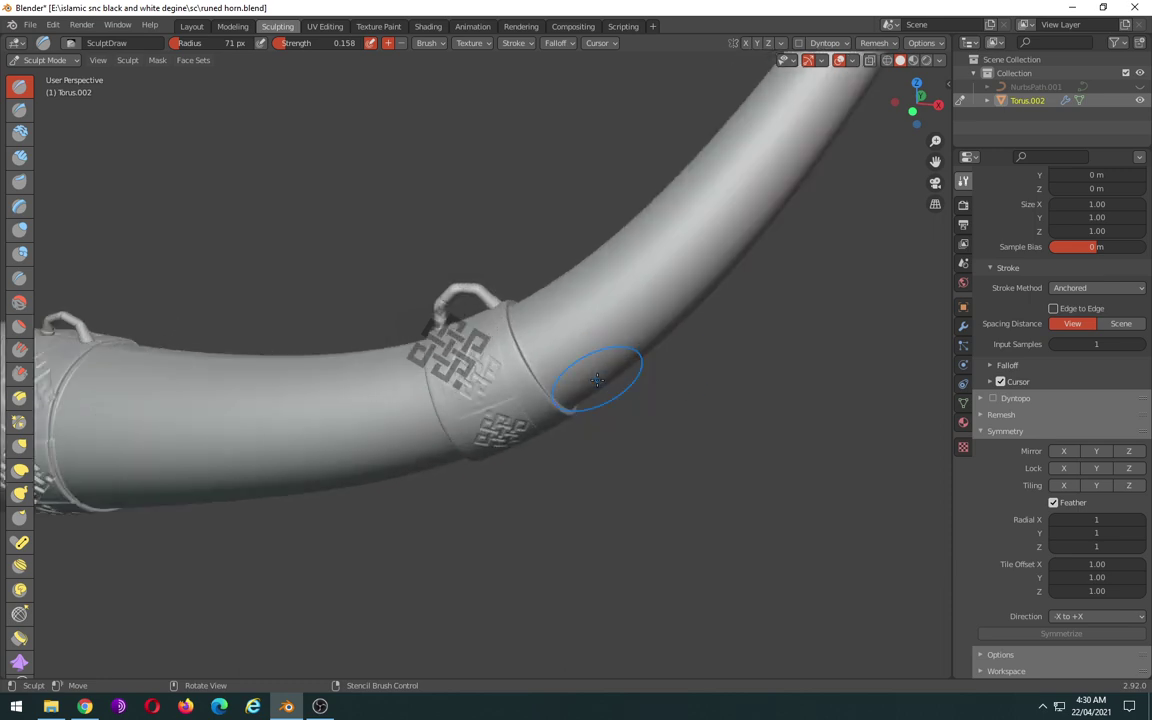
Return to Back Orthographic view and resize the knot stencil over the band
{"action": "key", "text": "KP_1"}
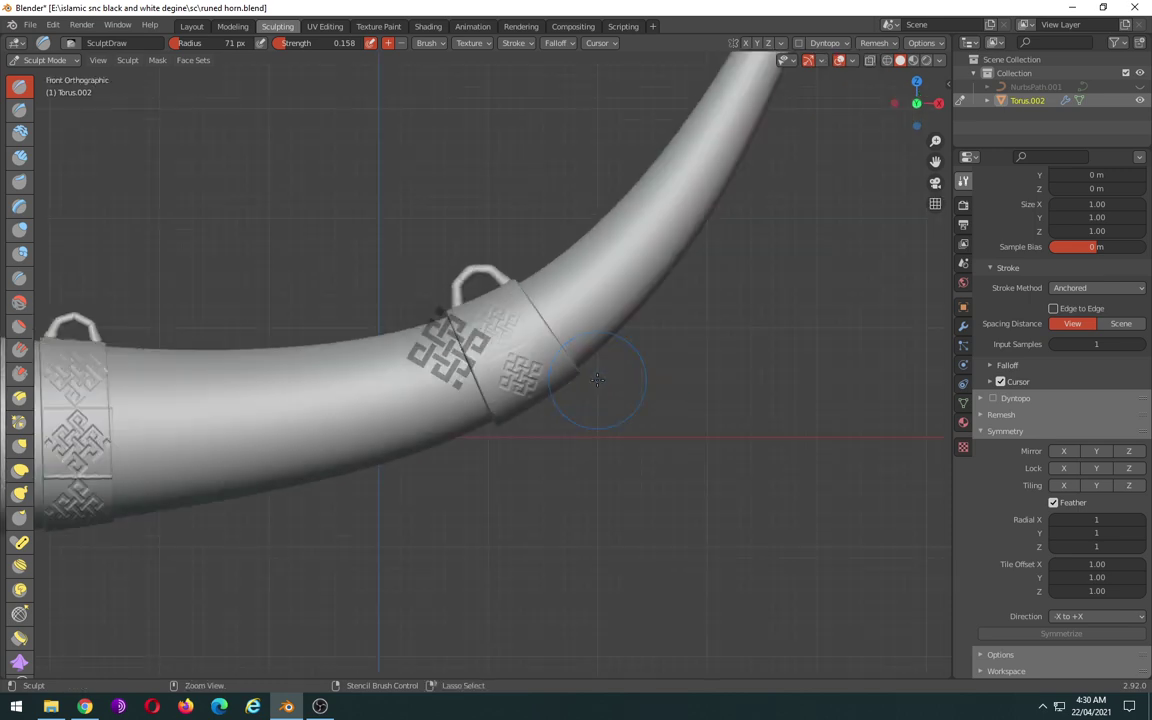
{"action": "key", "text": "ctrl+KP_1"}
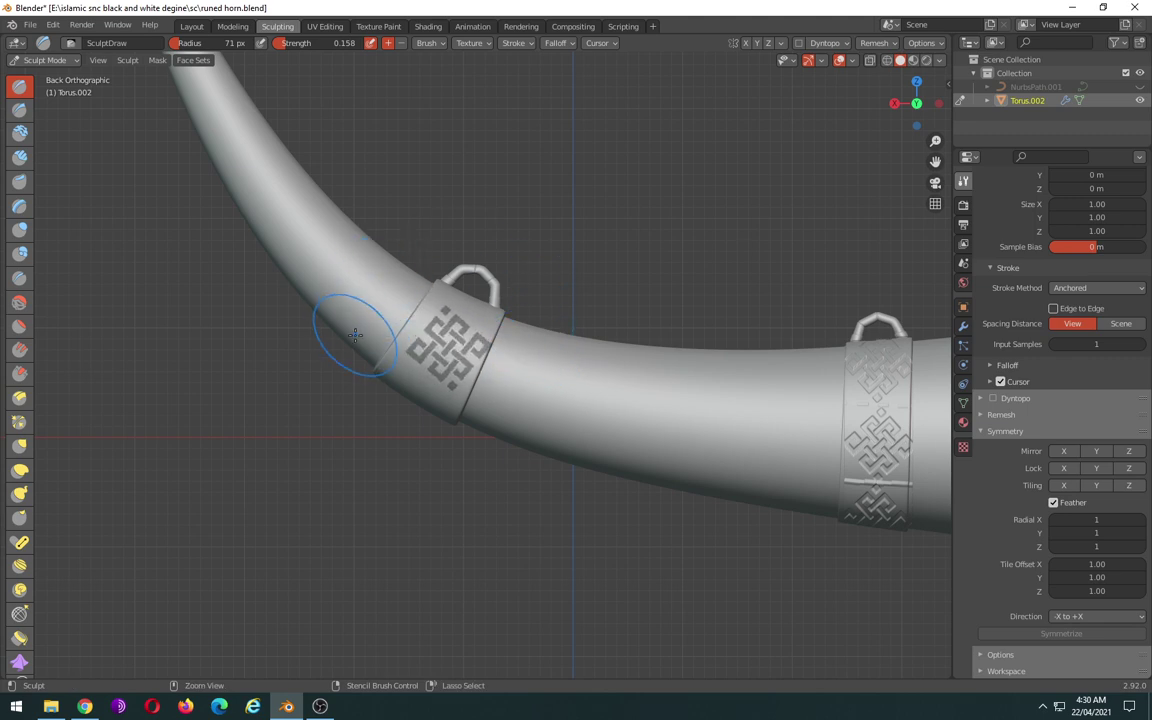
{"action": "left_click_drag", "start_coordinate": [365, 350], "coordinate": [418, 267]}
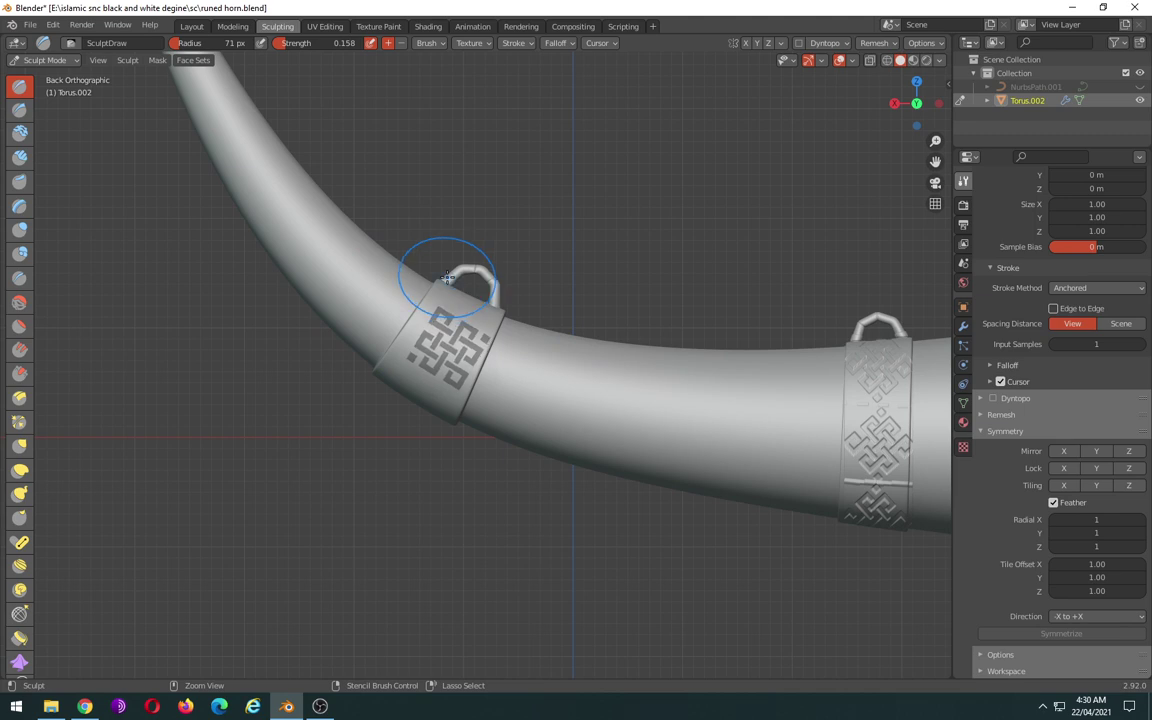
{"action": "middle_click_drag", "start_coordinate": [455, 350], "coordinate": [450, 325], "text": "ctrl"}
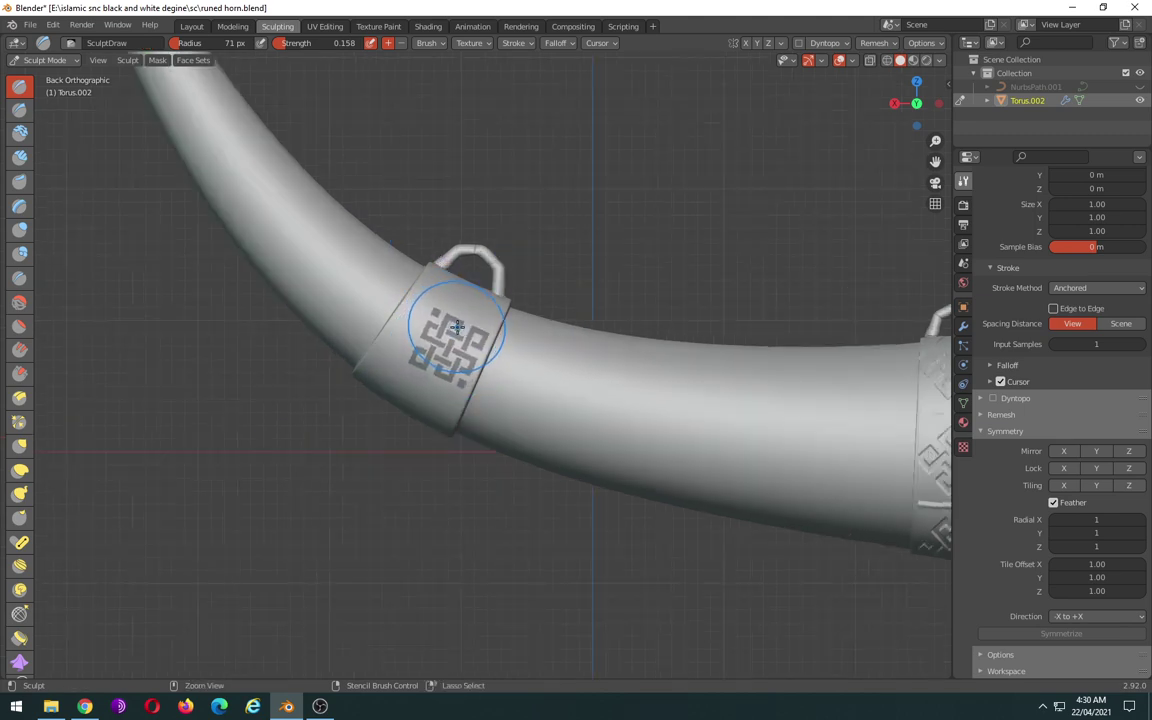
{"action": "mouse_move", "coordinate": [455, 326]}
{"action": "right_mouse_down", "text": "shift"}
{"action": "mouse_move", "coordinate": [460, 337]}
{"action": "mouse_move", "coordinate": [470, 320]}
{"action": "mouse_move", "coordinate": [483, 343]}
{"action": "right_mouse_up", "text": "shift"}
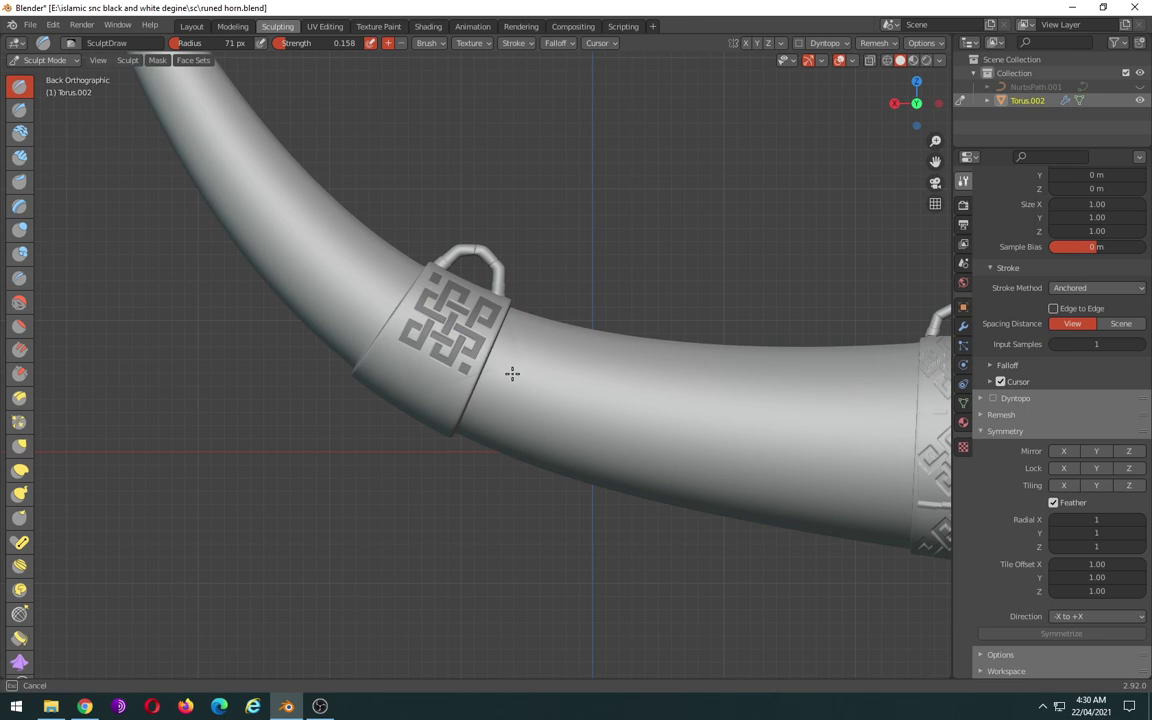
{"action": "scroll", "coordinate": [512, 370], "scroll_direction": "down", "scroll_amount": 5}
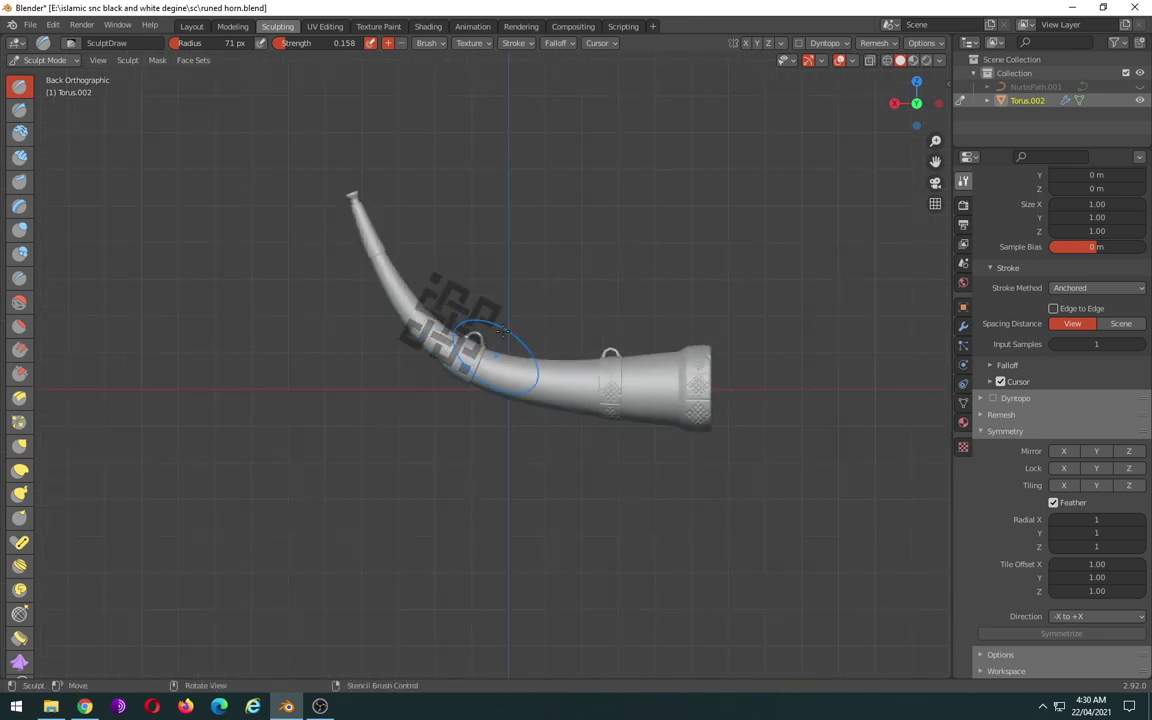
Move the knot stencil to the lower-left corner and orbit around the horn to review its bell end
{"action": "middle_click_drag", "start_coordinate": [505, 333], "coordinate": [553, 401]}
{"action": "scroll", "coordinate": [555, 399], "scroll_direction": "up", "scroll_amount": 3}
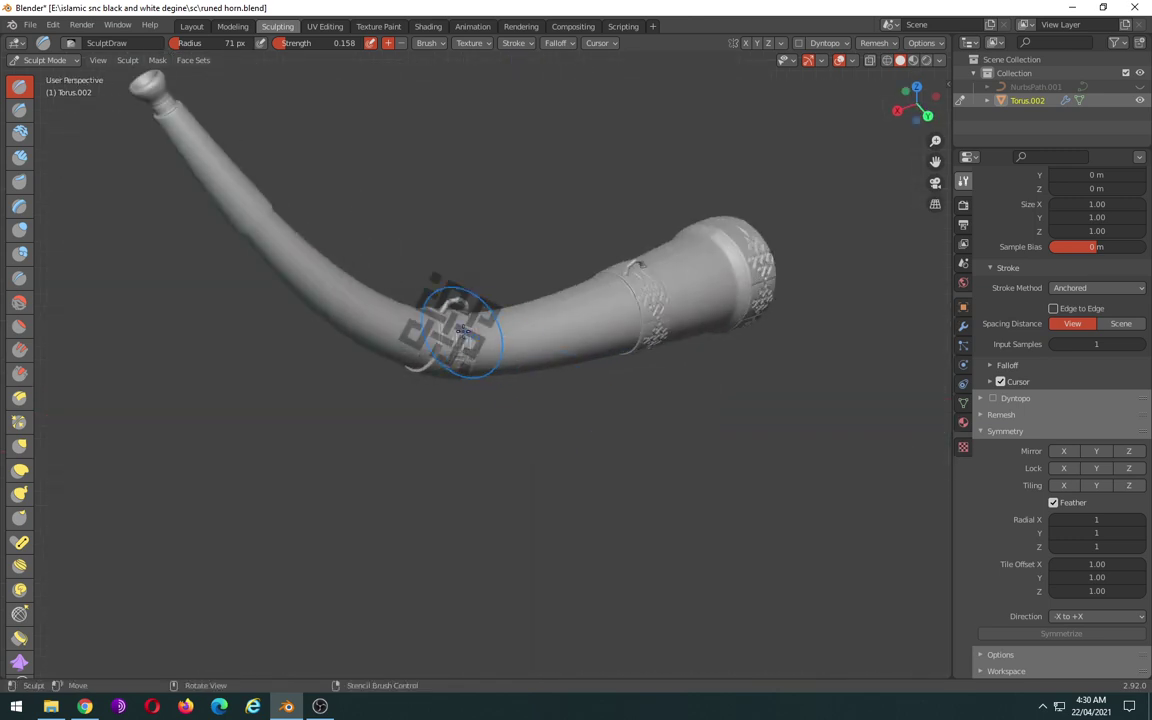
{"action": "right_click_drag", "start_coordinate": [462, 331], "coordinate": [170, 530]}
{"action": "scroll", "coordinate": [432, 477], "scroll_direction": "up", "scroll_amount": 2}
{"action": "scroll", "coordinate": [433, 479], "scroll_direction": "up", "scroll_amount": 2}
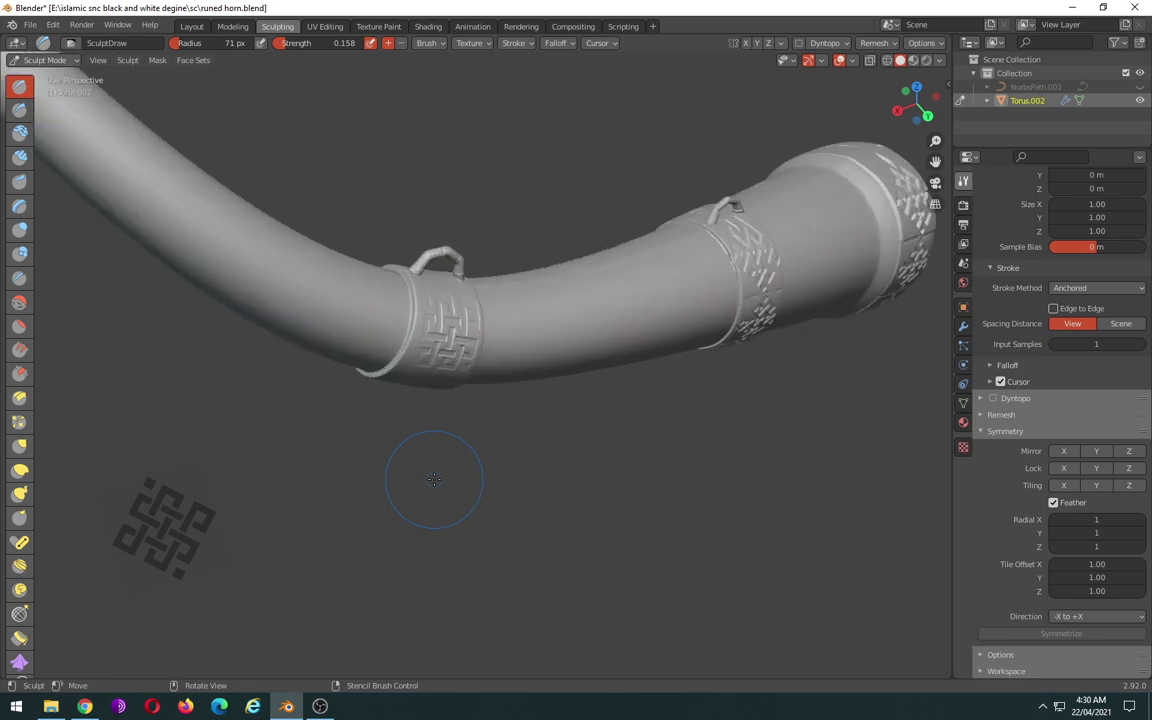
{"action": "scroll", "coordinate": [432, 477], "scroll_direction": "down", "scroll_amount": 3}
{"action": "scroll", "coordinate": [432, 477], "scroll_direction": "down", "scroll_amount": 2}
{"action": "middle_click_drag", "start_coordinate": [430, 475], "coordinate": [653, 443]}
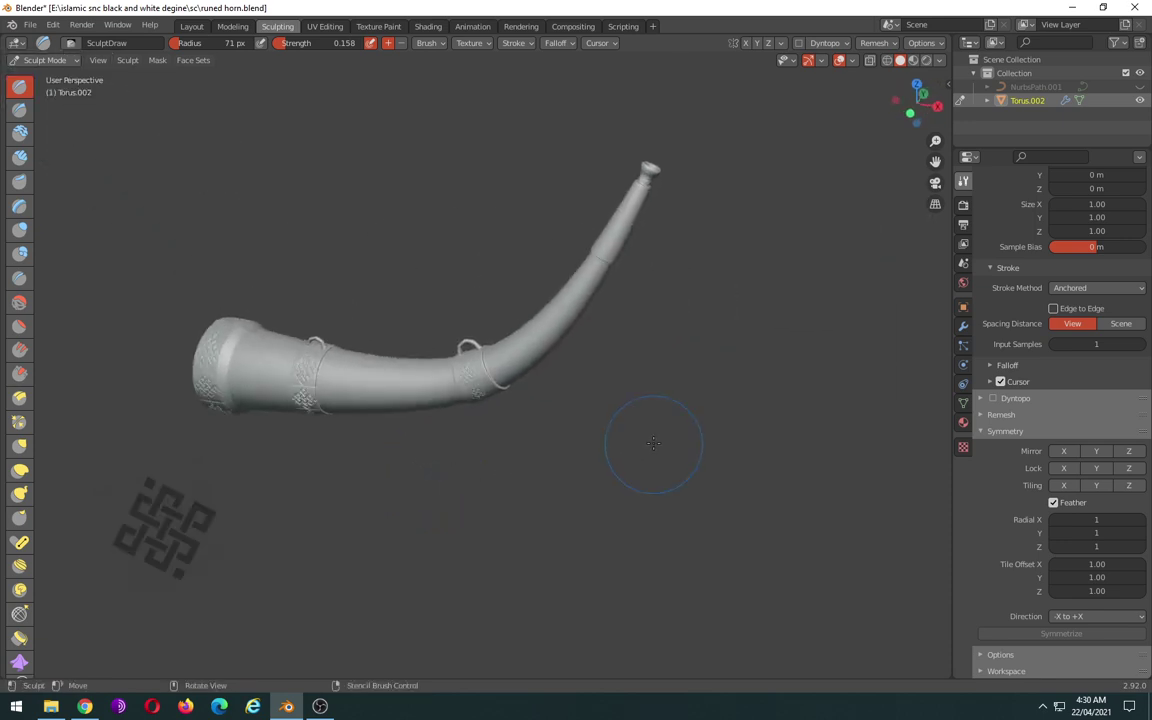
{"action": "scroll", "coordinate": [530, 455], "scroll_direction": "up", "scroll_amount": 1}
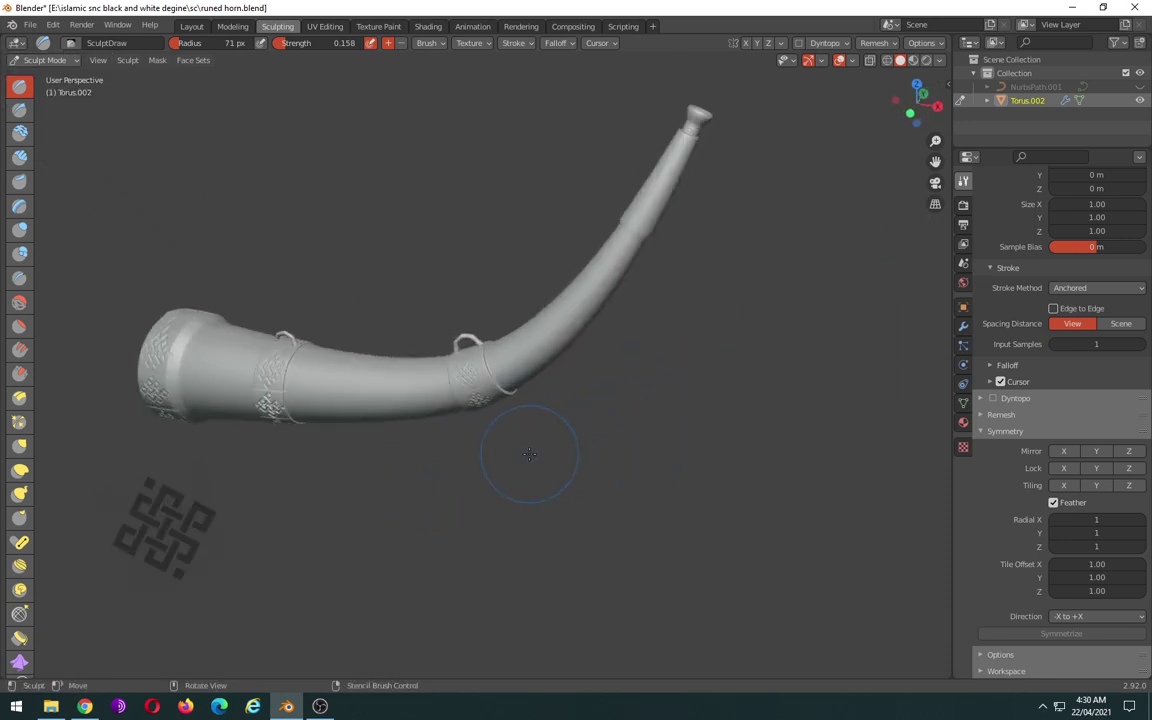
{"action": "scroll", "coordinate": [530, 452], "scroll_direction": "down", "scroll_amount": 1}
{"action": "mouse_move", "coordinate": [530, 451]}
{"action": "middle_mouse_down"}
{"action": "mouse_move", "coordinate": [566, 432]}
{"action": "mouse_move", "coordinate": [527, 437]}
{"action": "mouse_move", "coordinate": [589, 458]}
{"action": "middle_mouse_up"}
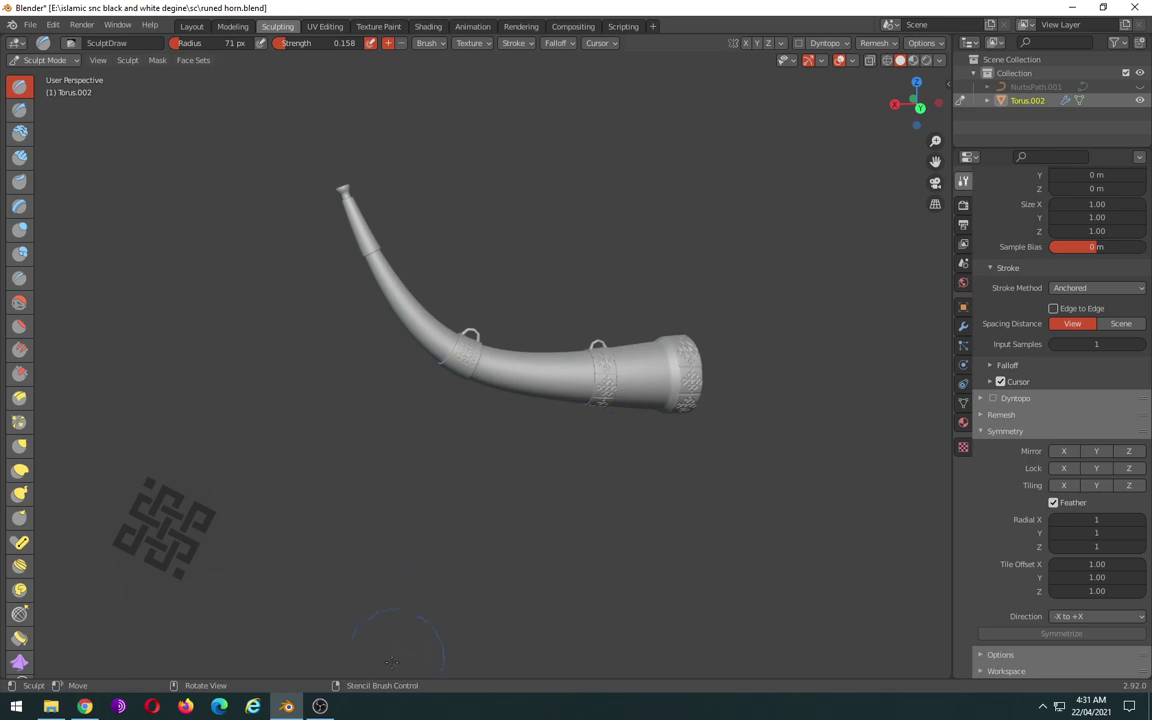